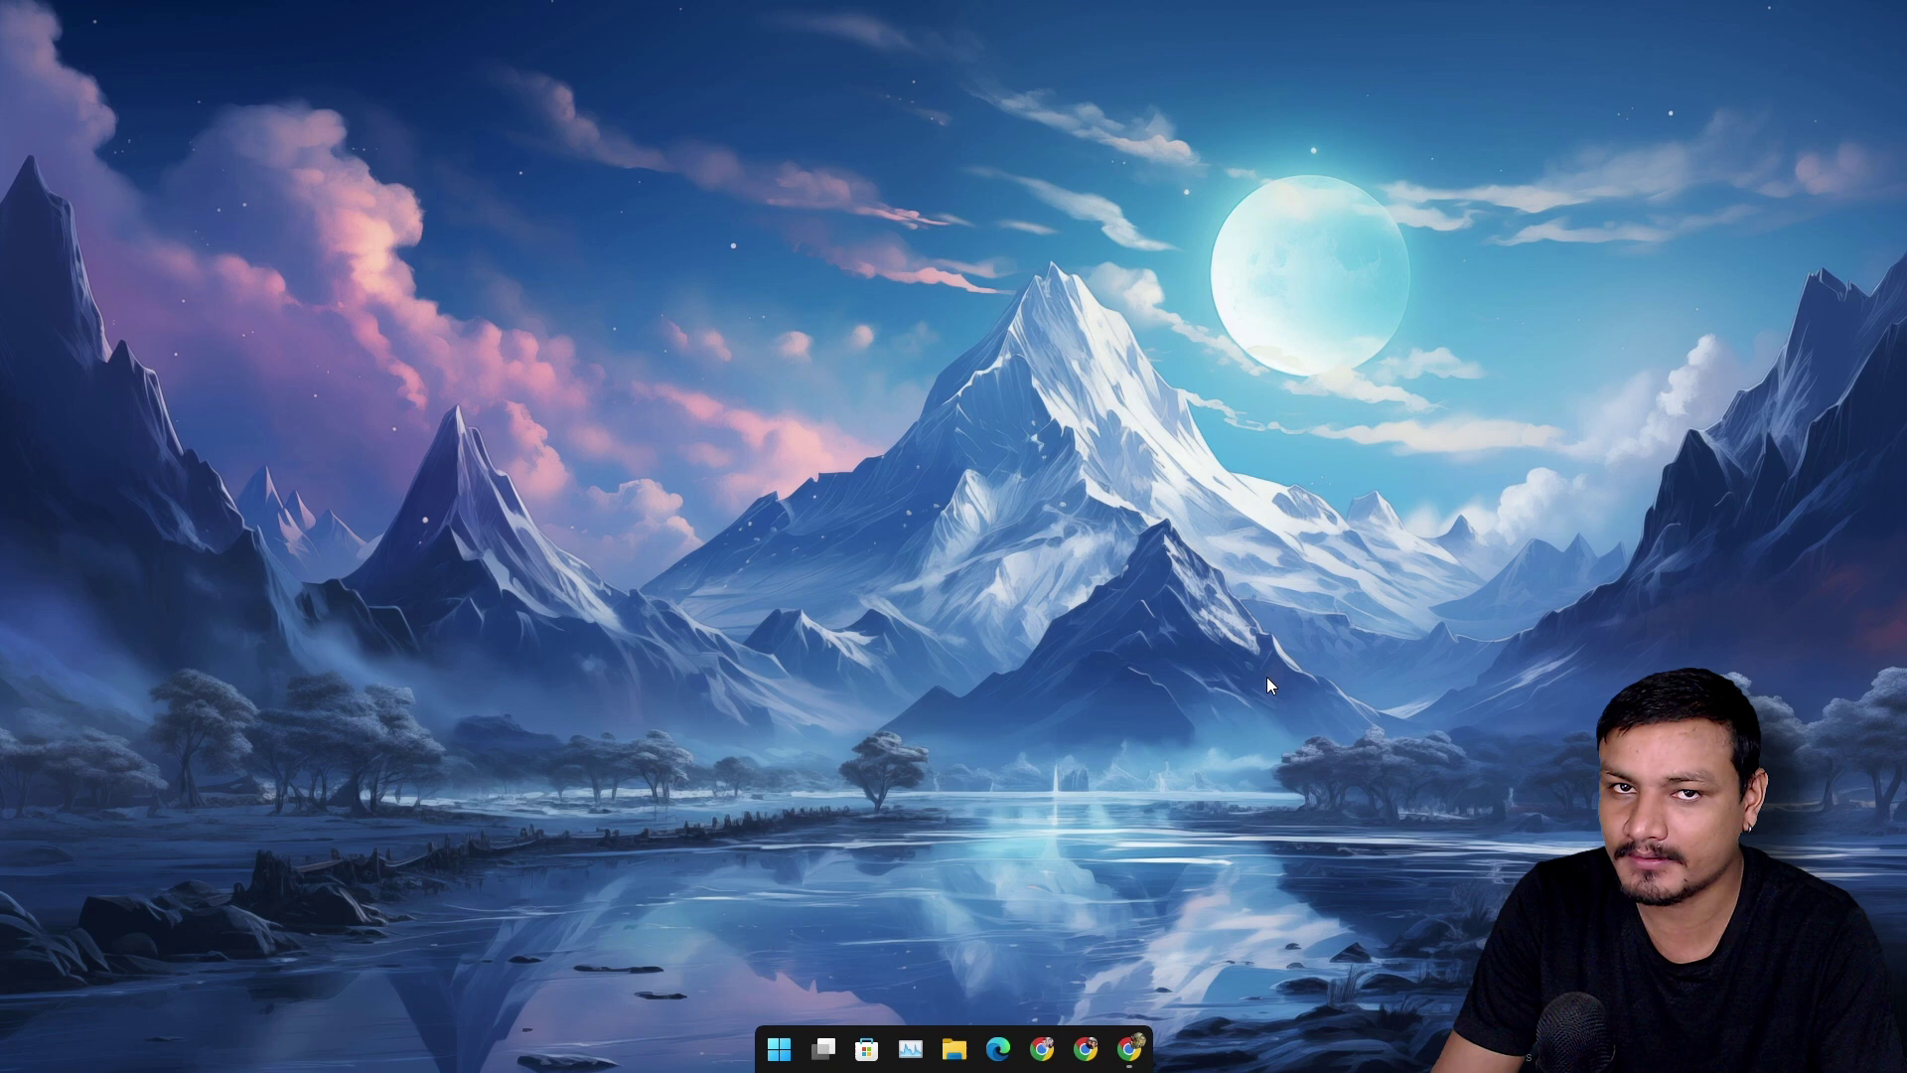
Step: Bring back the Proton VPN Downloads page and expand, then collapse, the free United States server configs
left_click(1129, 1048)
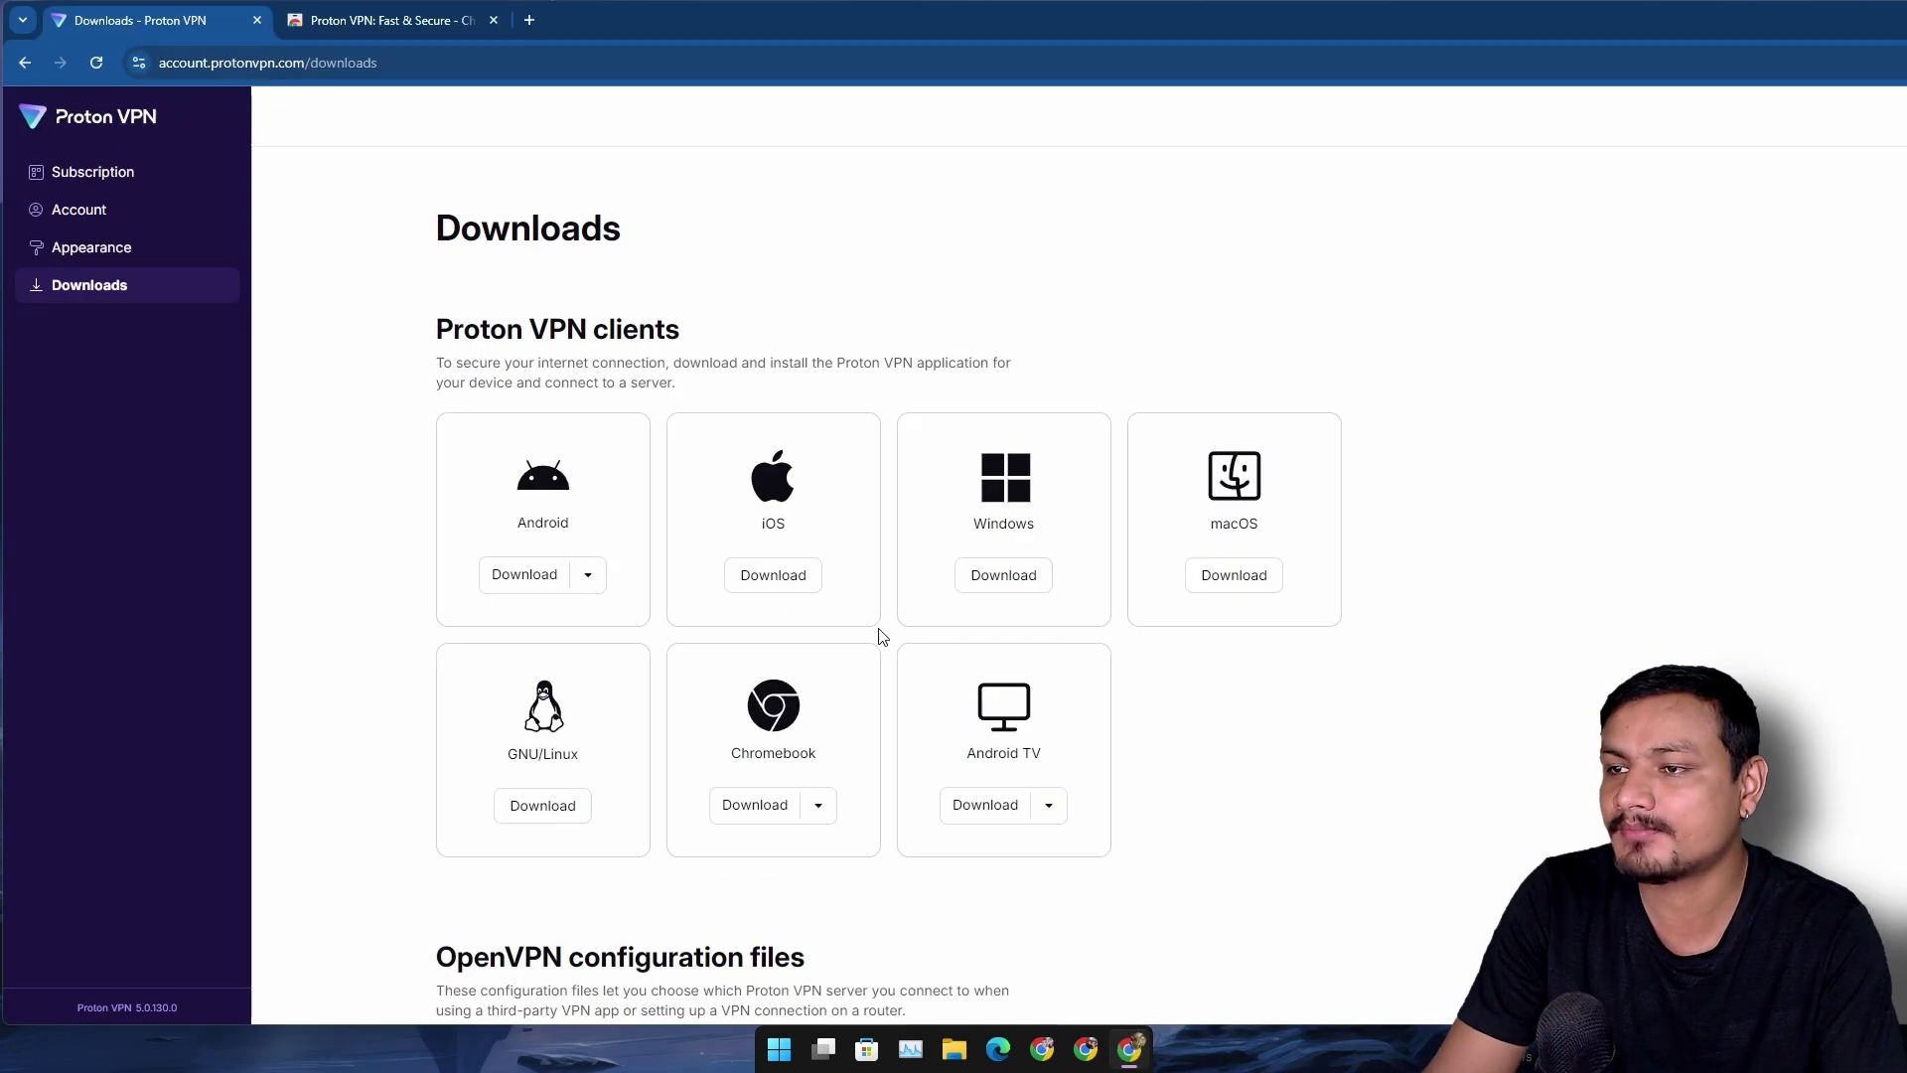
scroll(854, 606, "down", 5)
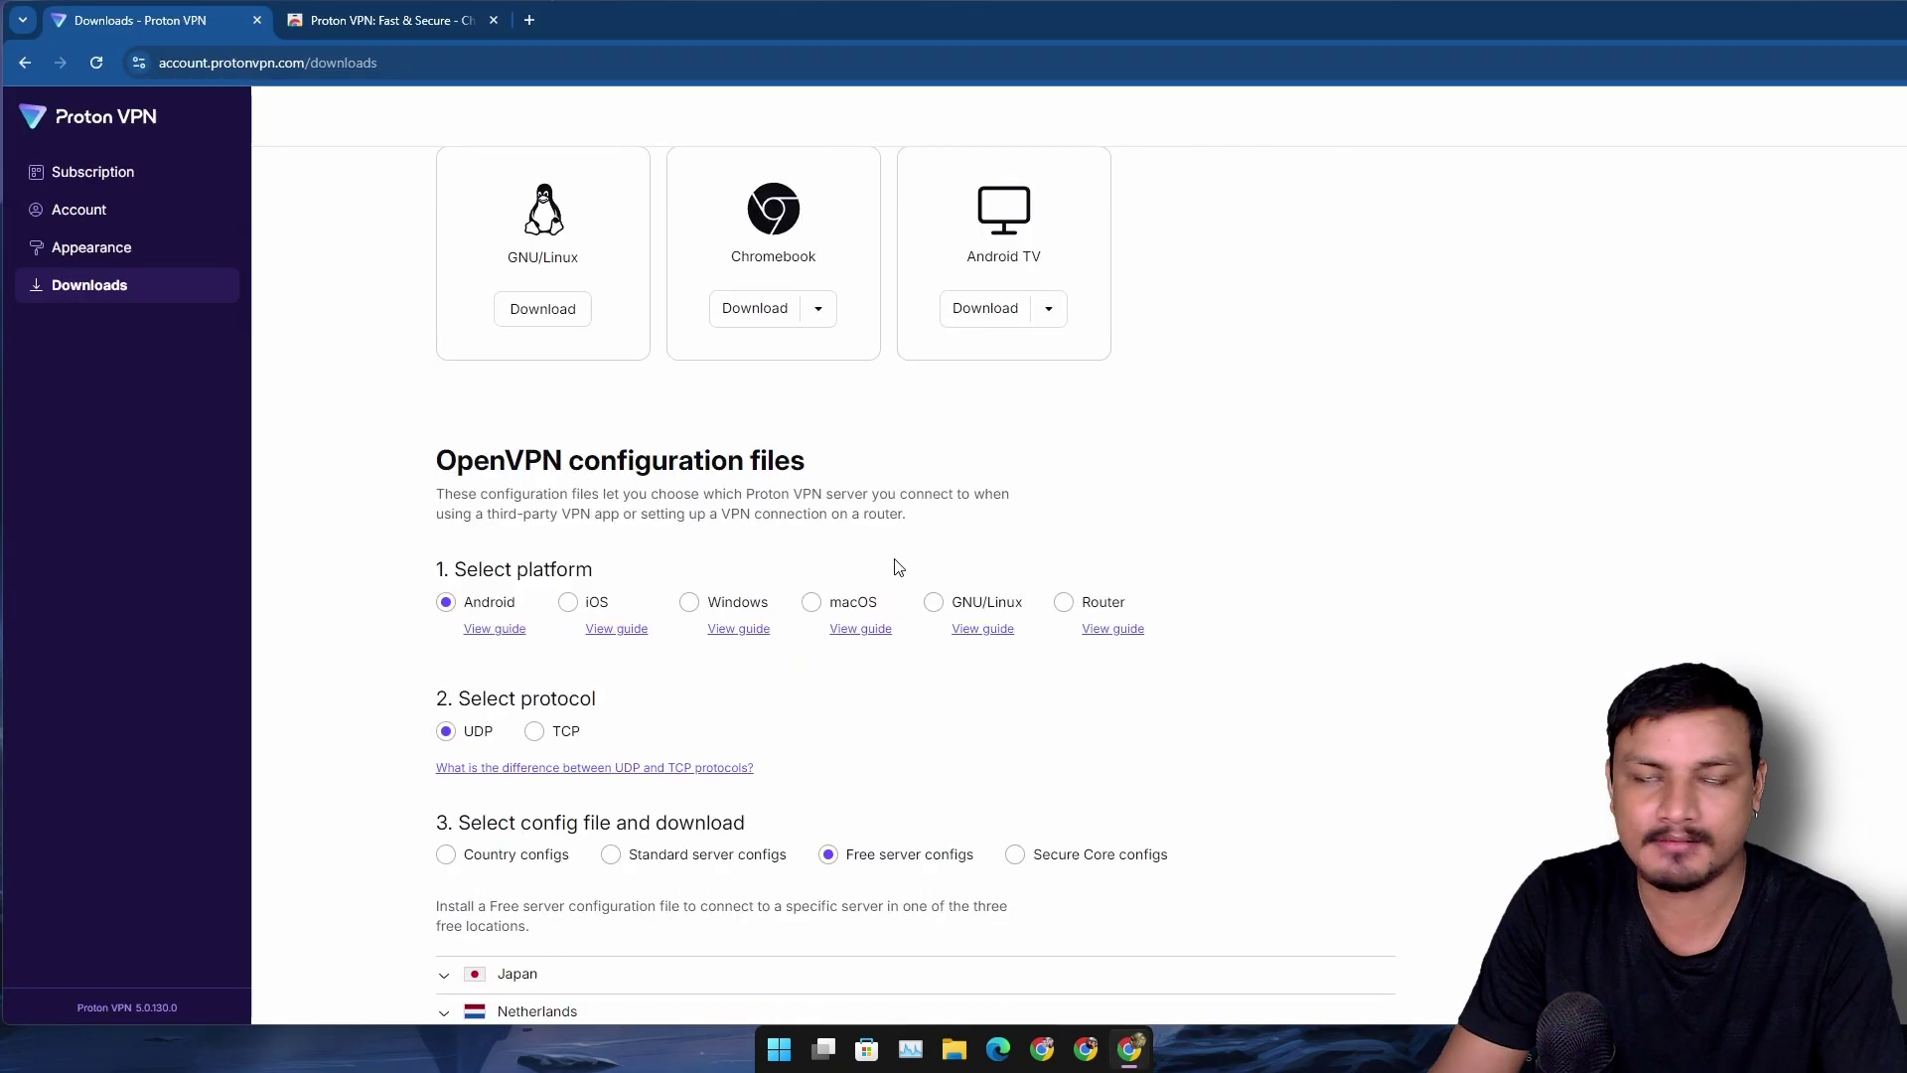
scroll(904, 580, "down", 6)
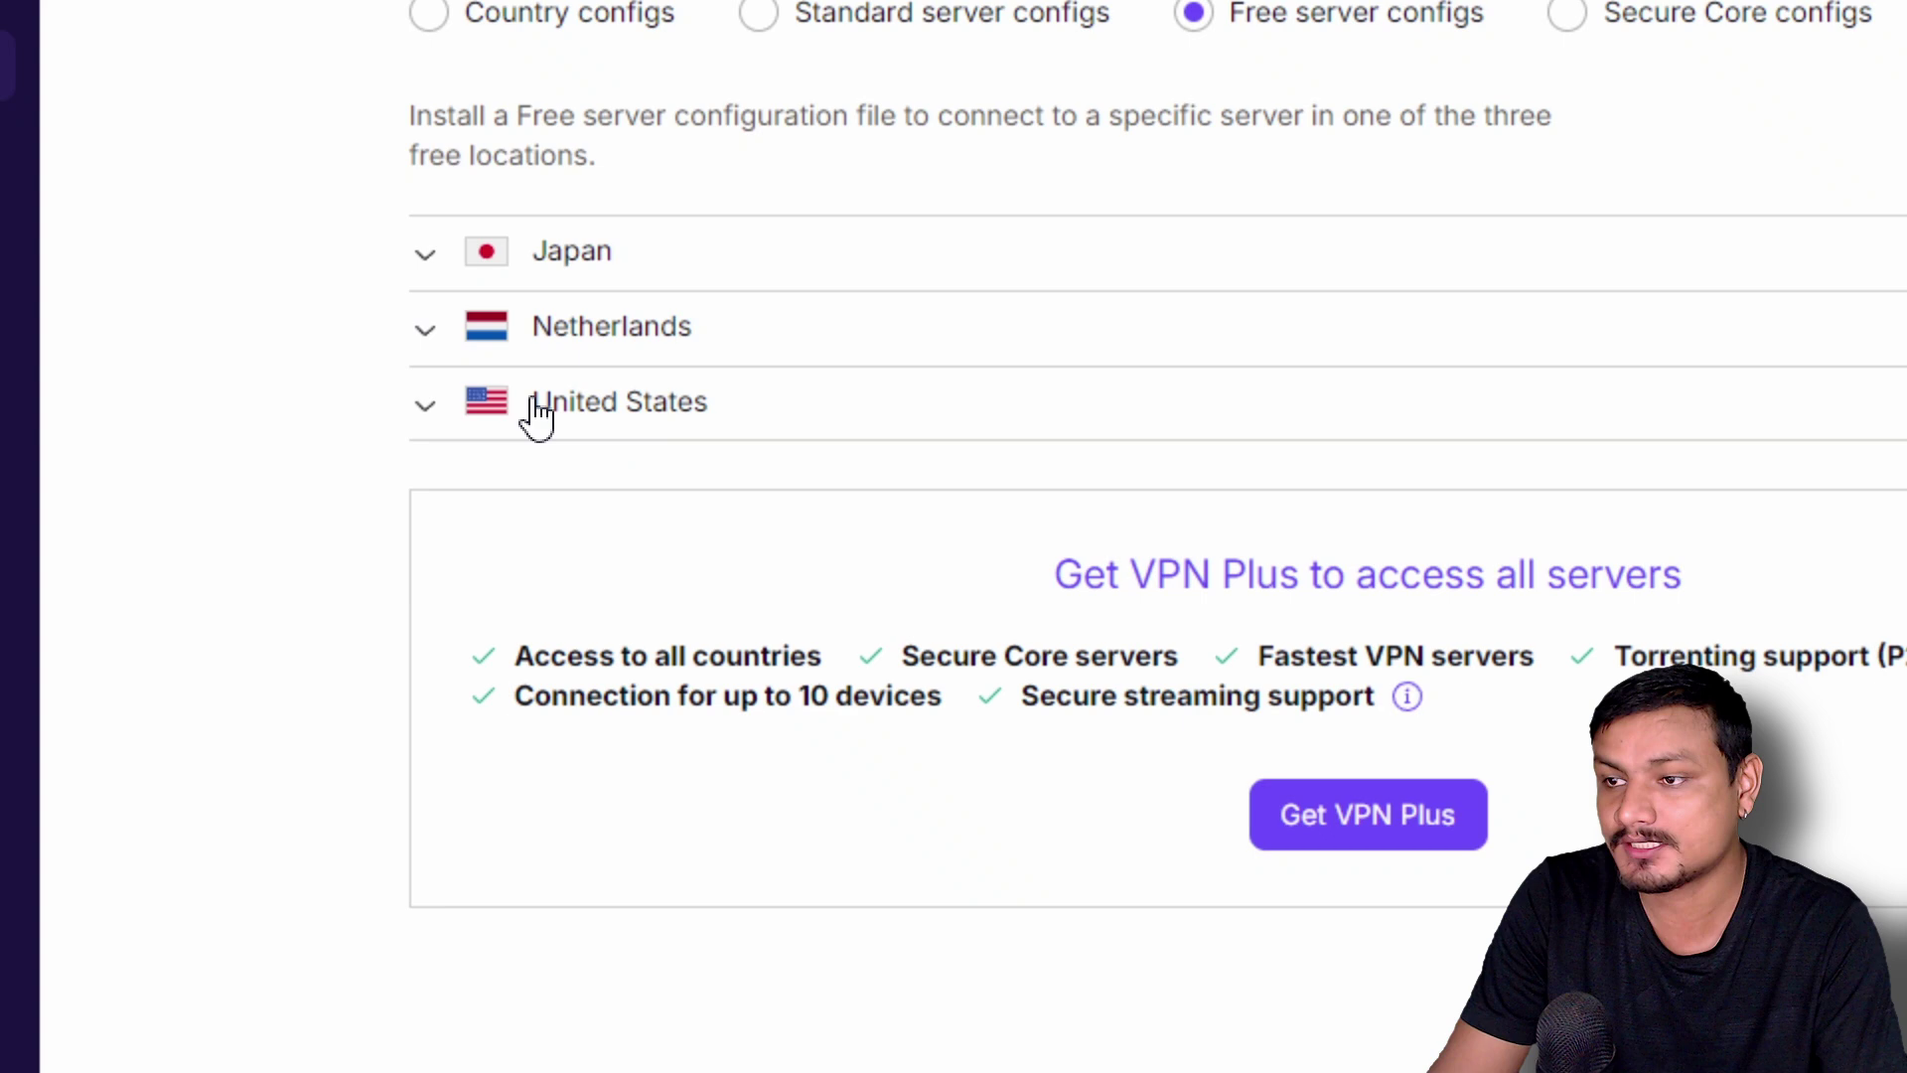
left_click(506, 412)
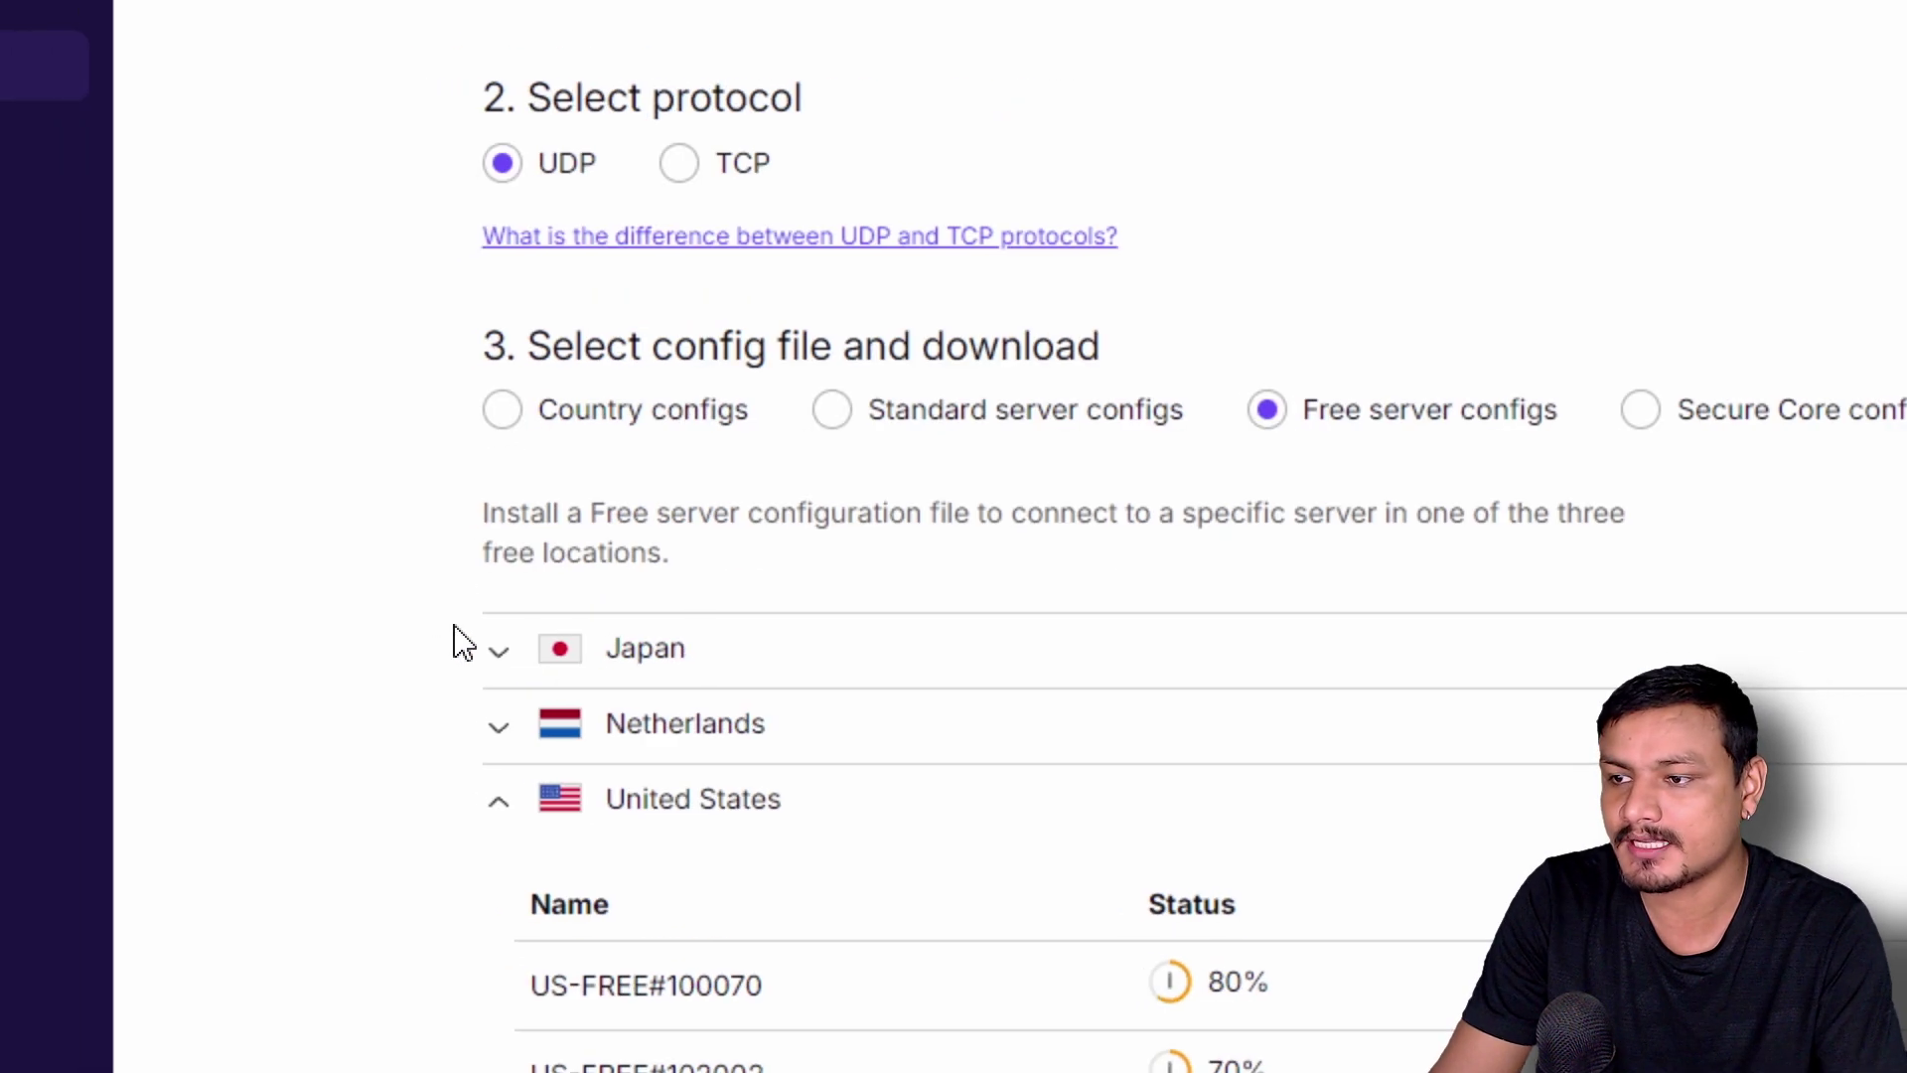
left_click(496, 21)
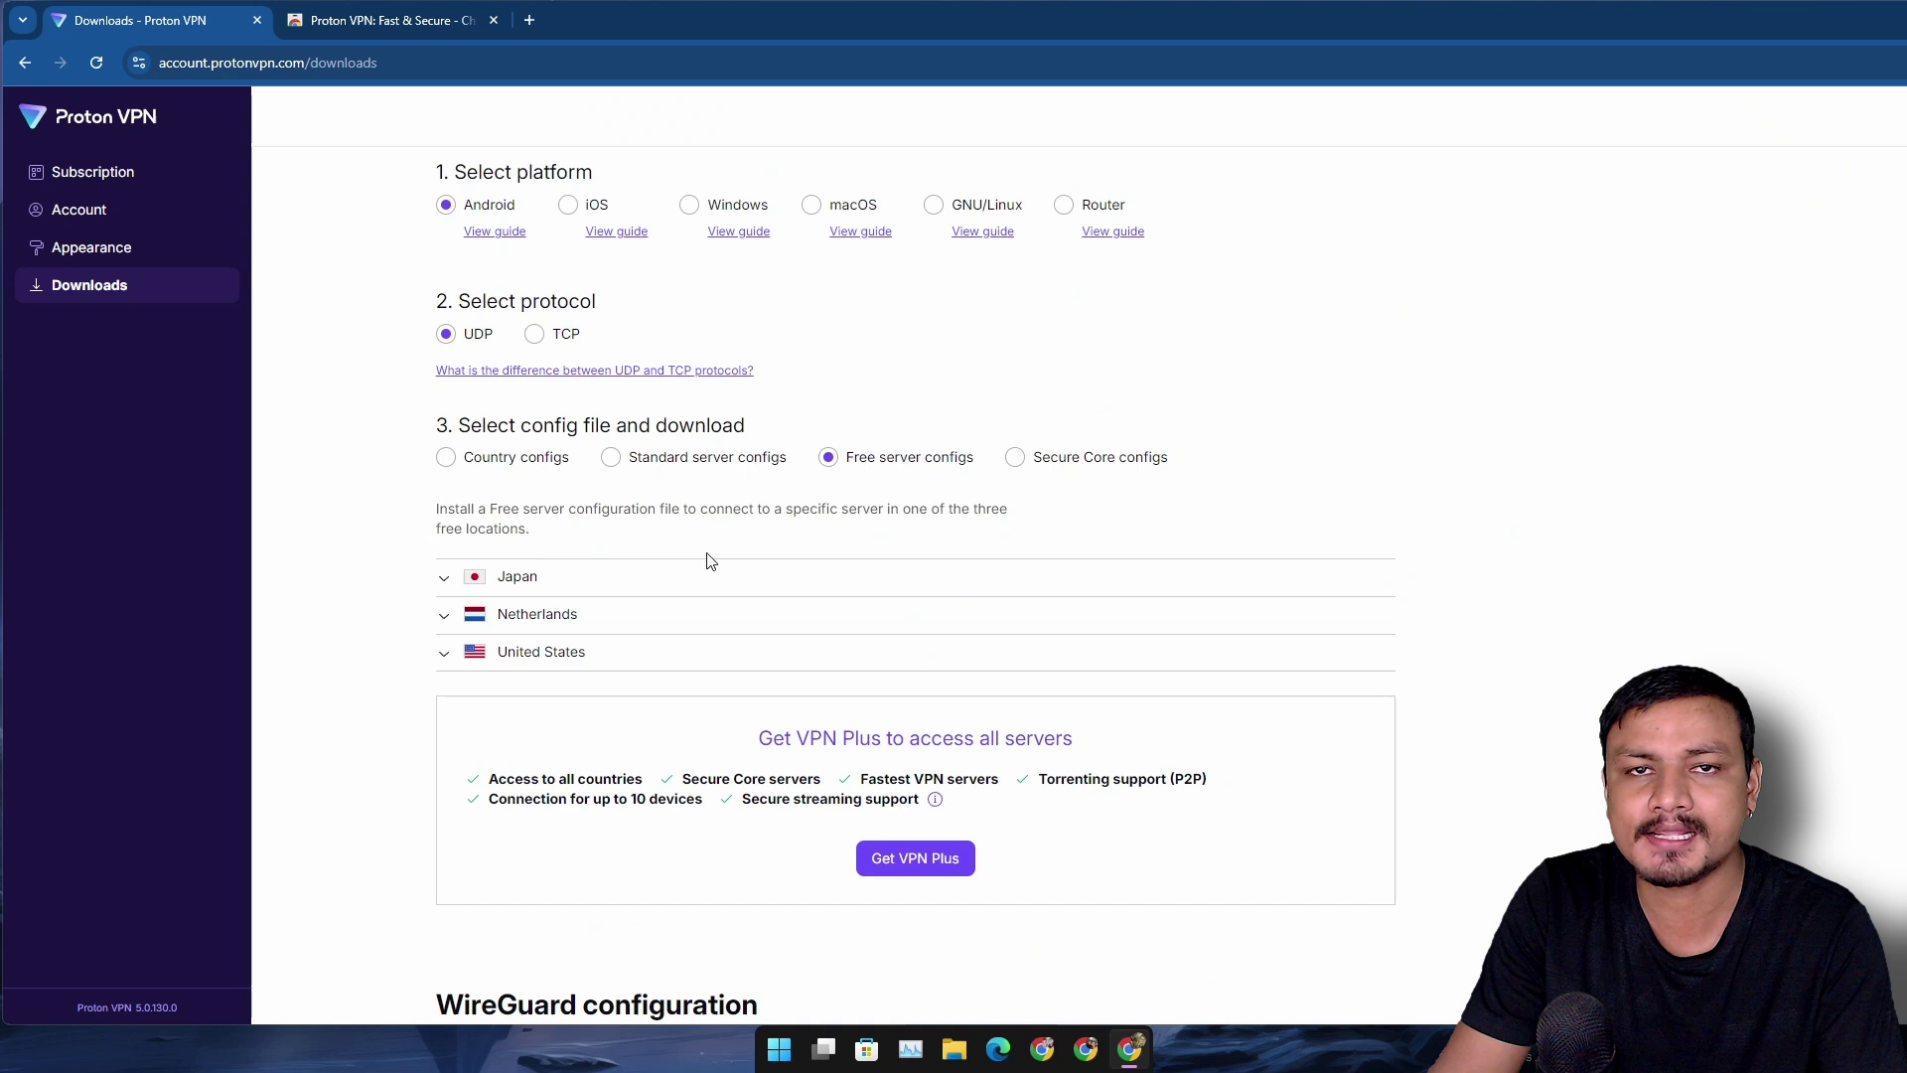
Step: Review the installed Proton VPN: Fast & Secure store listing, then return to the Downloads tab
left_click(414, 20)
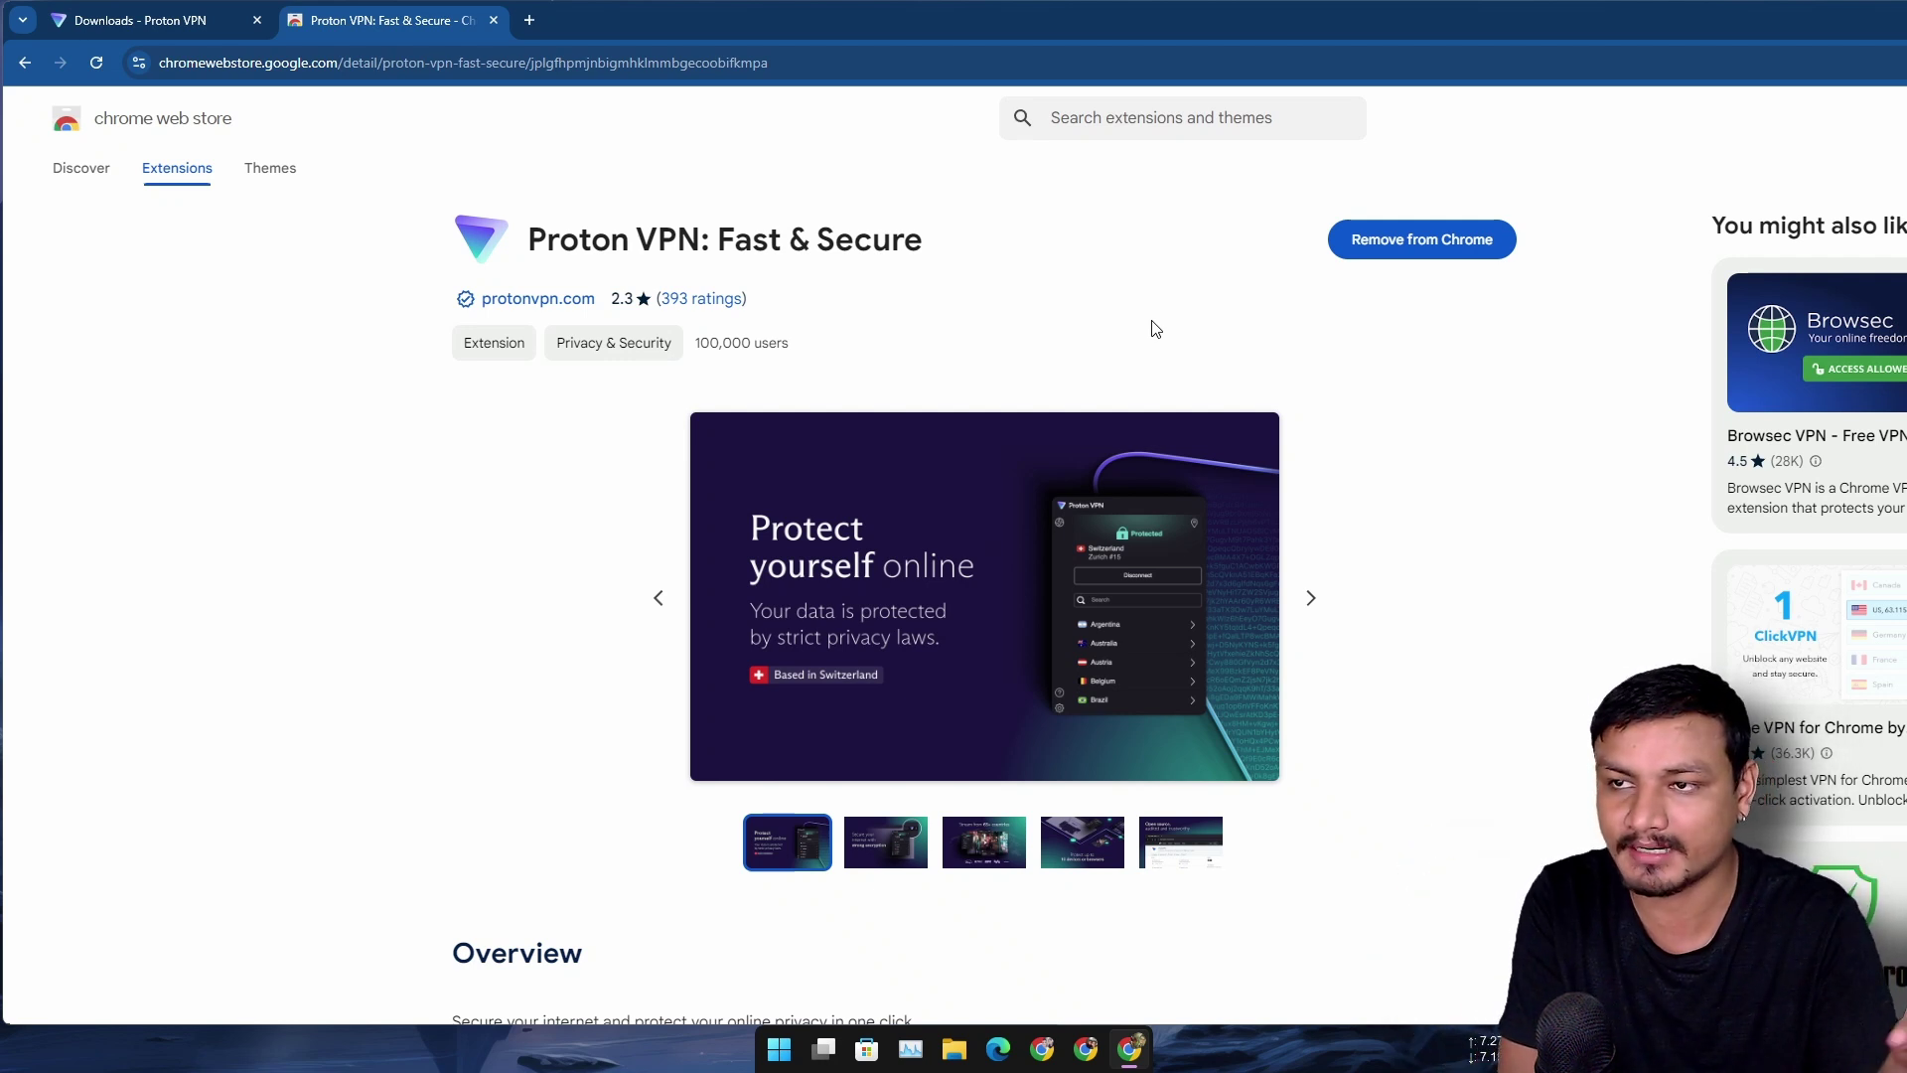
key("ctrl+shift+Tab")
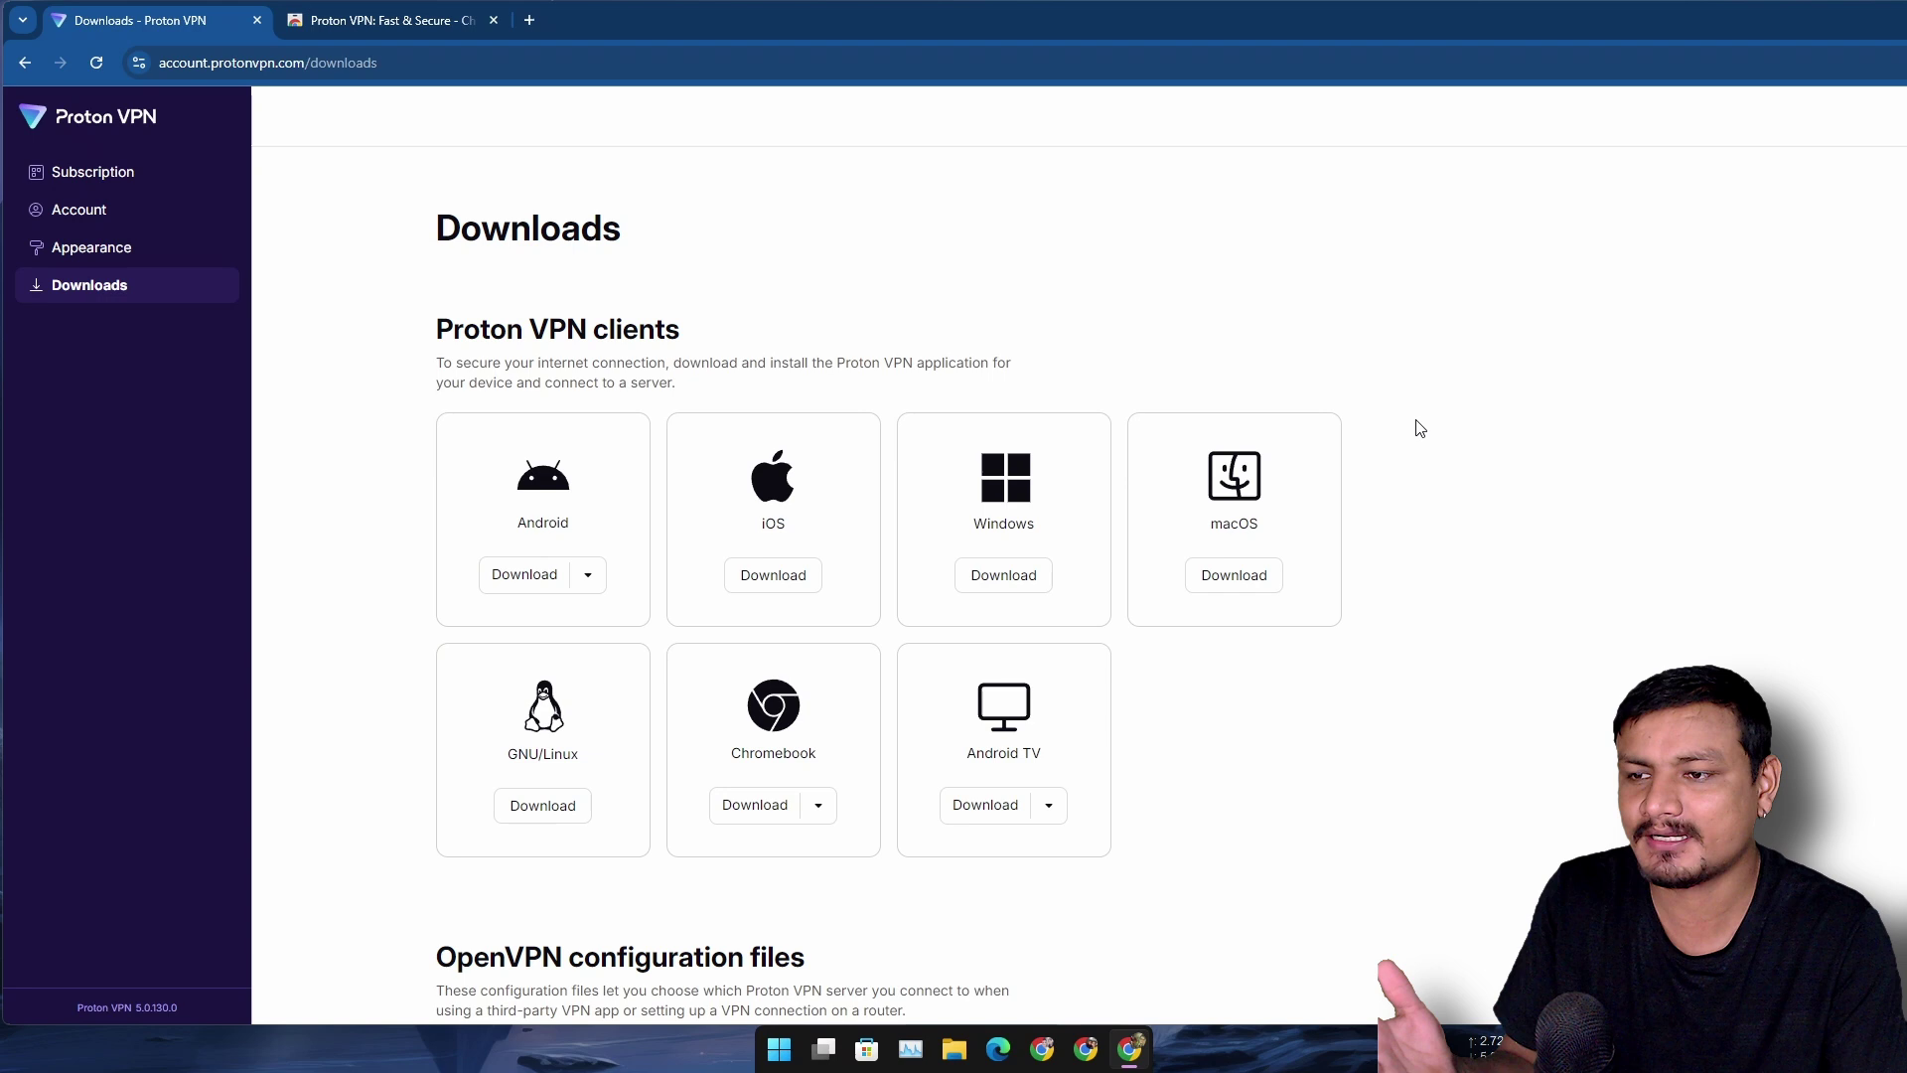
Step: Scroll past the client cards and OpenVPN section to the WireGuard configuration form
scroll(1480, 451, "down", 2)
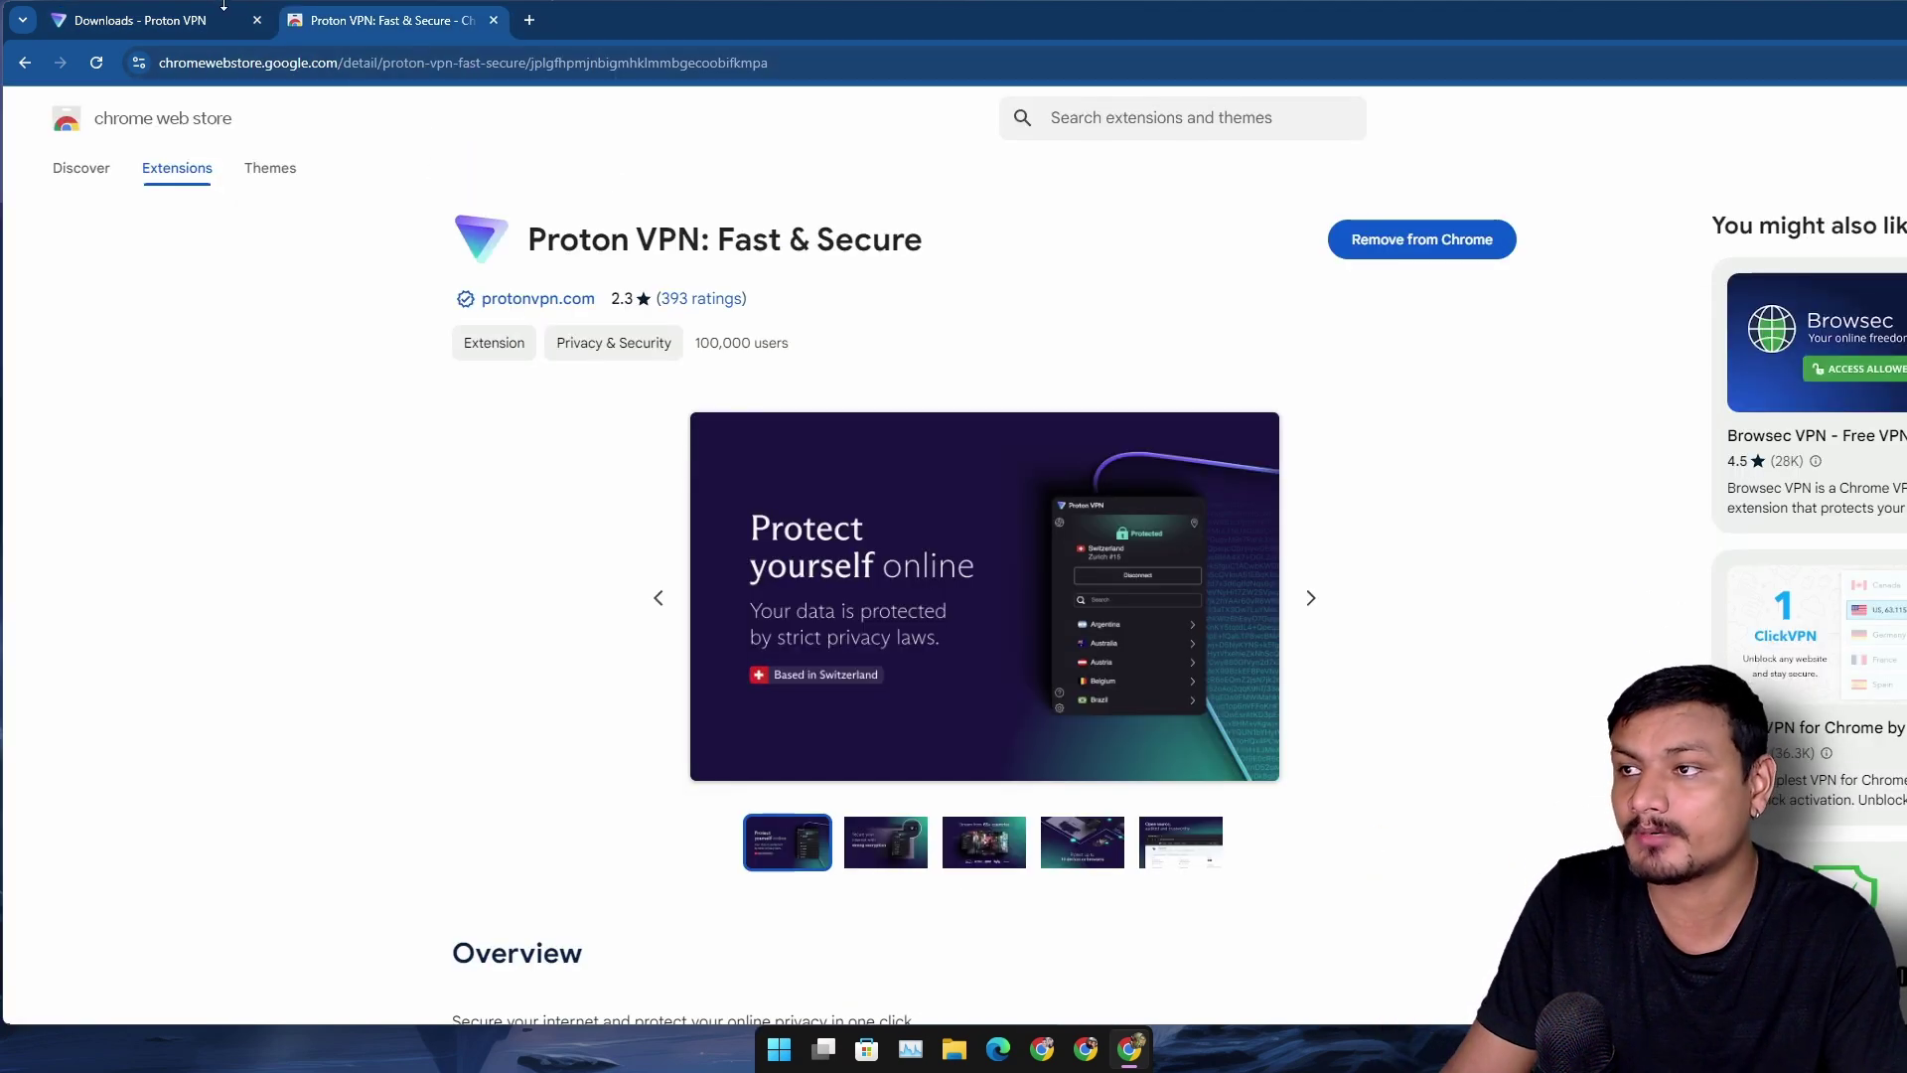
key("ctrl+shift+Tab")
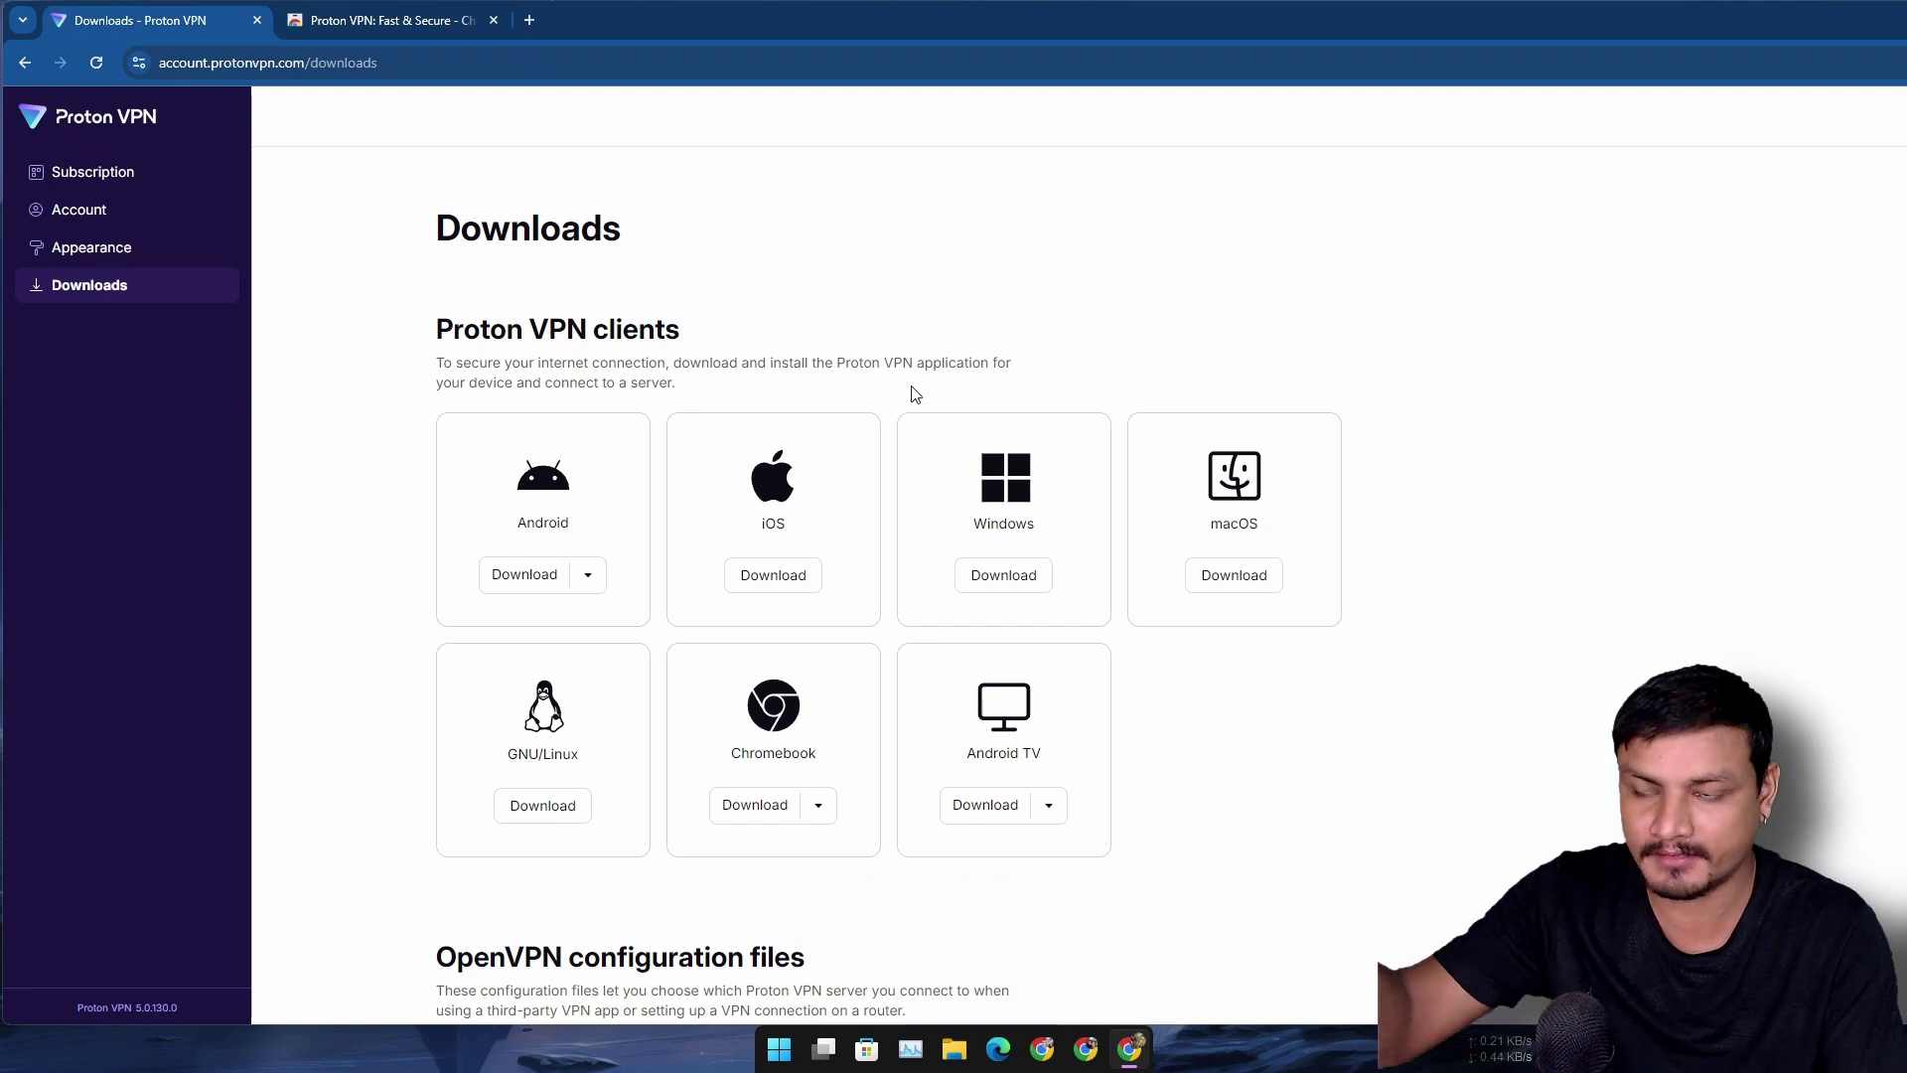
scroll(986, 467, "down", 1)
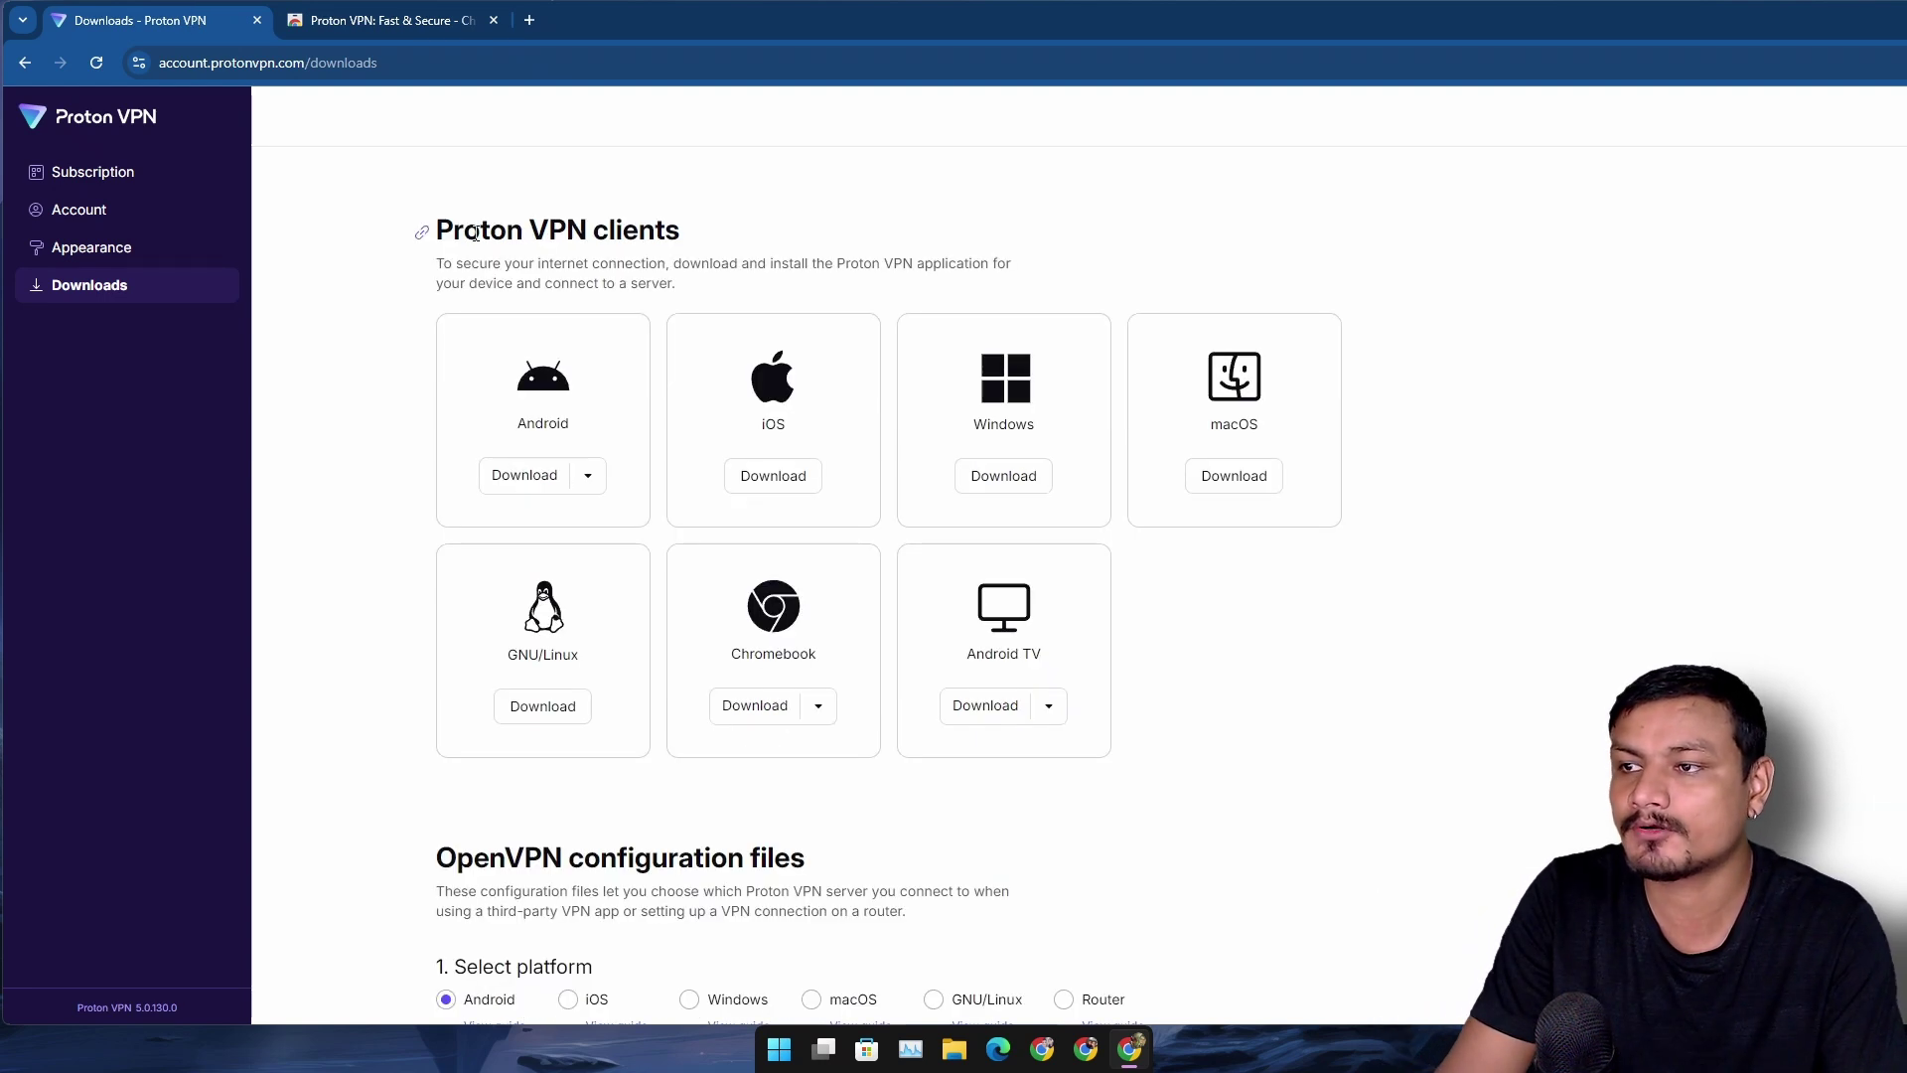
left_click_drag(438, 225, 702, 235)
scroll(725, 397, "down", 3)
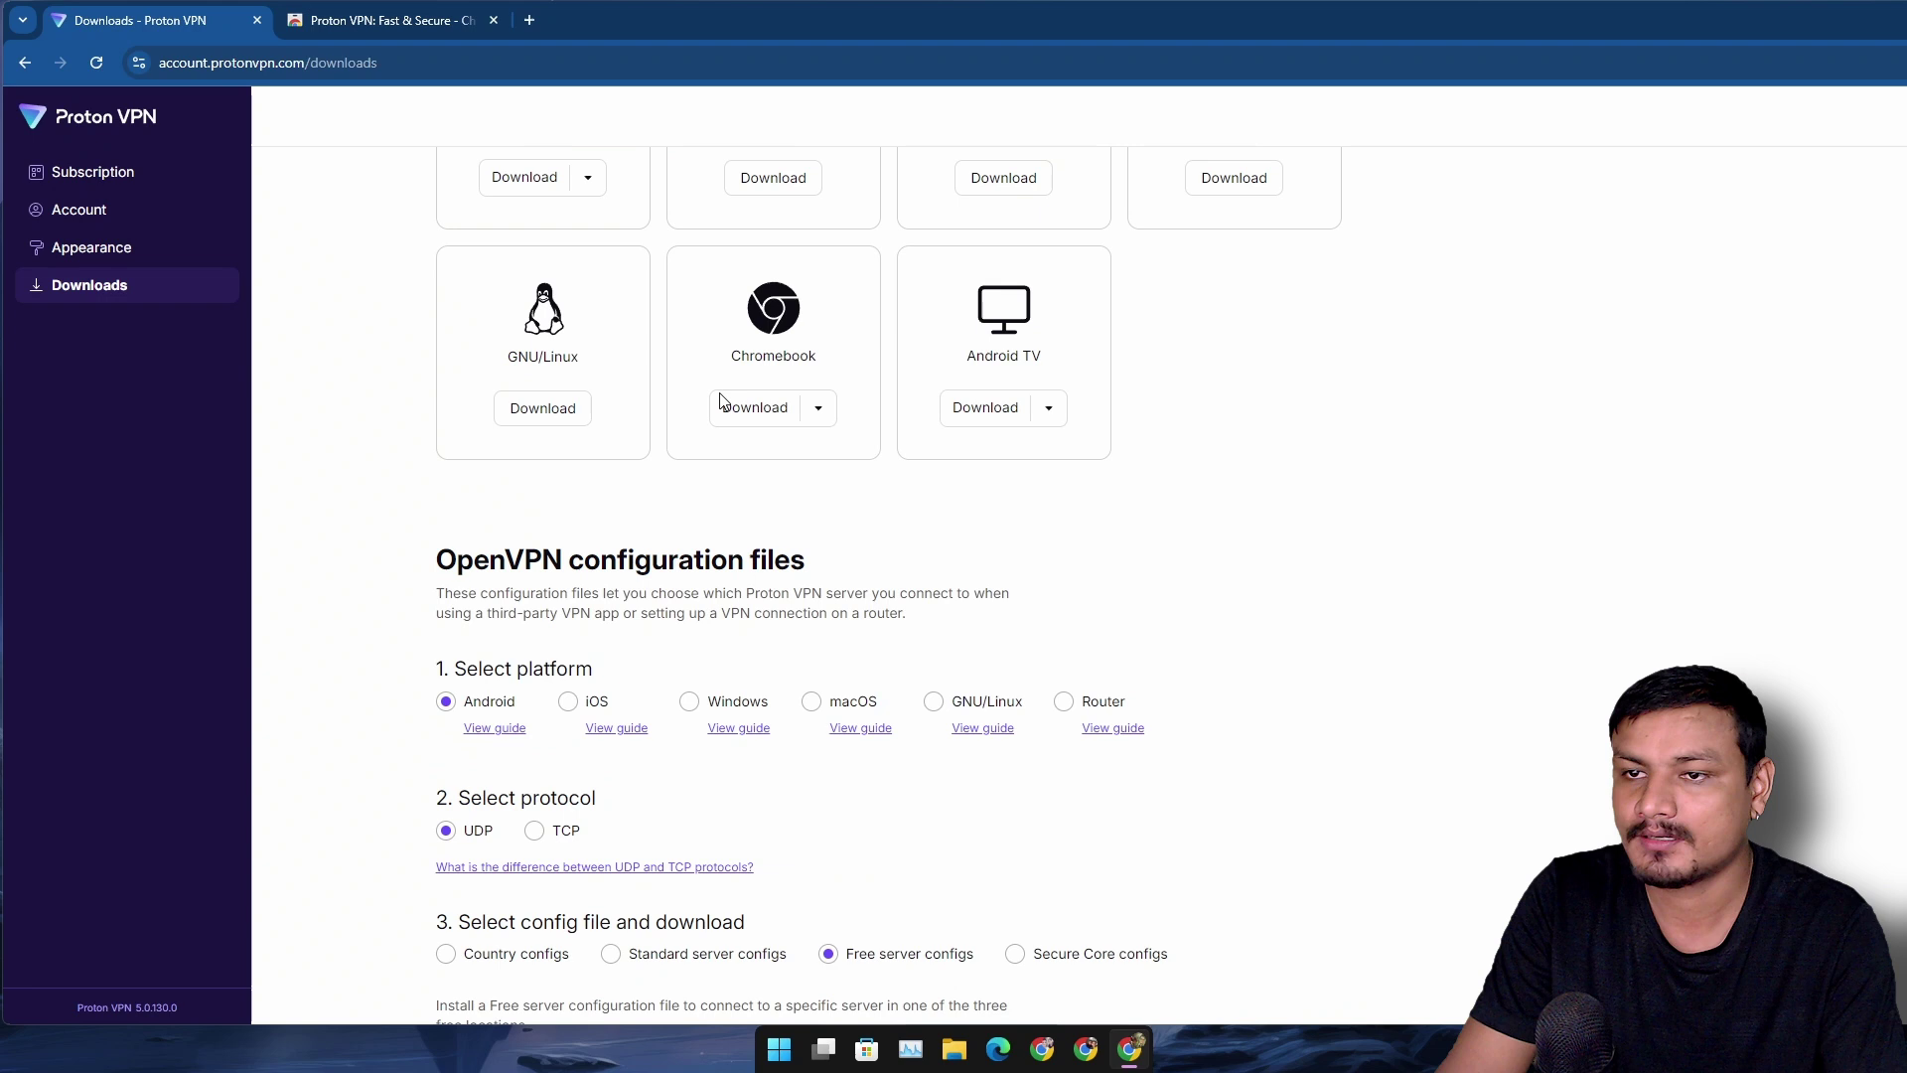
scroll(992, 348, "up", 3)
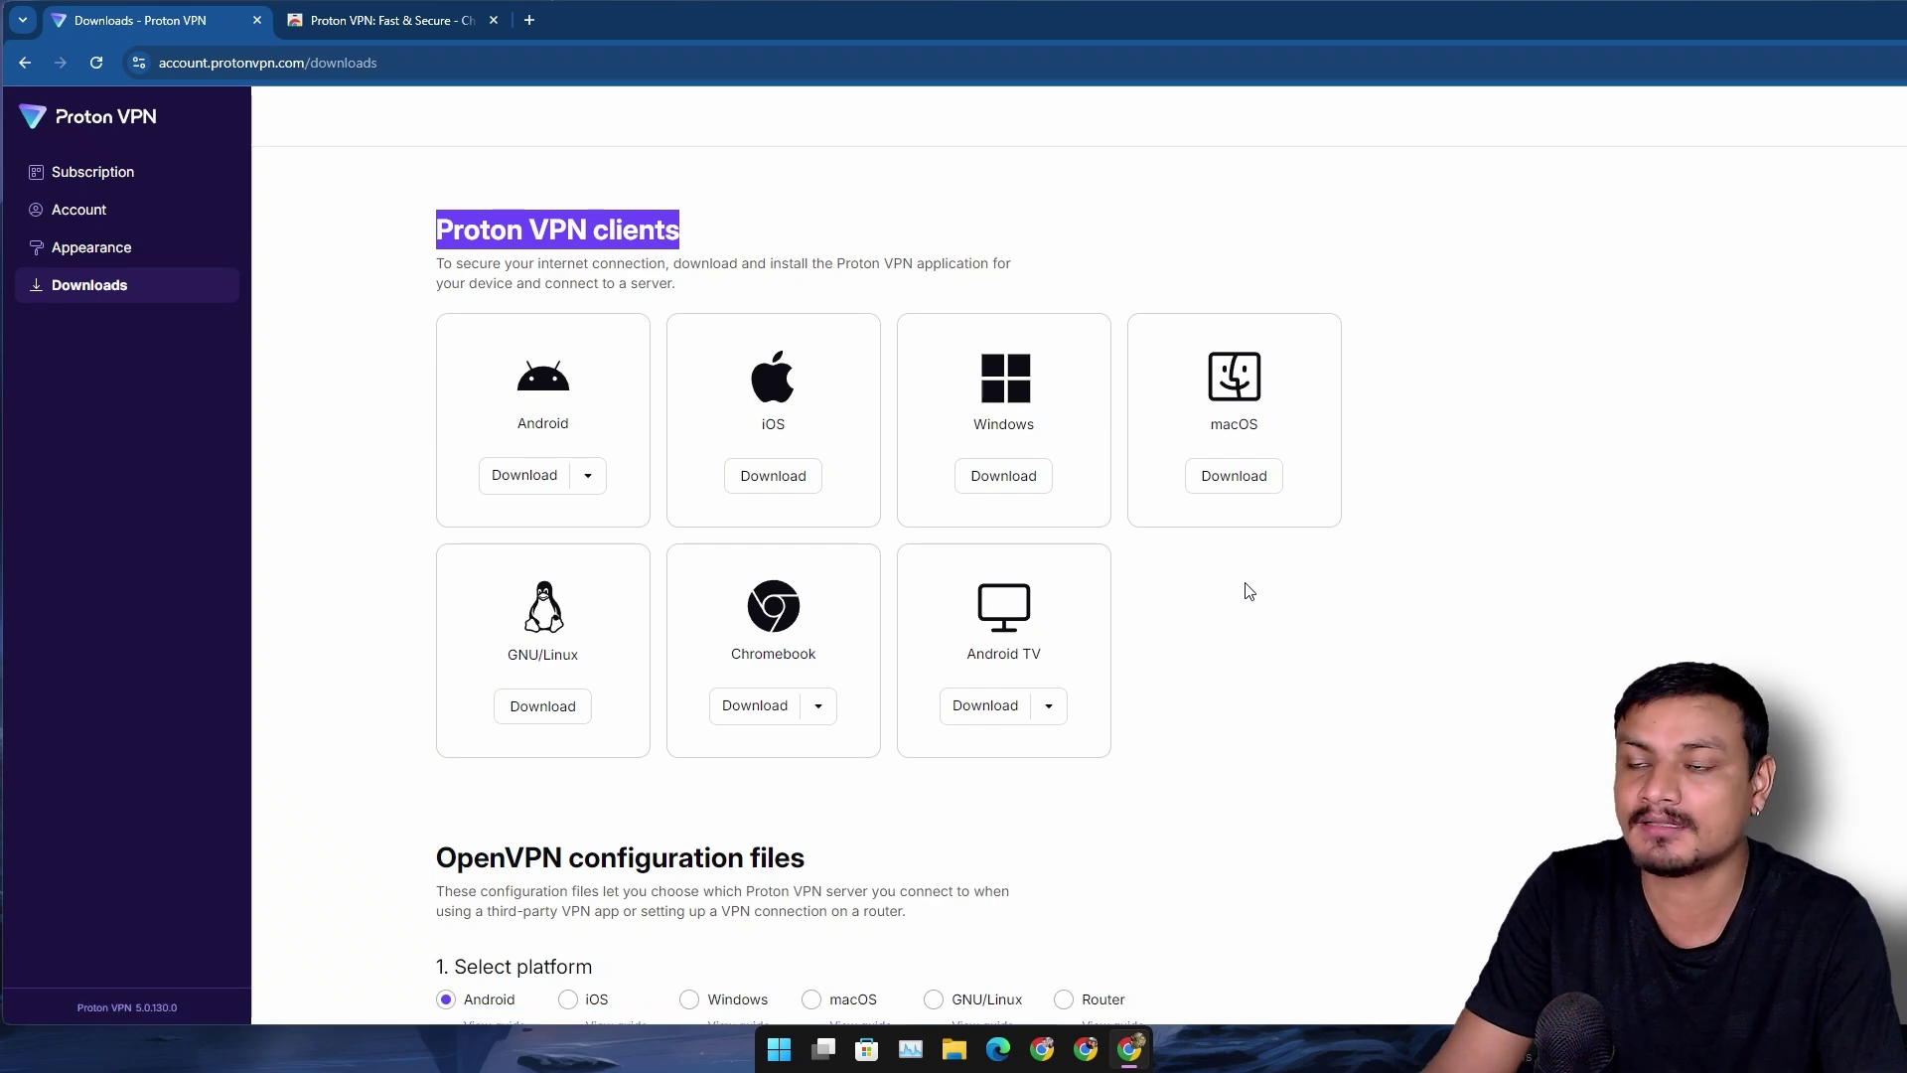
scroll(1247, 597, "down", 6)
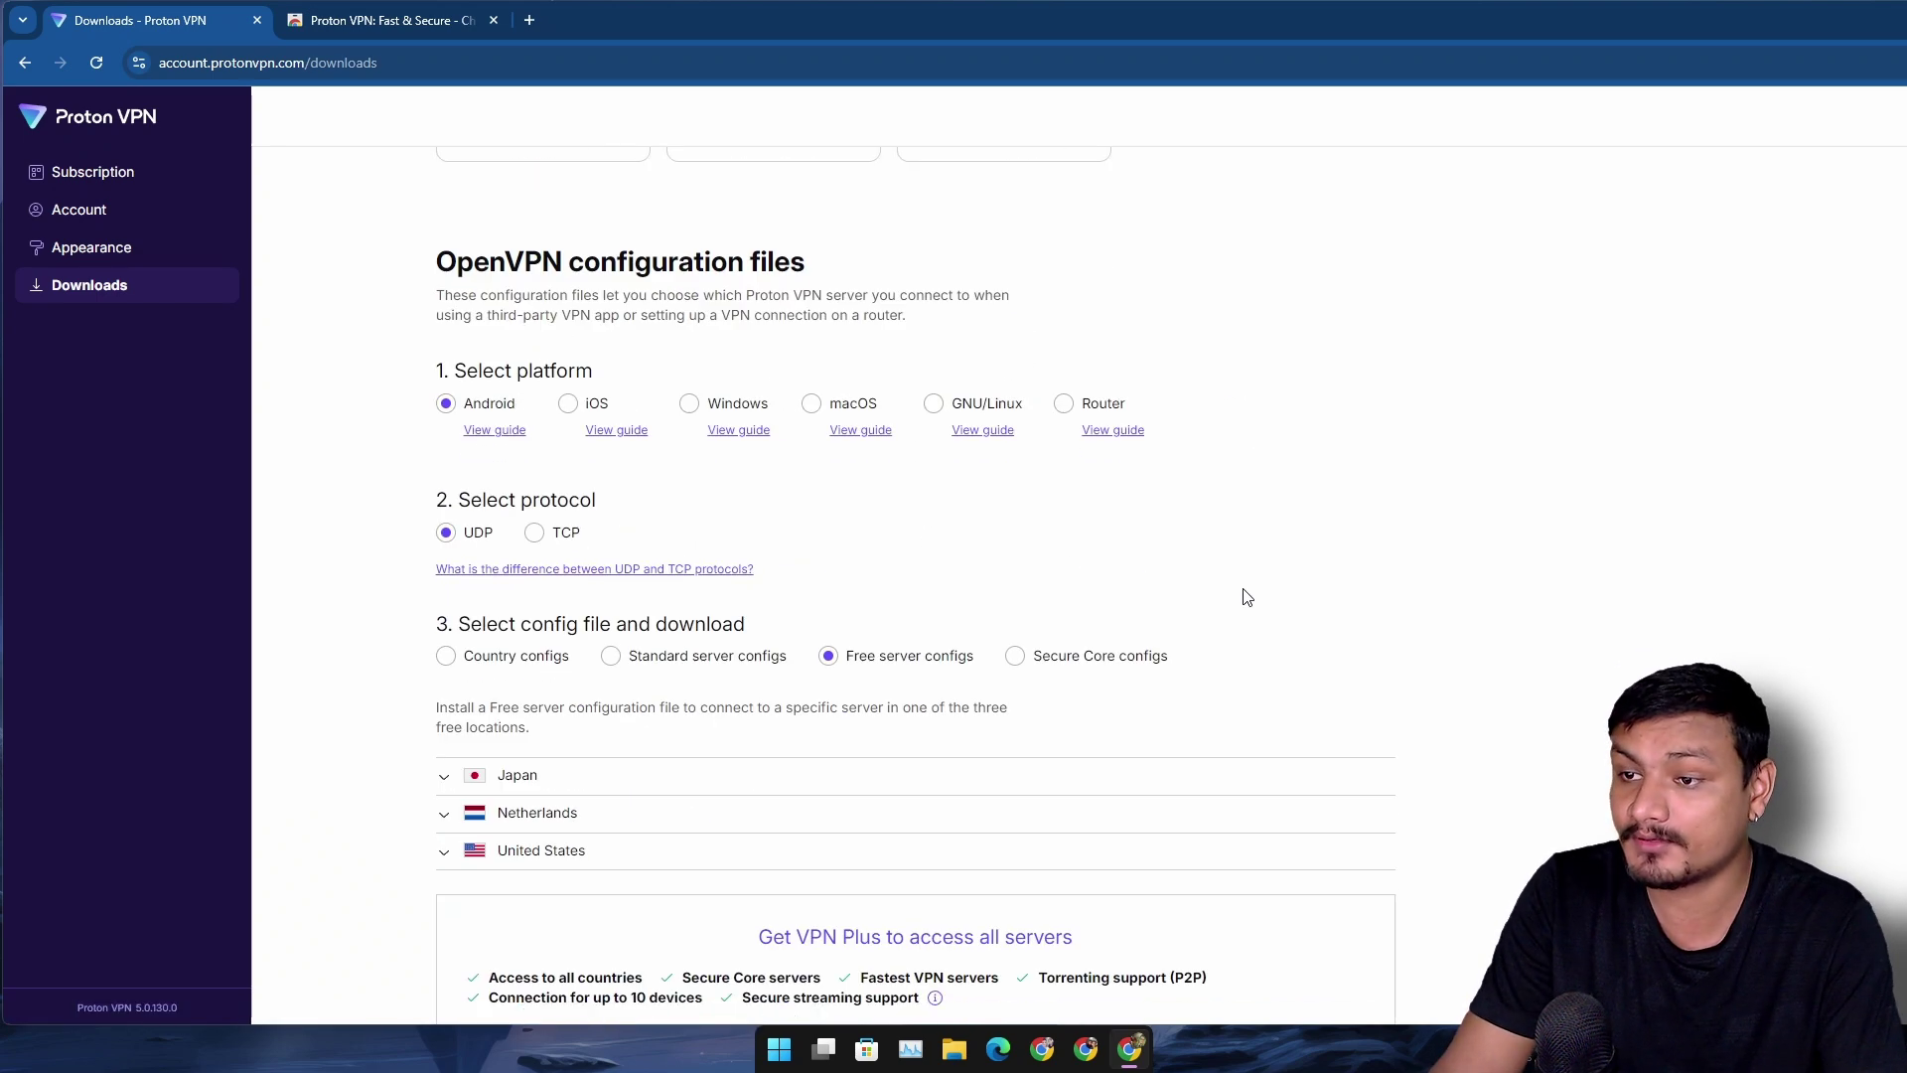
scroll(1285, 551, "up", 7)
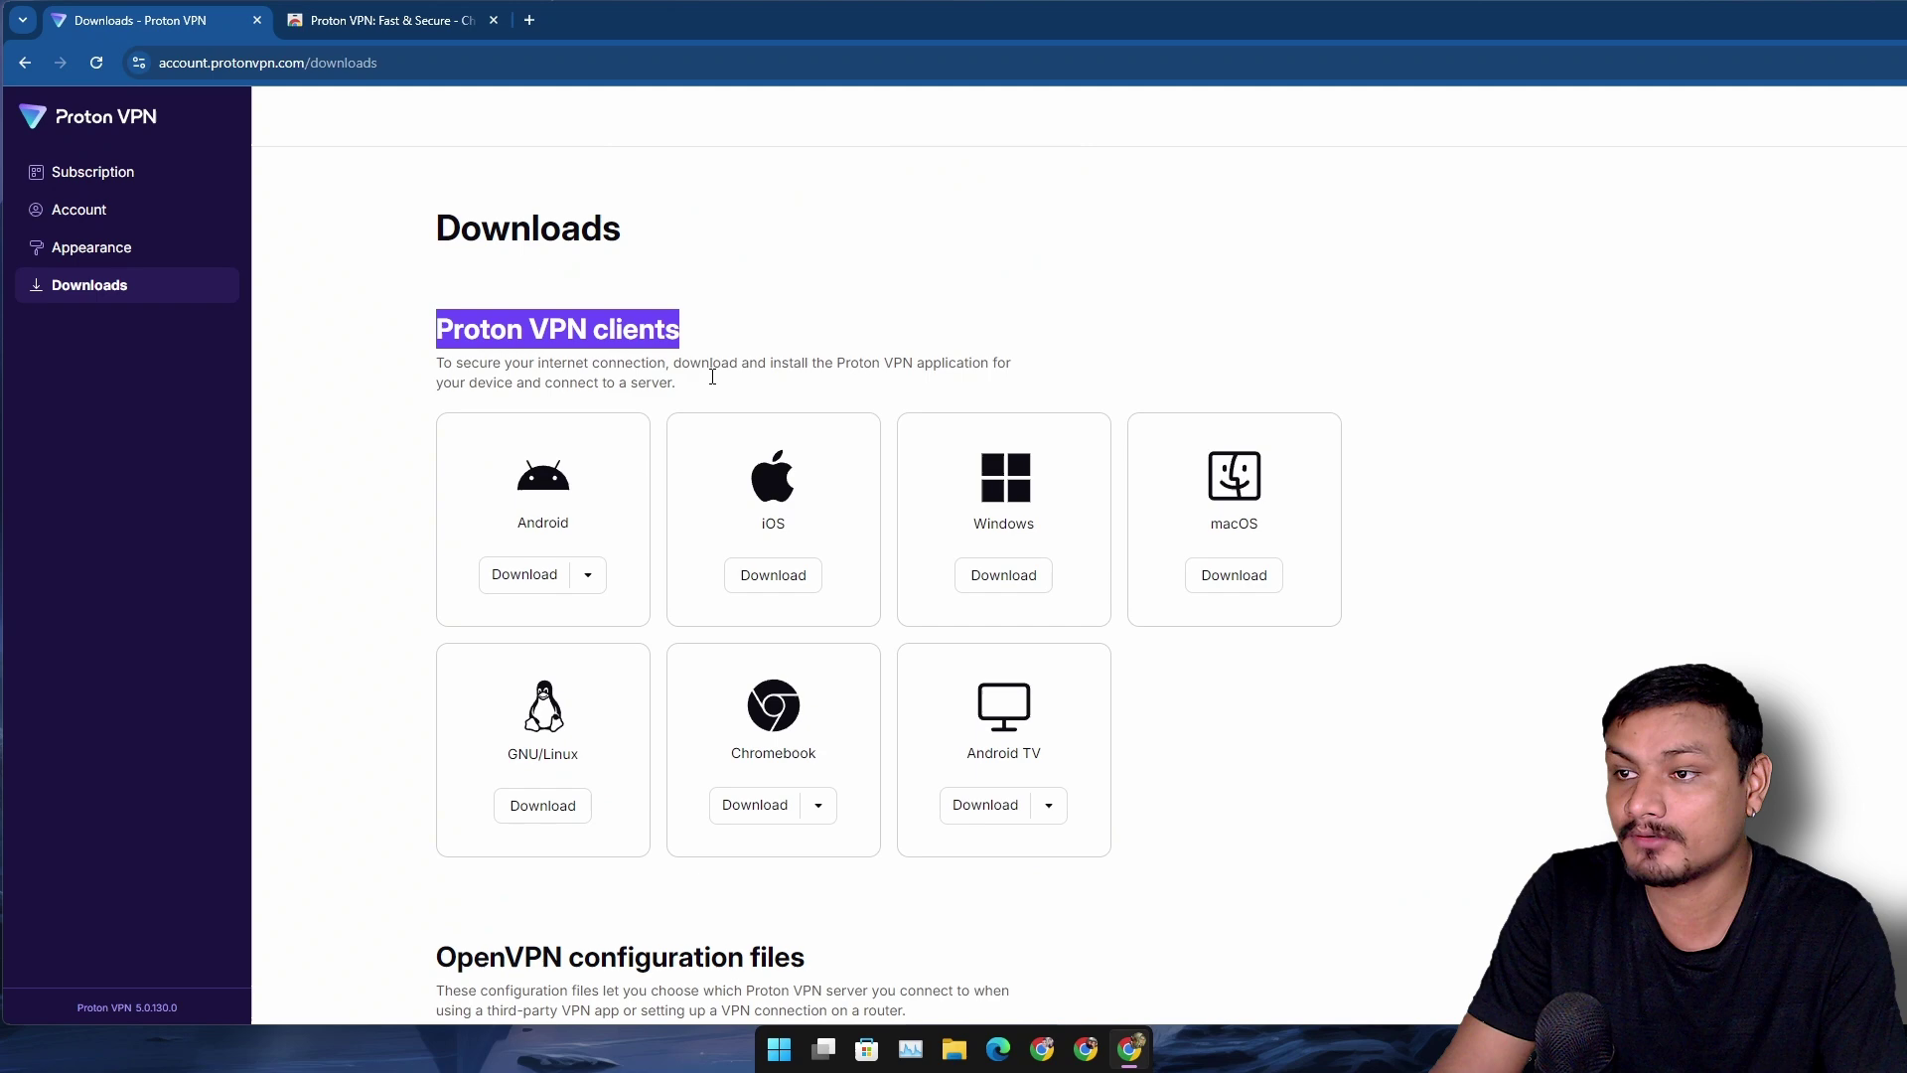
scroll(1232, 625, "down", 9)
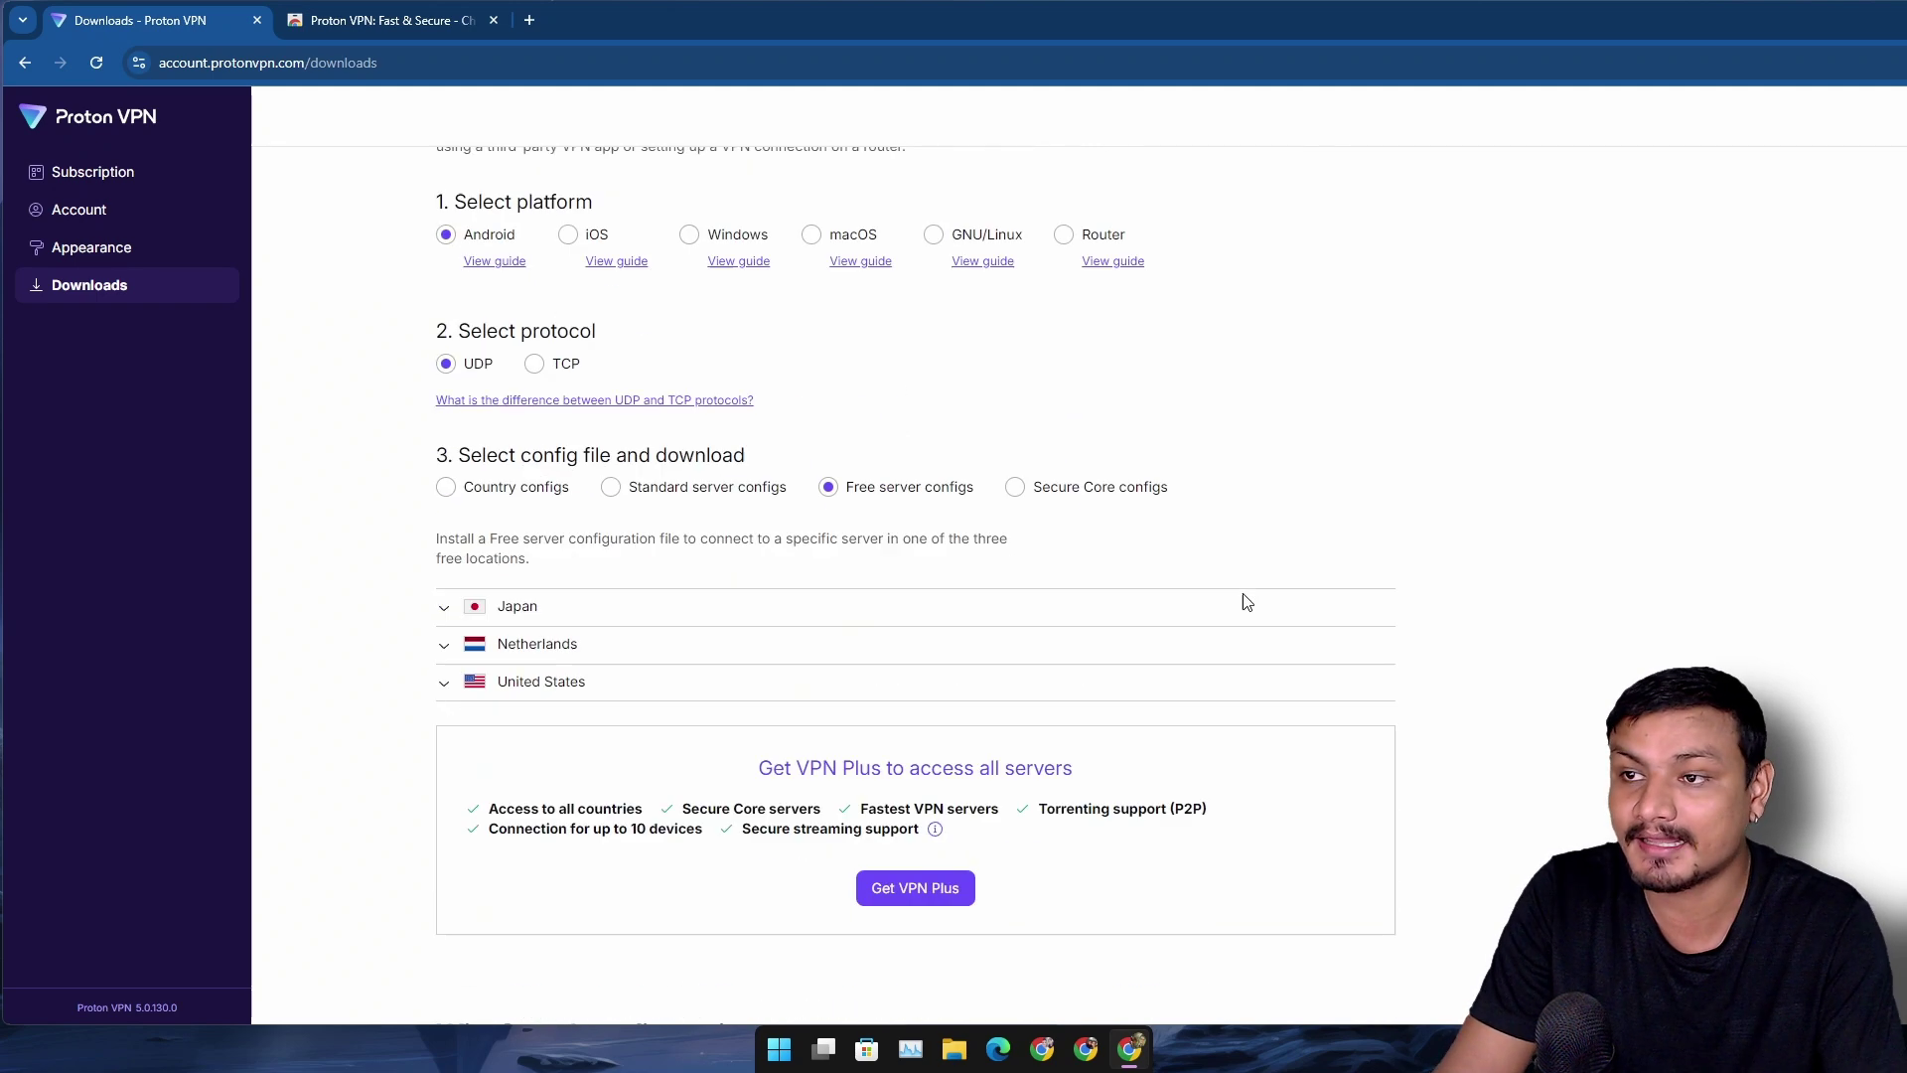
scroll(1192, 576, "up", 3)
scroll(797, 477, "down", 11)
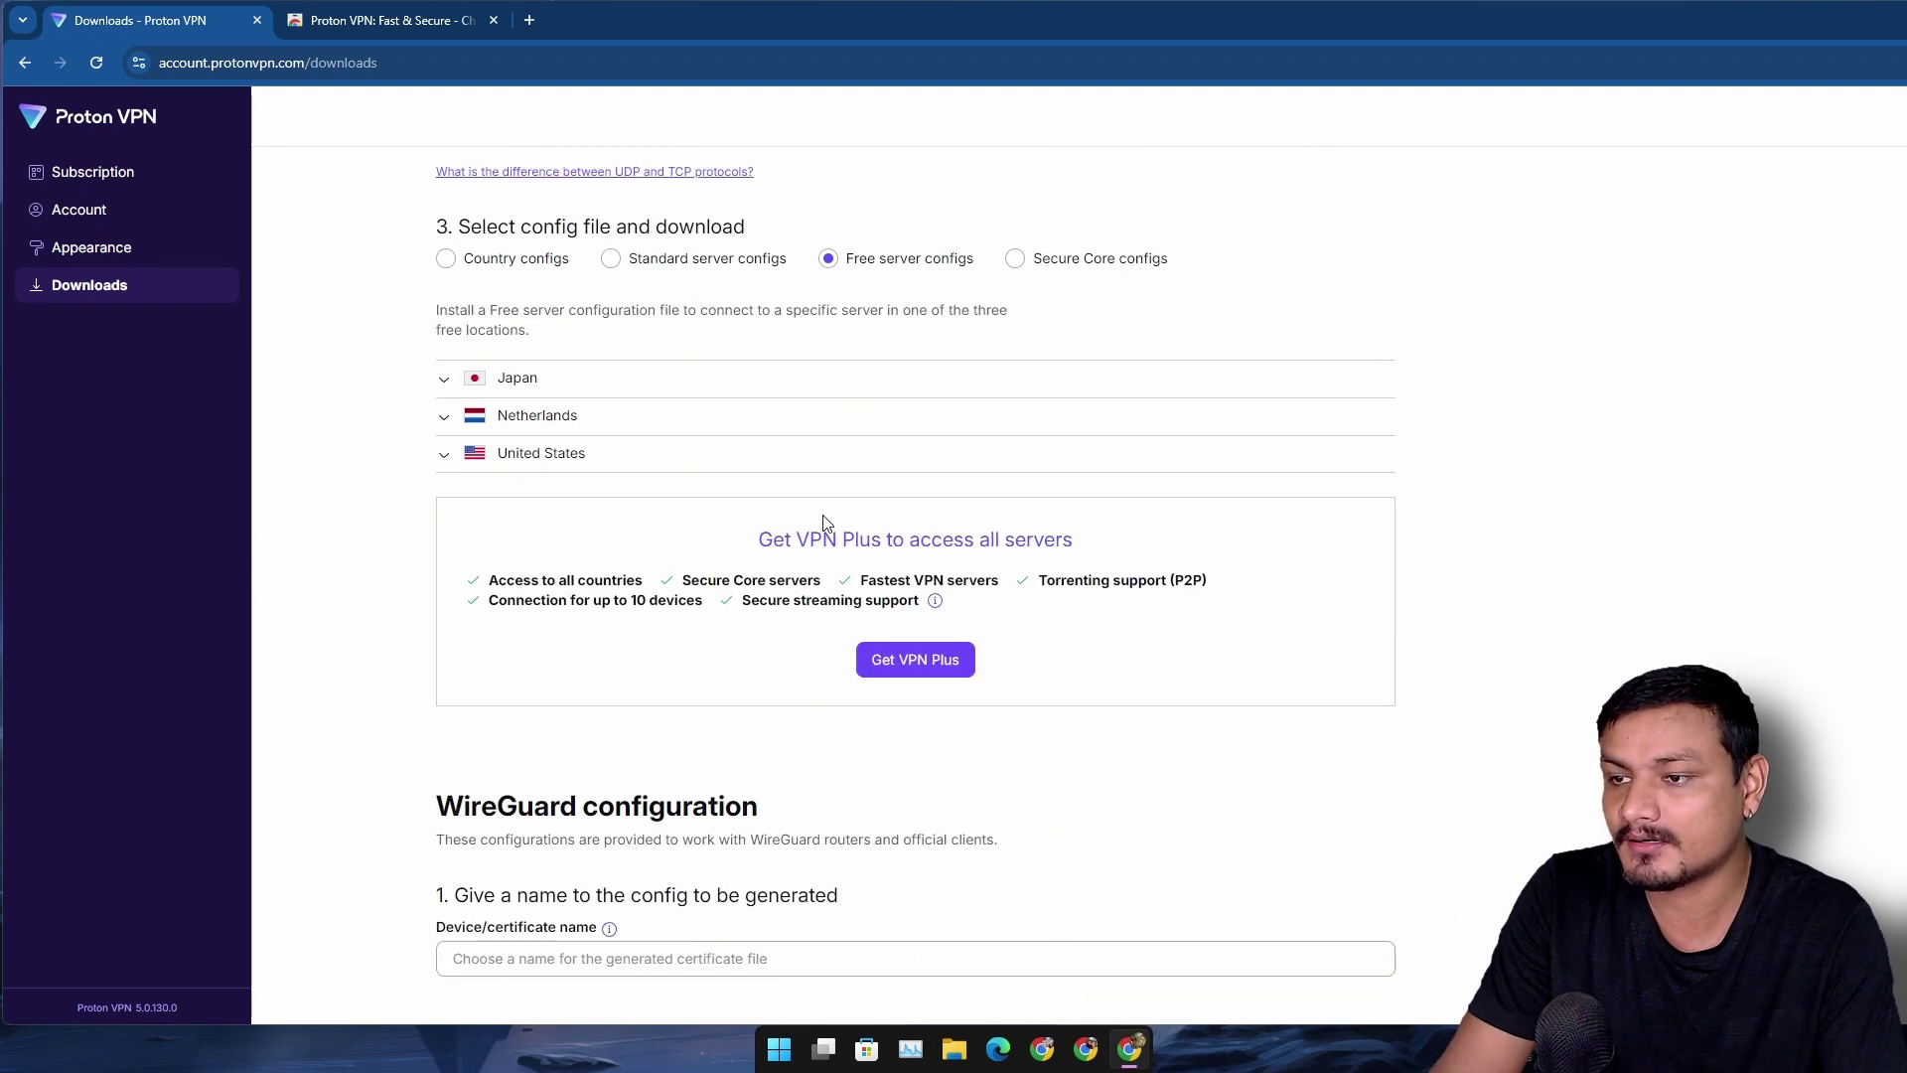
Step: Expand the free United States WireGuard server list and scroll through its servers
scroll(596, 531, "up", 3)
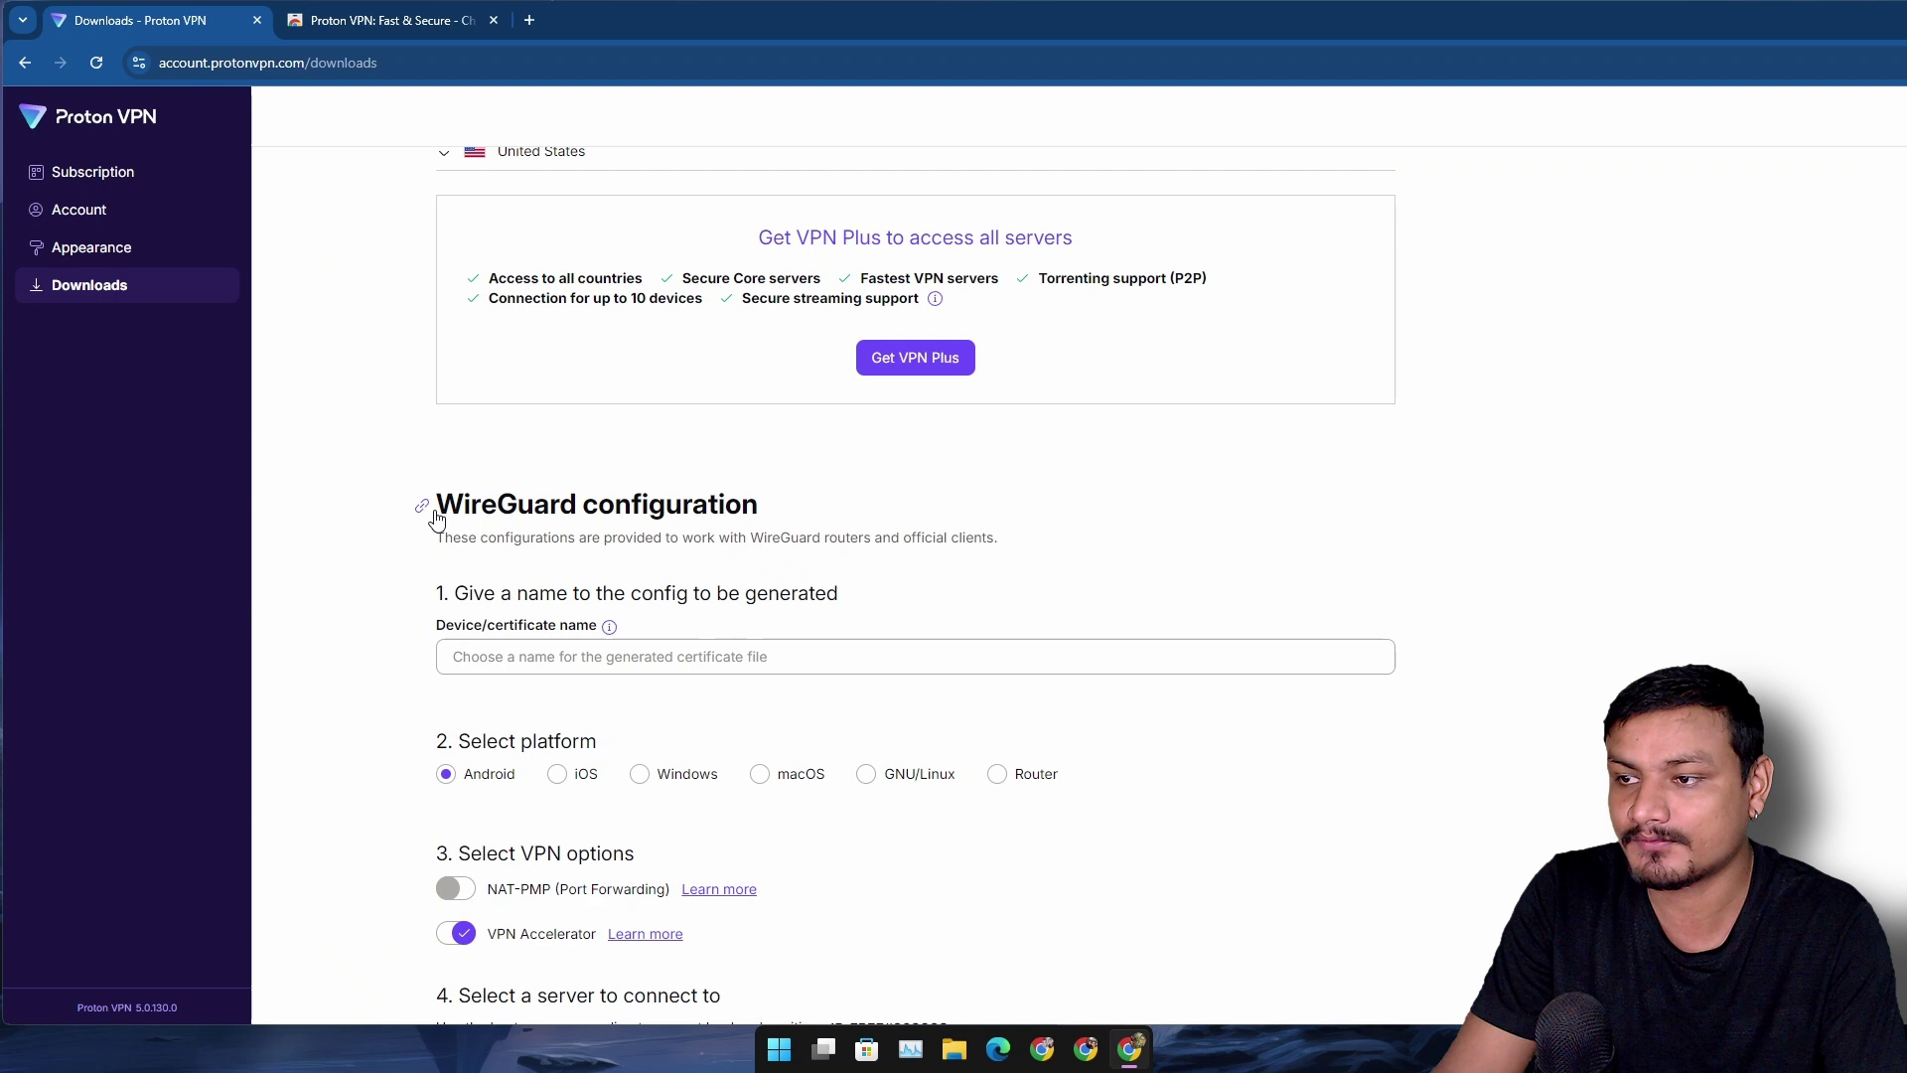
left_click_drag(437, 505, 760, 505)
scroll(539, 535, "down", 1)
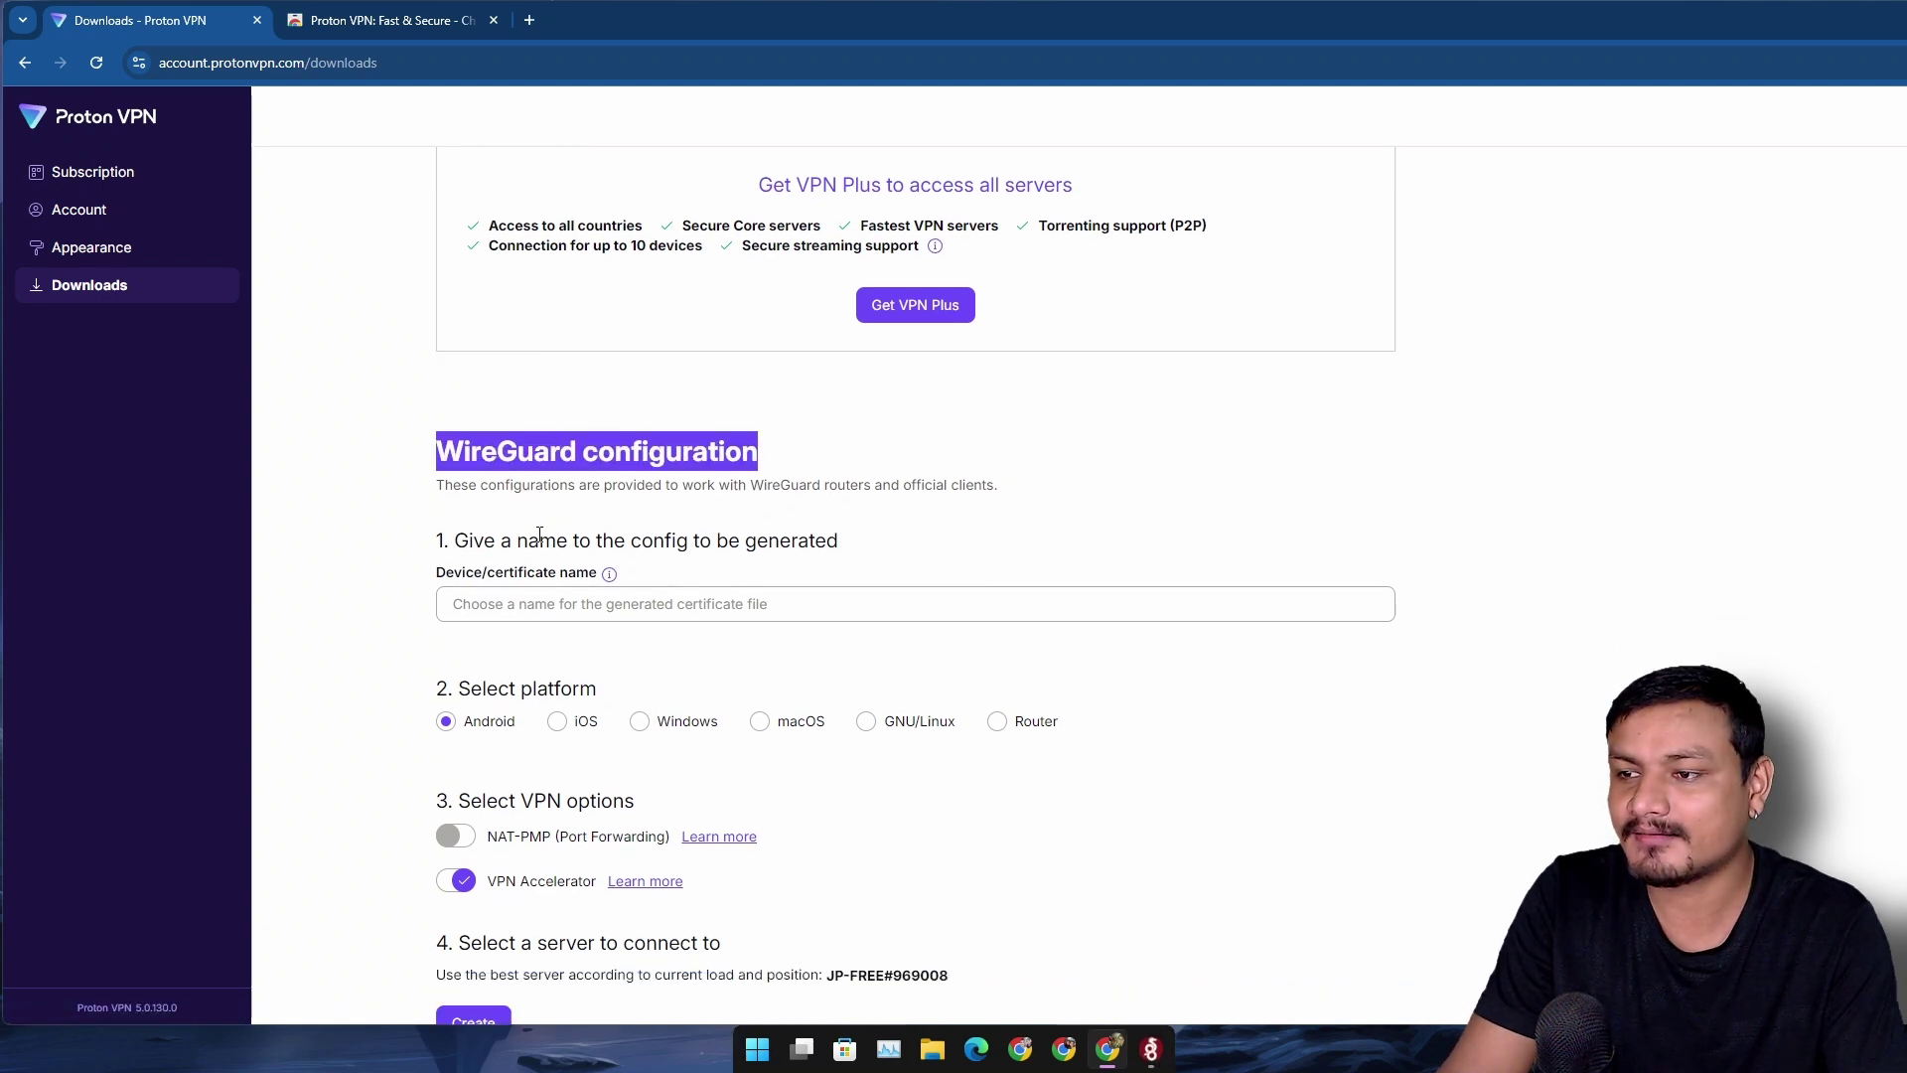
scroll(616, 521, "down", 3)
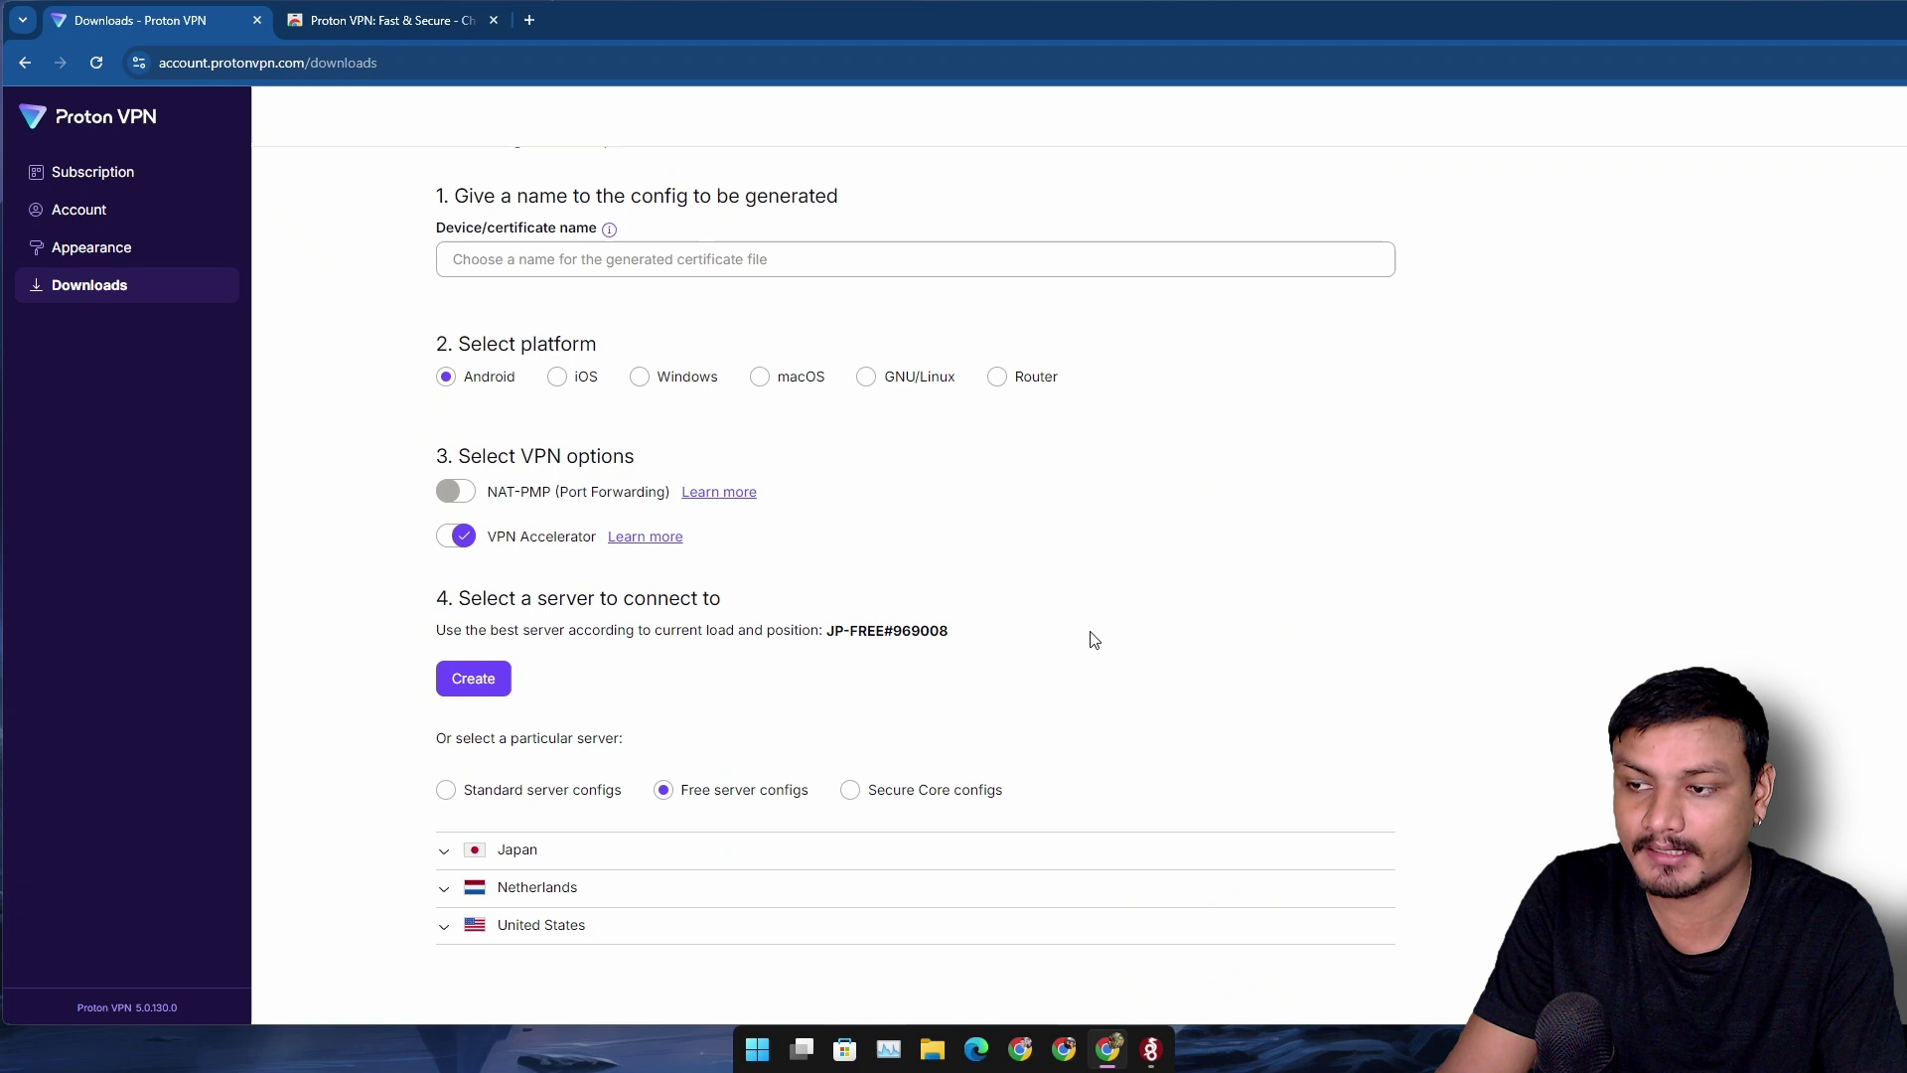
left_click(446, 929)
scroll(851, 745, "down", 5)
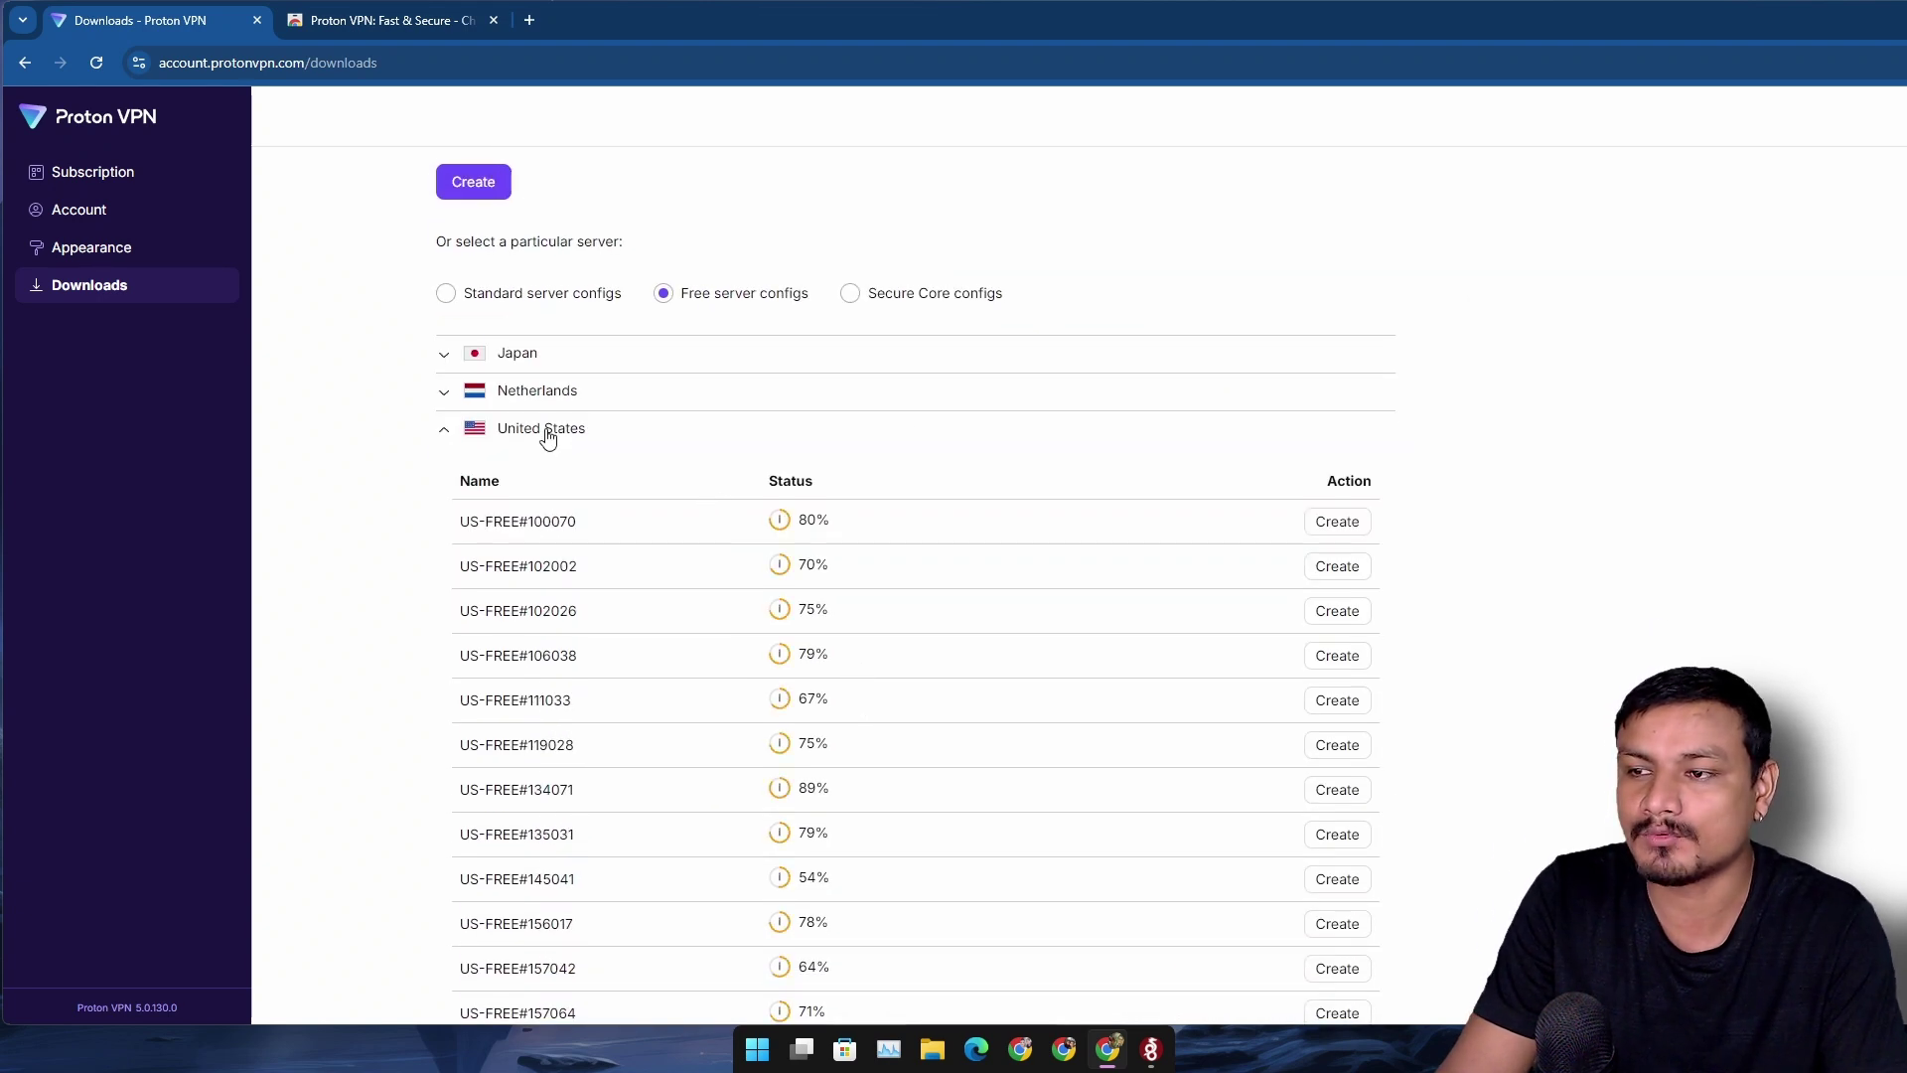
scroll(718, 507, "down", 3)
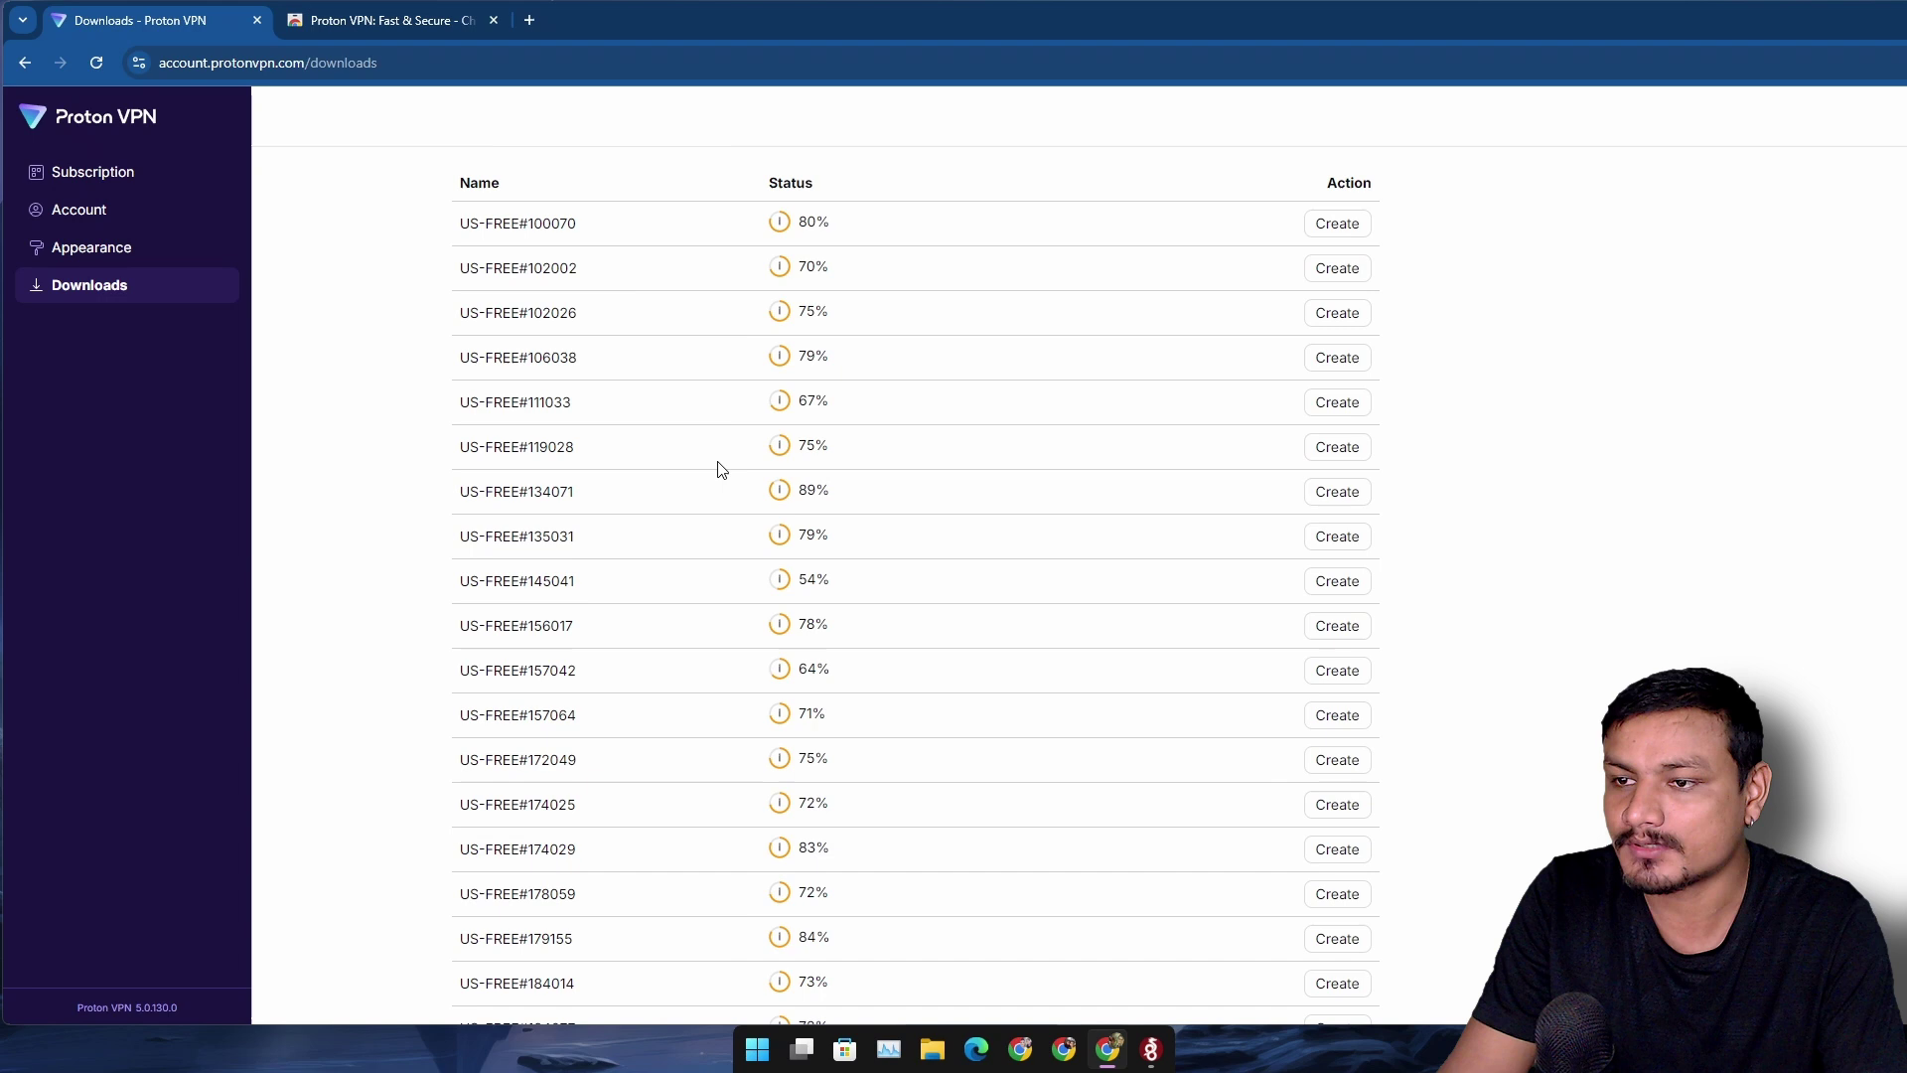
scroll(795, 328, "up", 3)
scroll(775, 407, "down", 4)
scroll(774, 477, "down", 10)
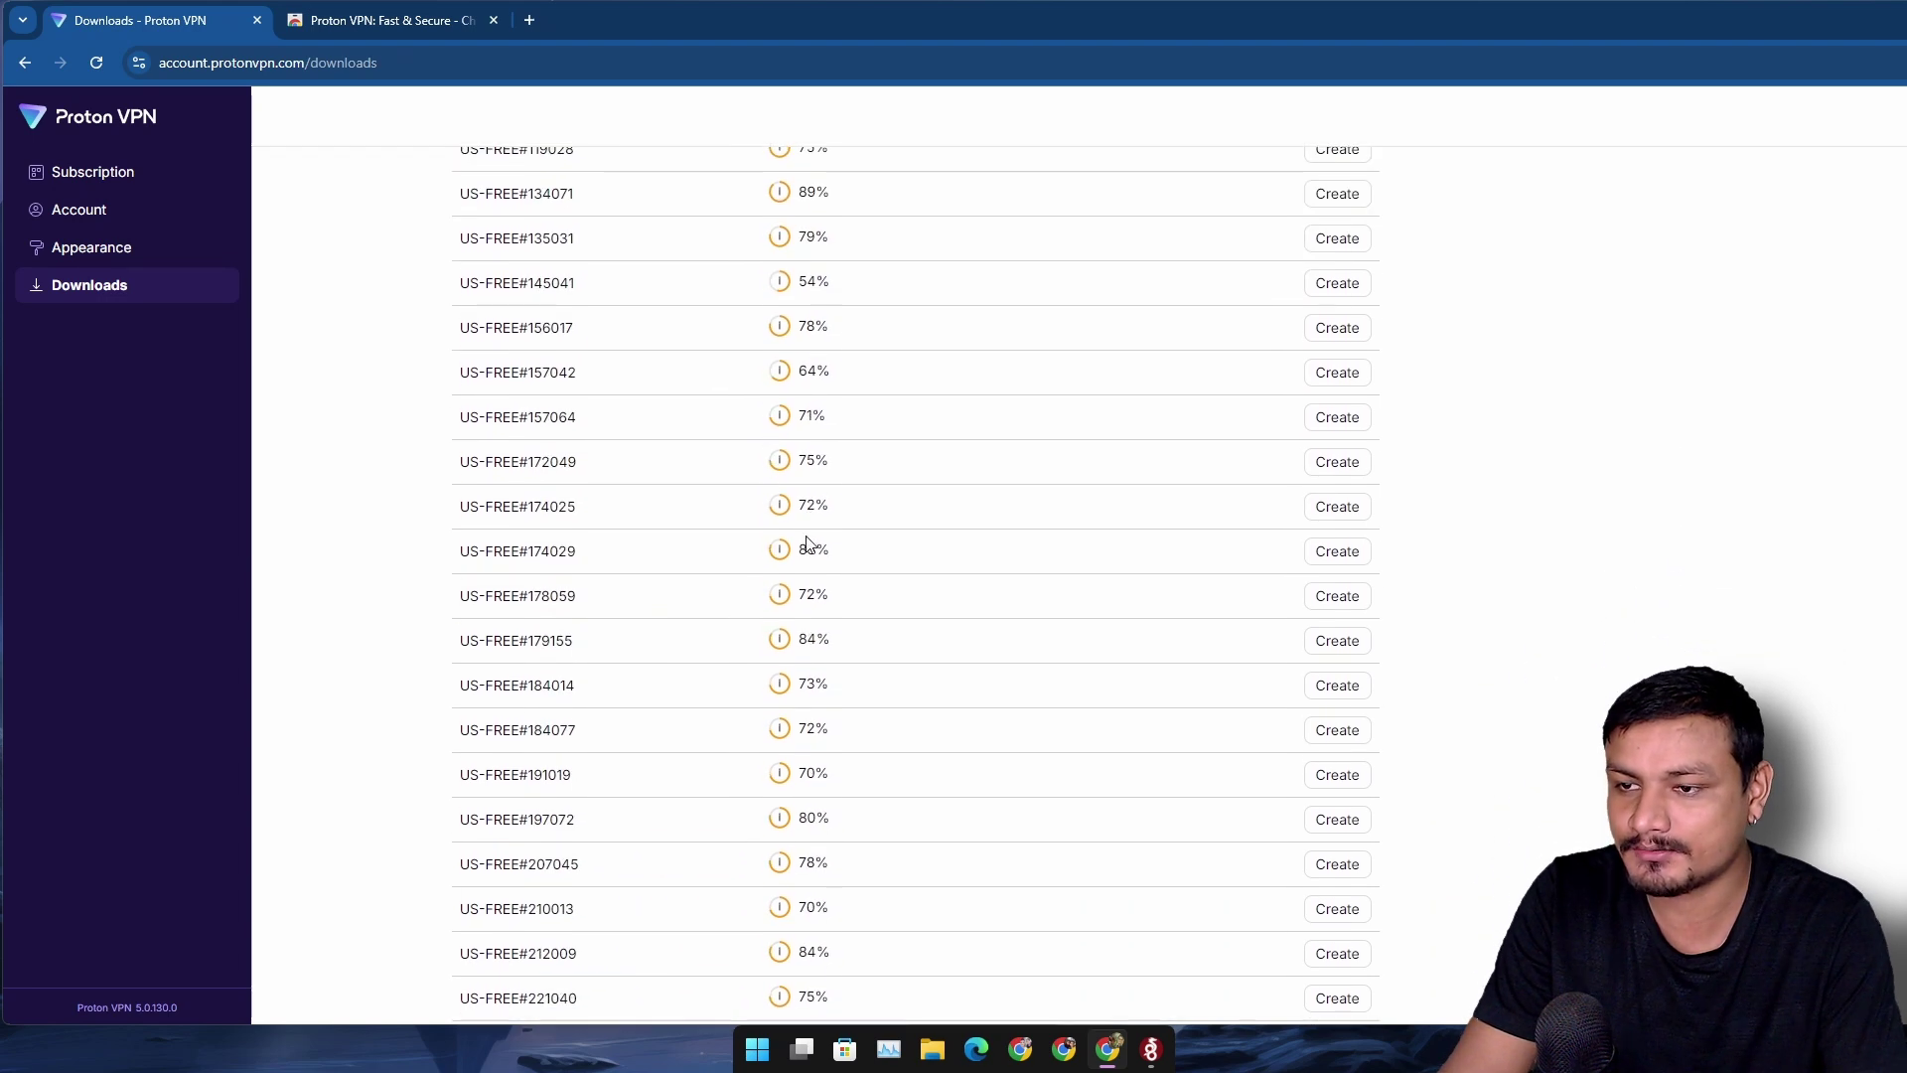
scroll(794, 526, "down", 4)
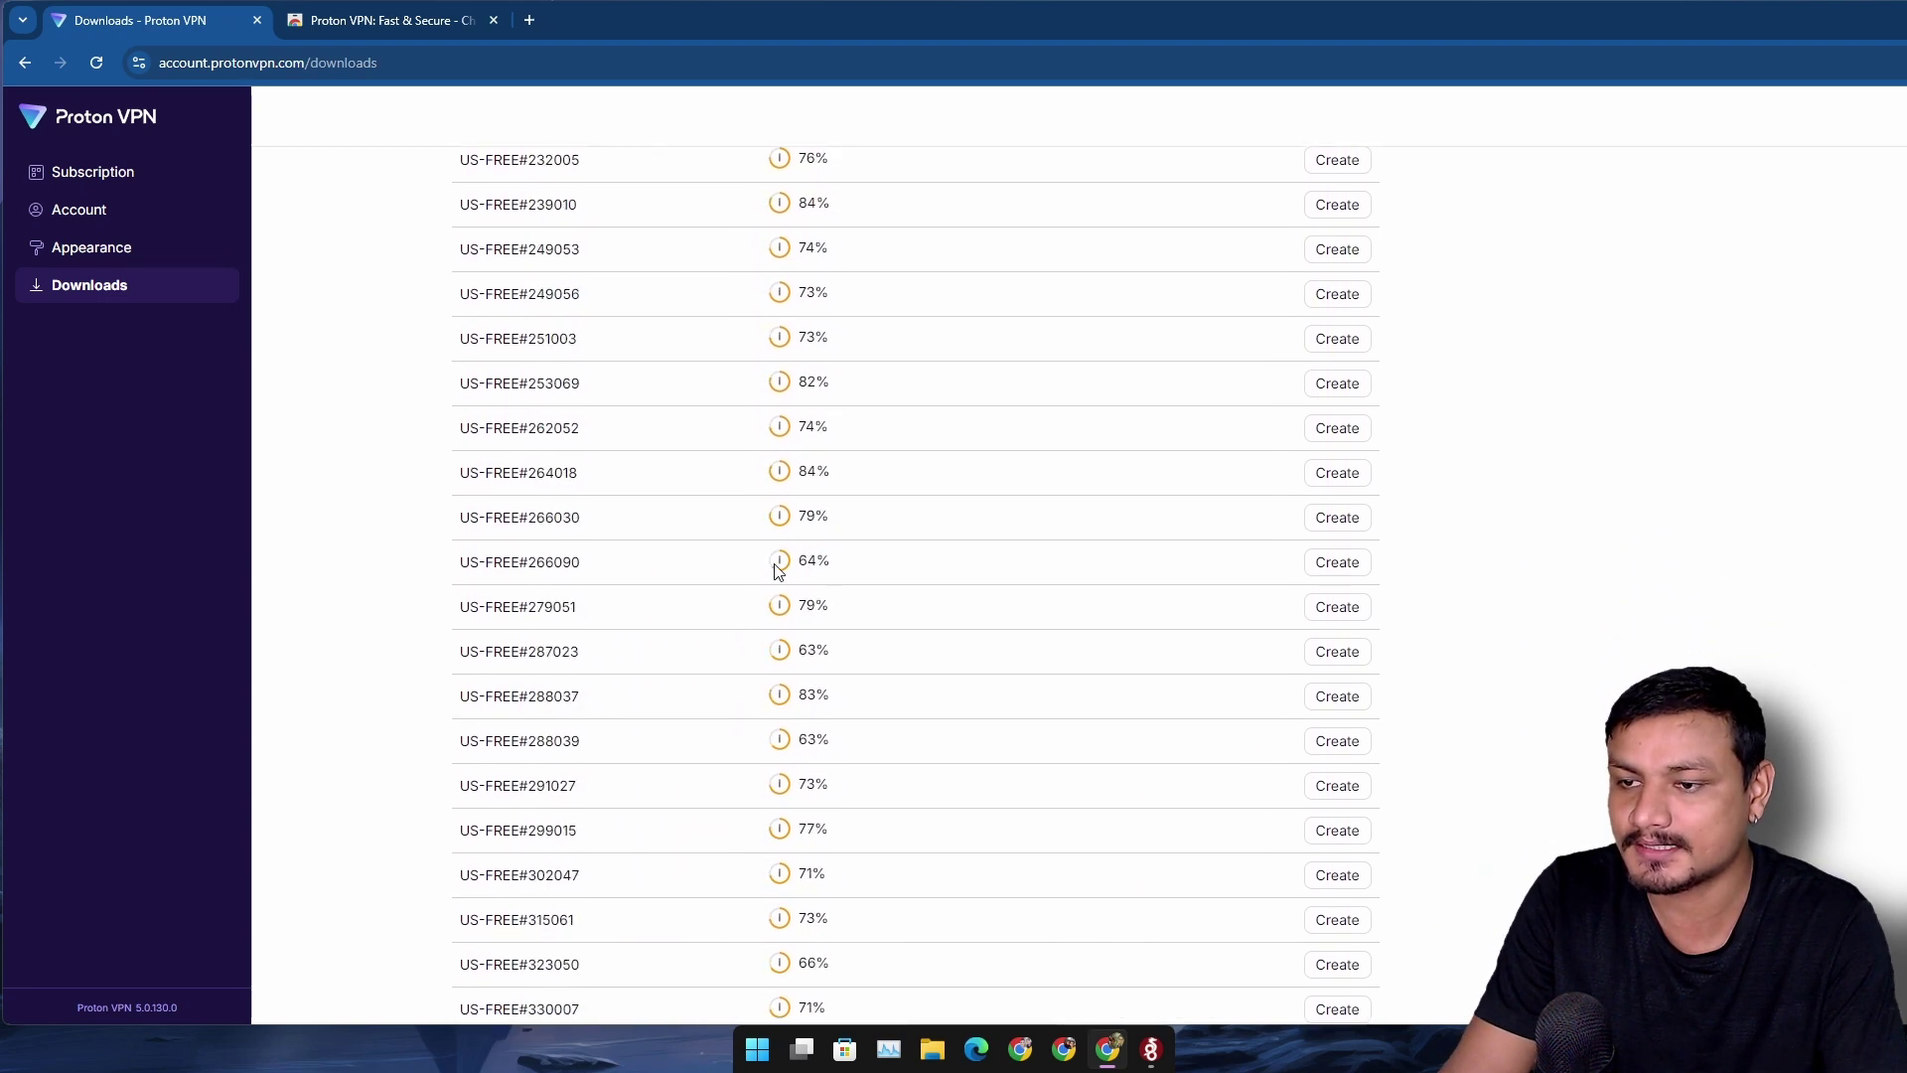
Step: Create a WireGuard config for US-FREE#266090 (64% load) and close the config dialog
double_click(554, 487)
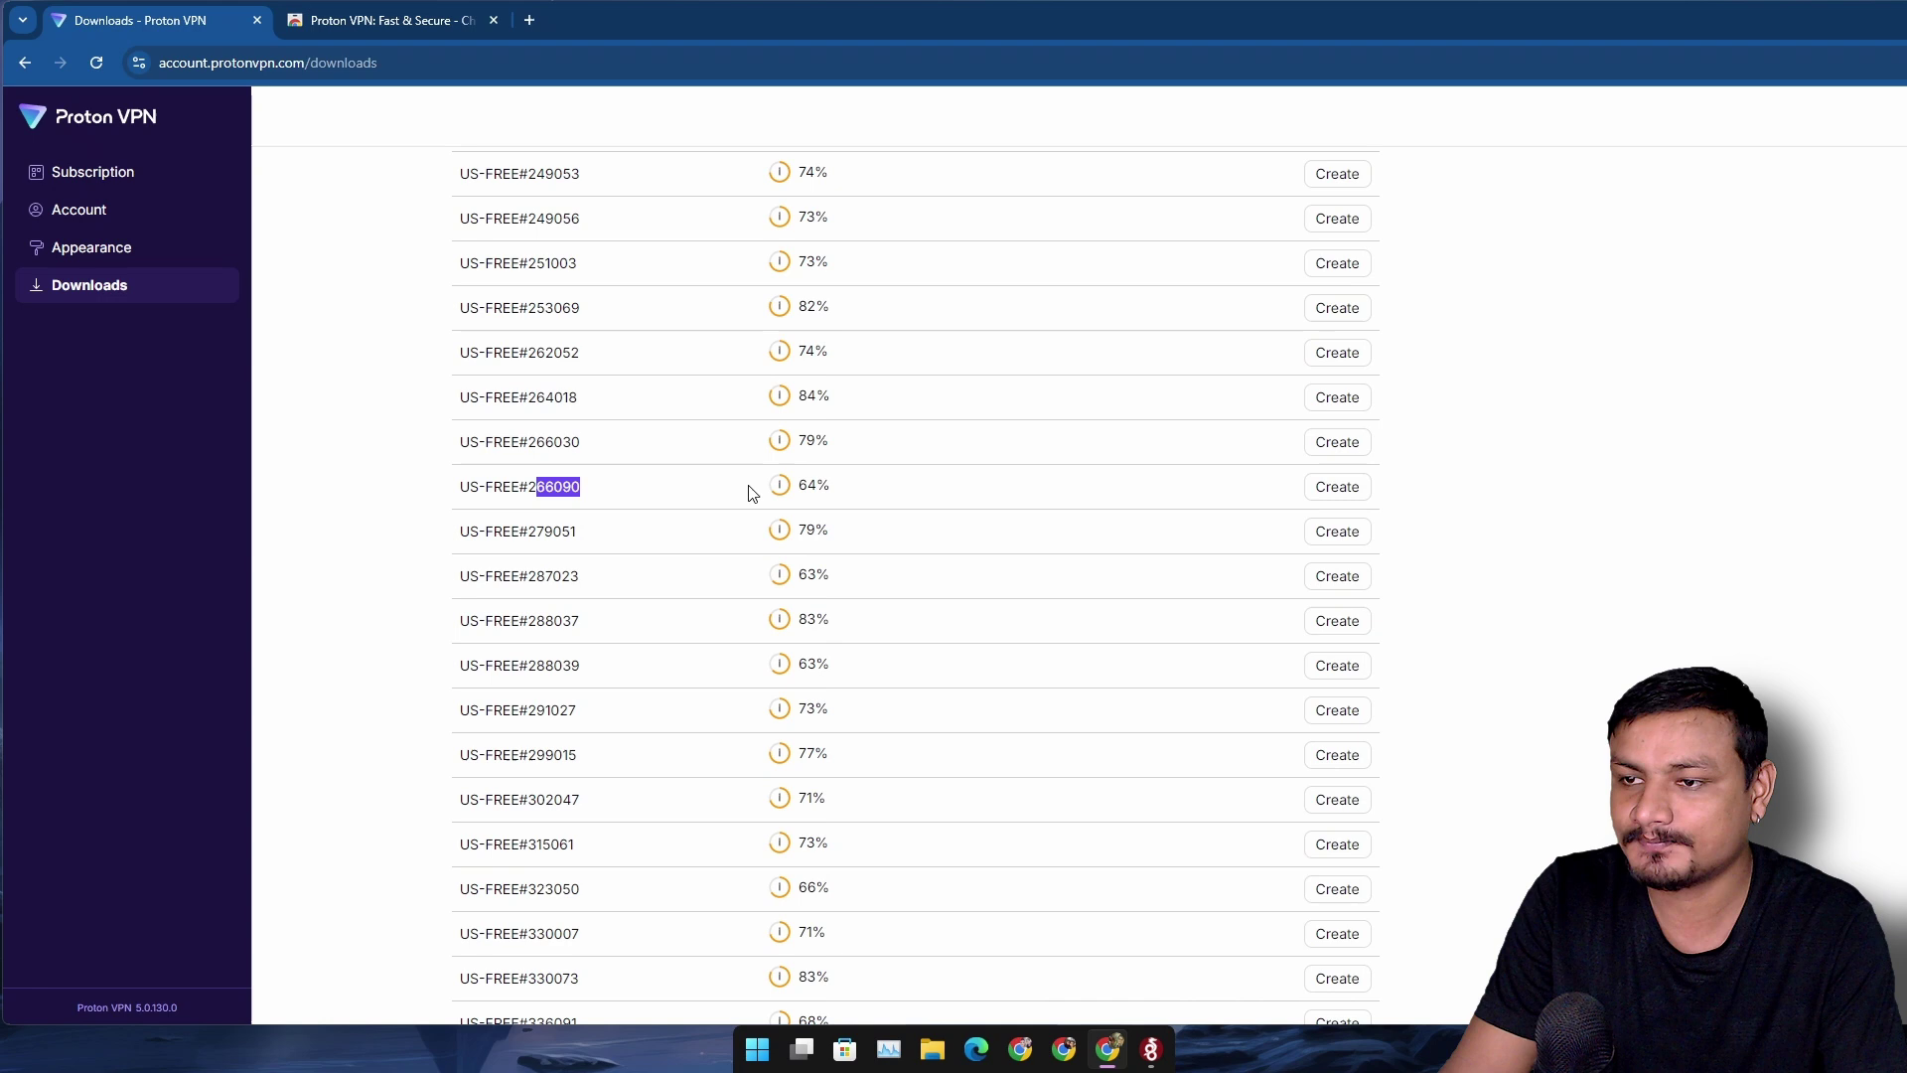
left_click_drag(844, 489, 752, 497)
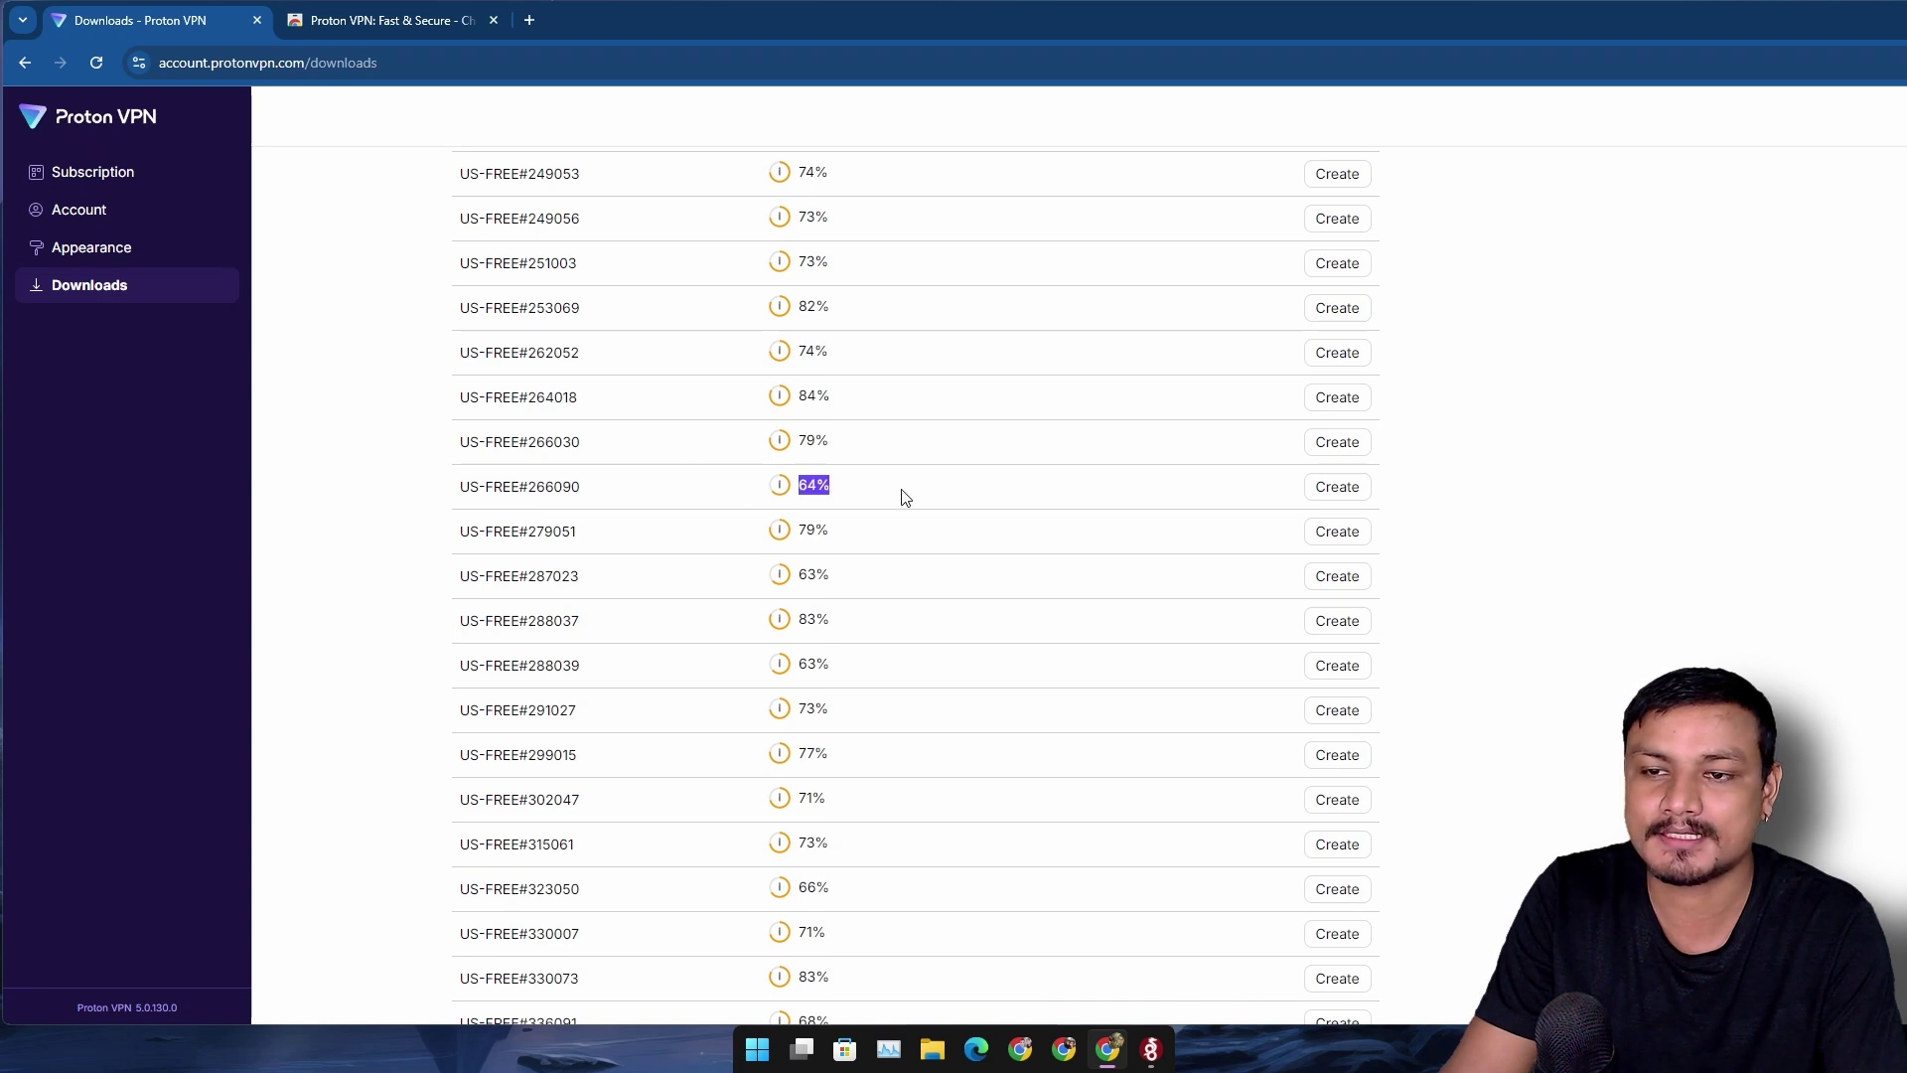
left_click(1057, 493)
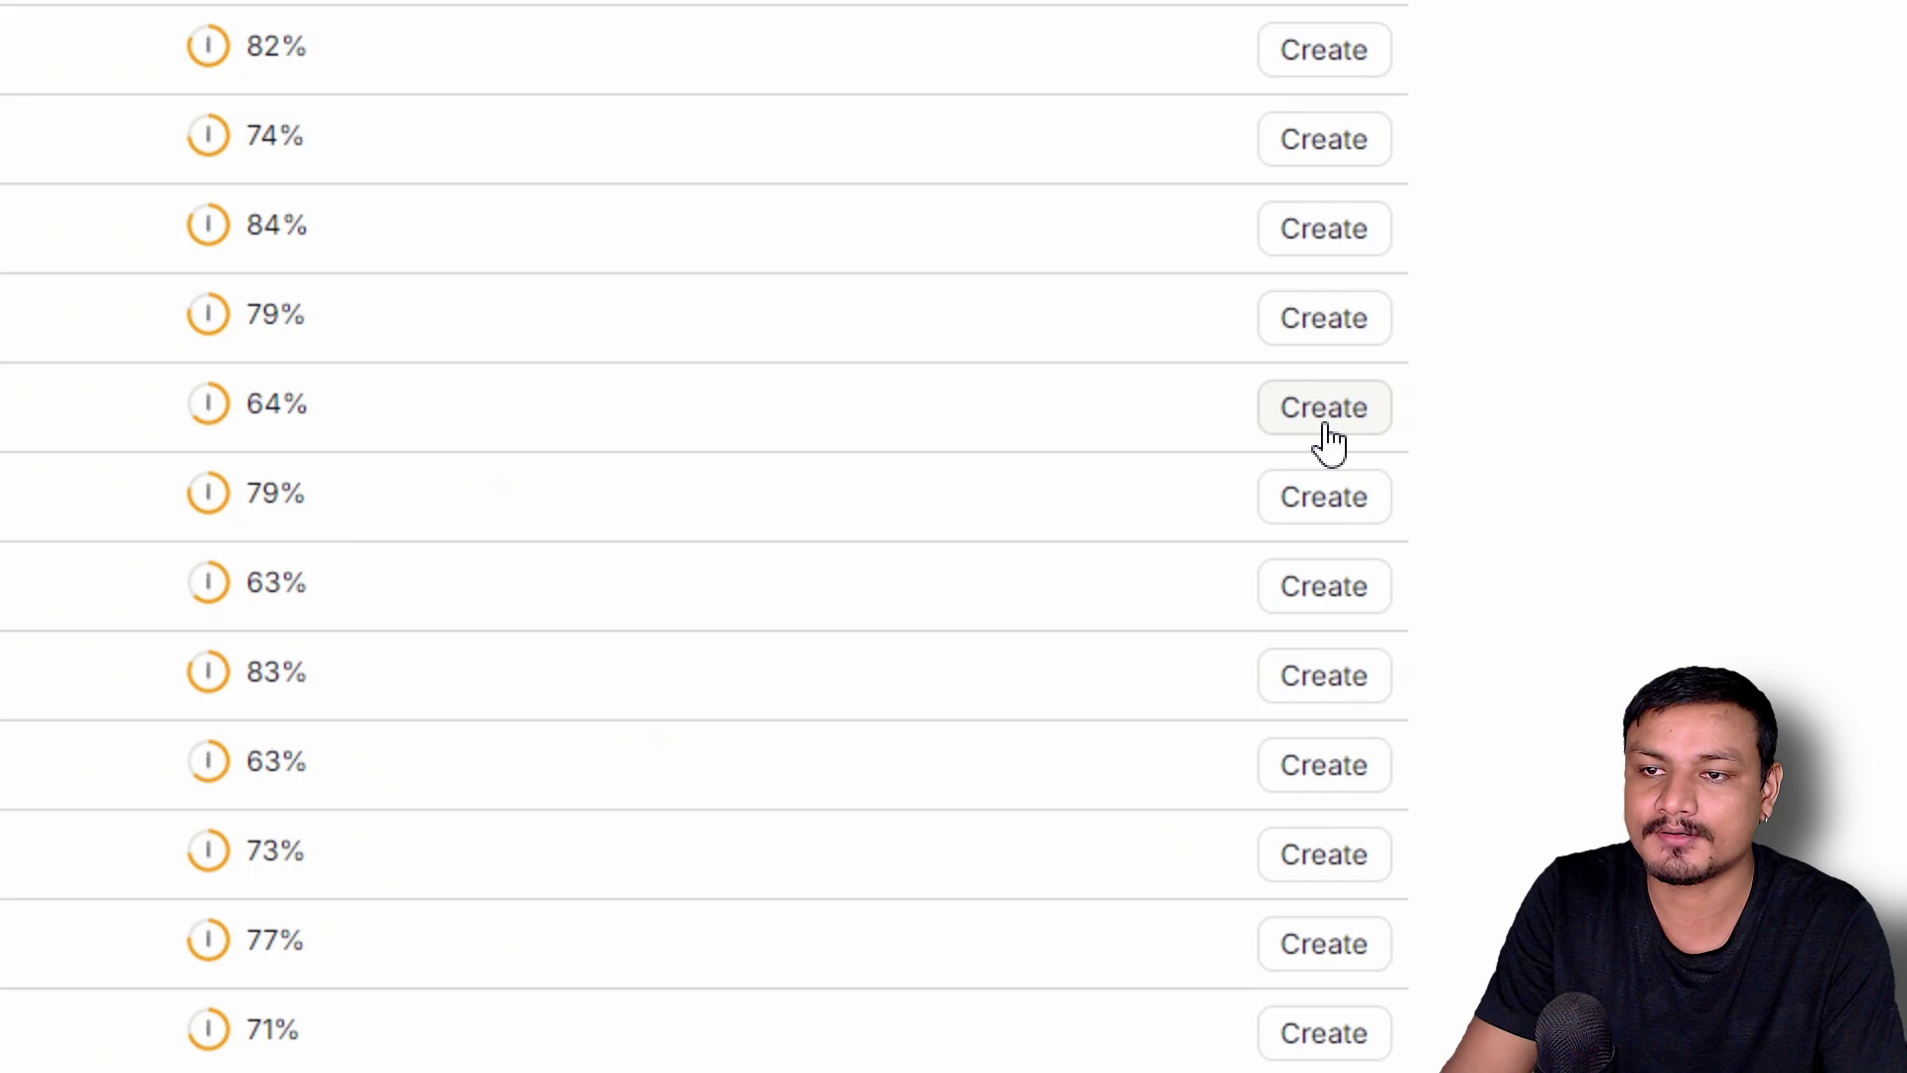
left_click(1336, 487)
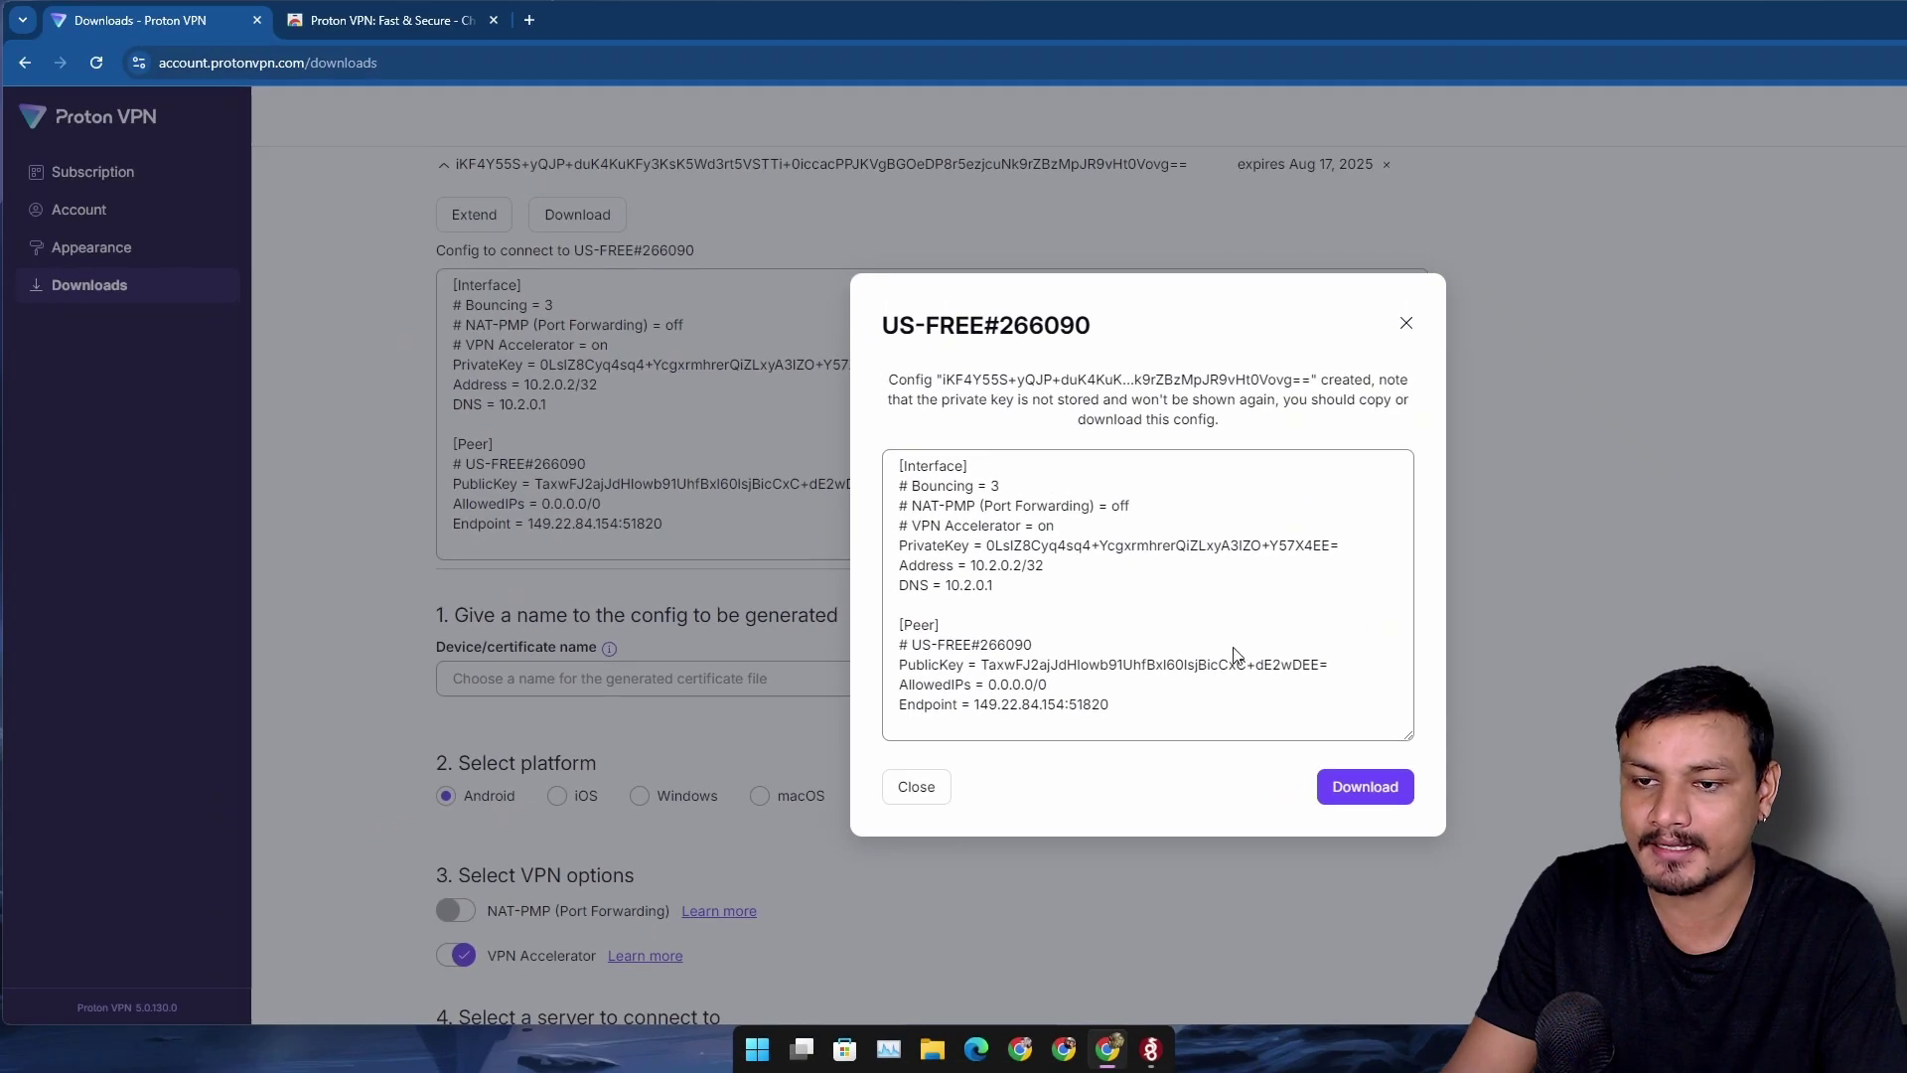
key("Escape")
Step: Import wg-US-FREE-266090.conf from Downloads into WireGuard and activate the tunnel
left_click(1150, 1049)
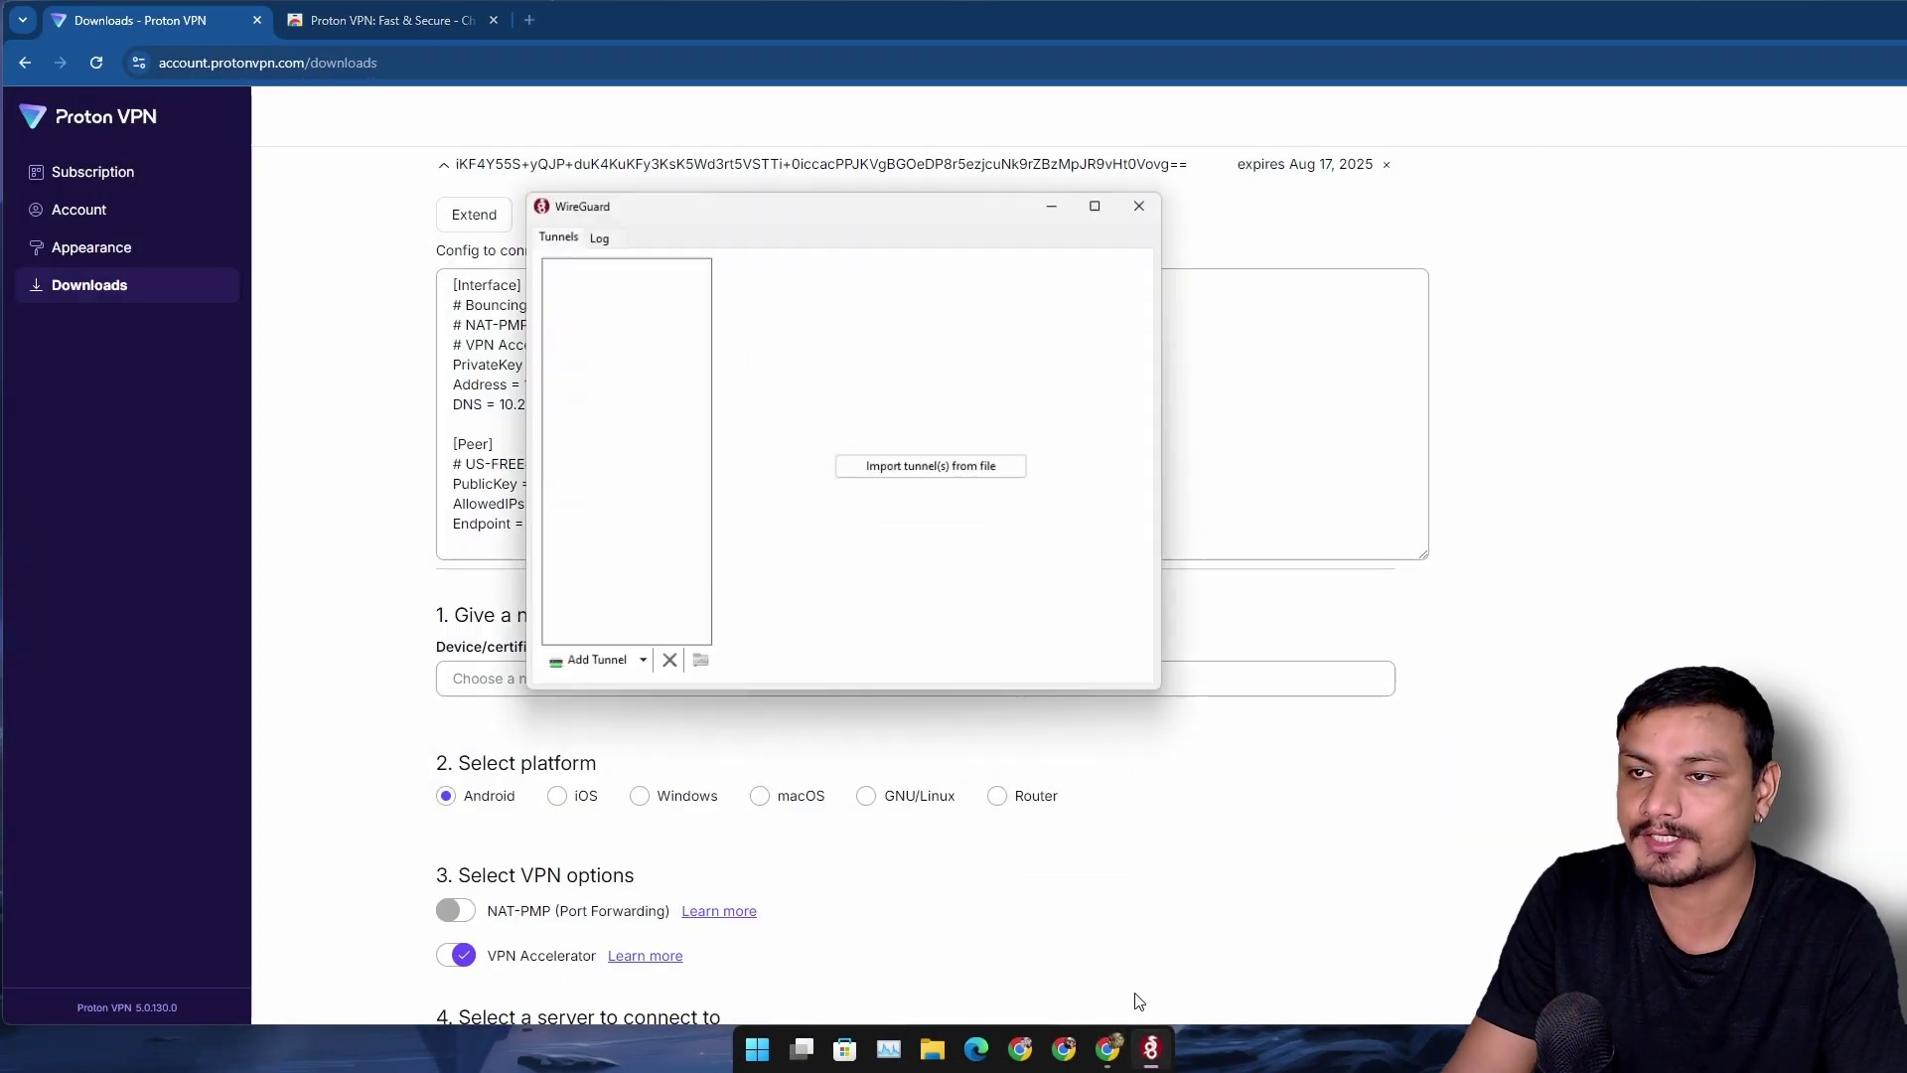
left_click(895, 448)
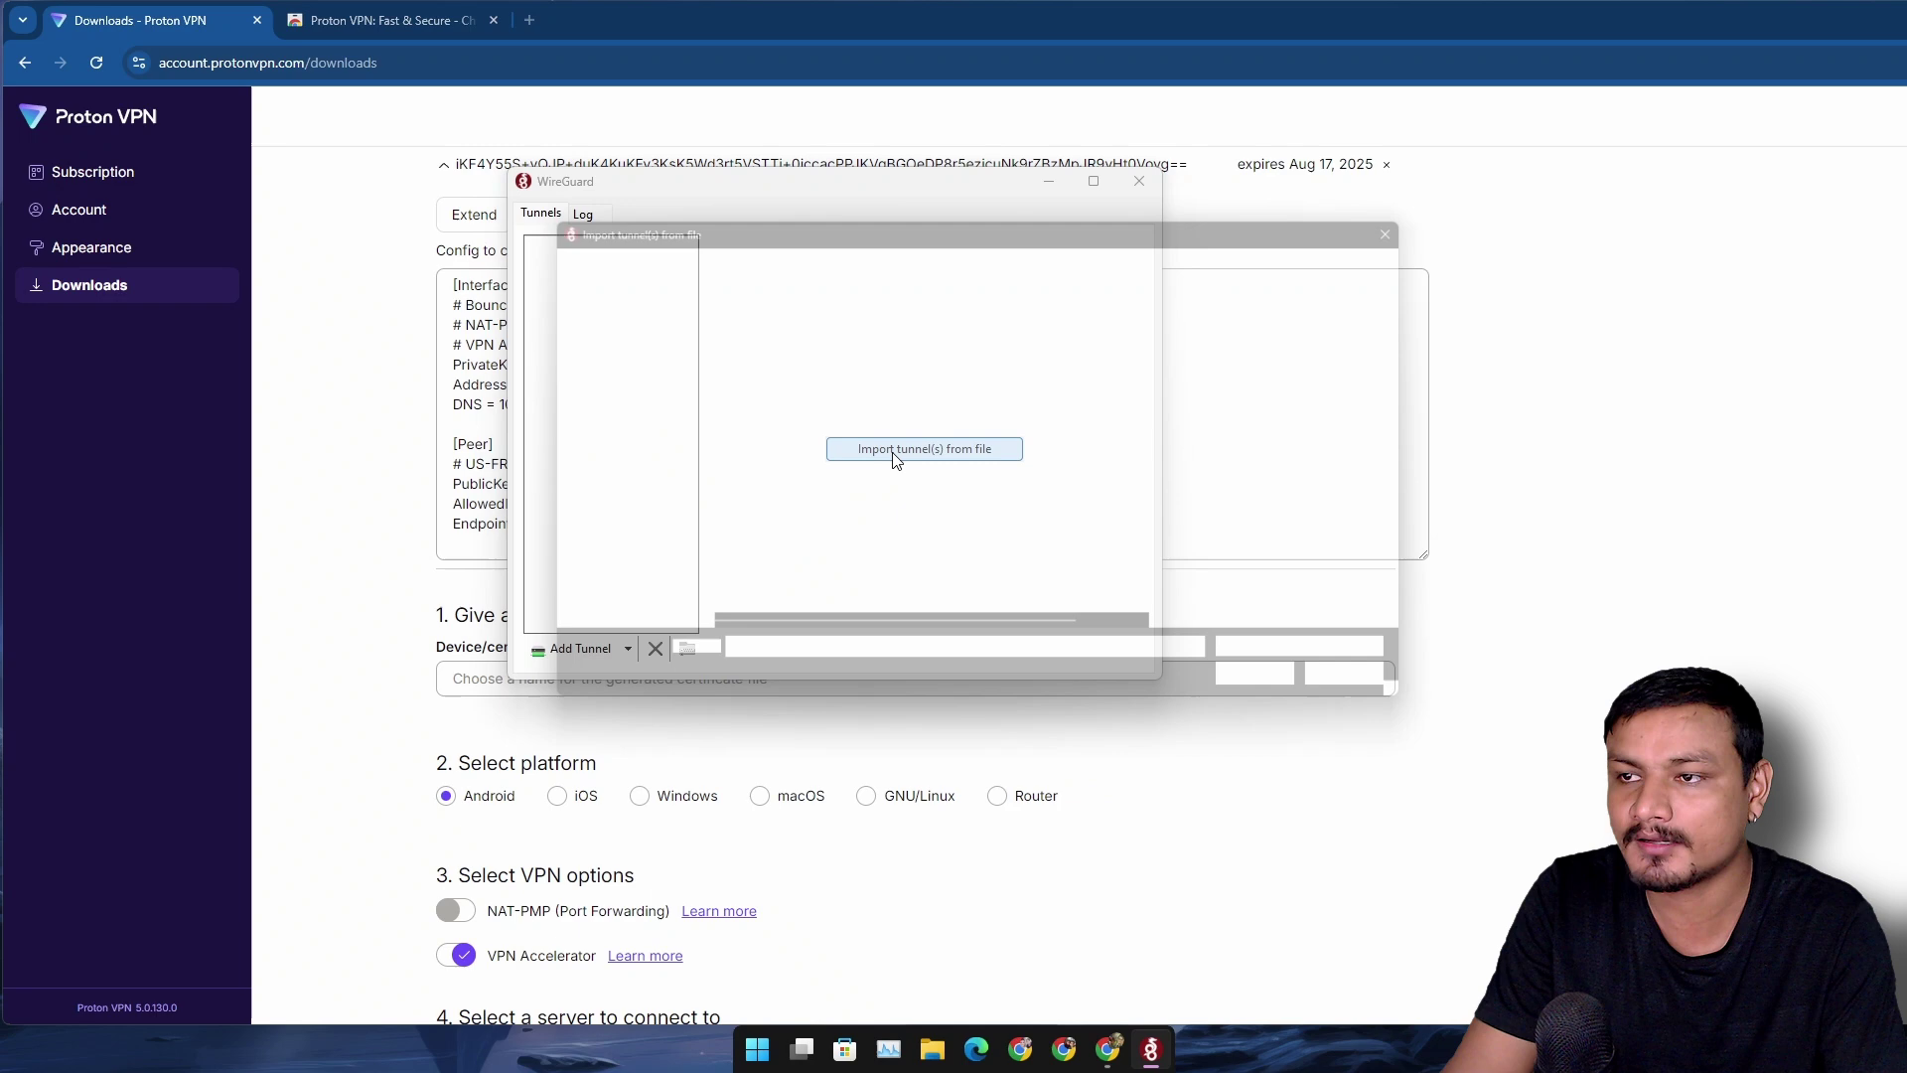
left_click(584, 427)
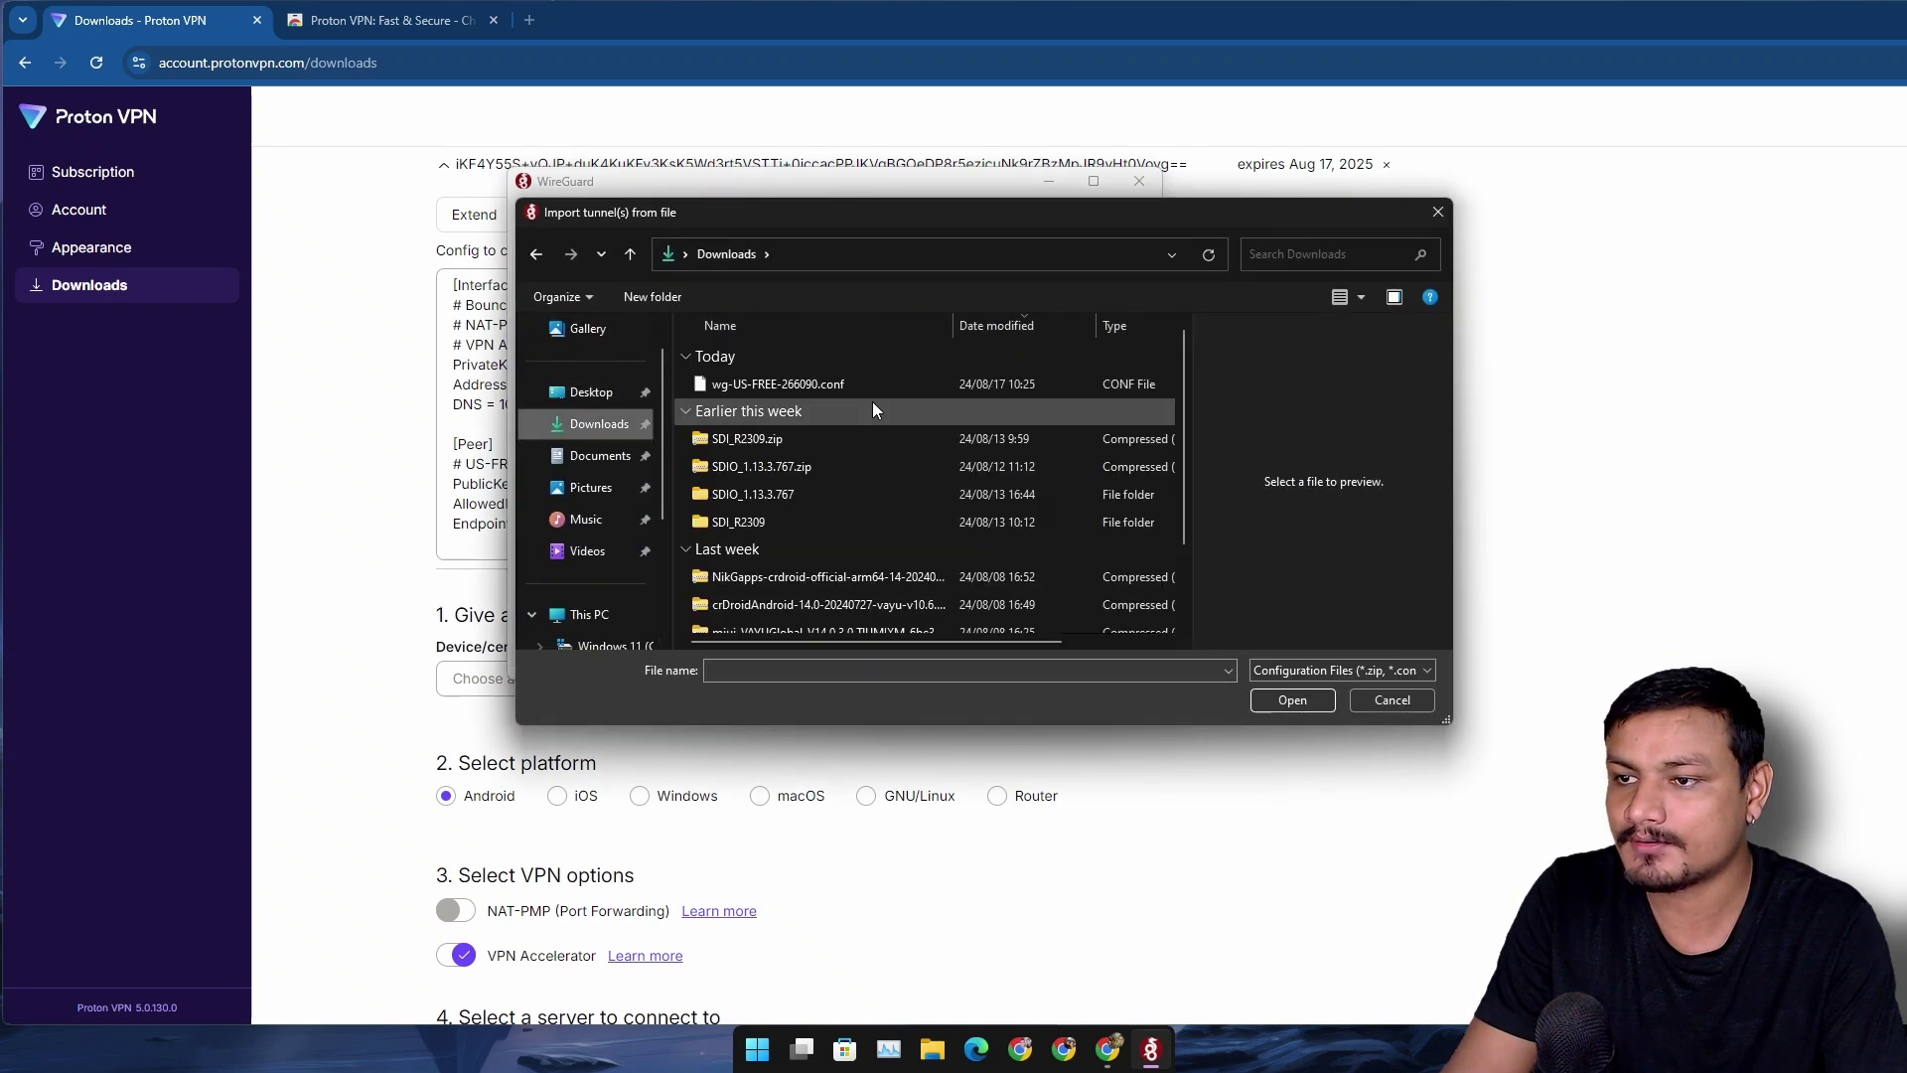
left_click(747, 383)
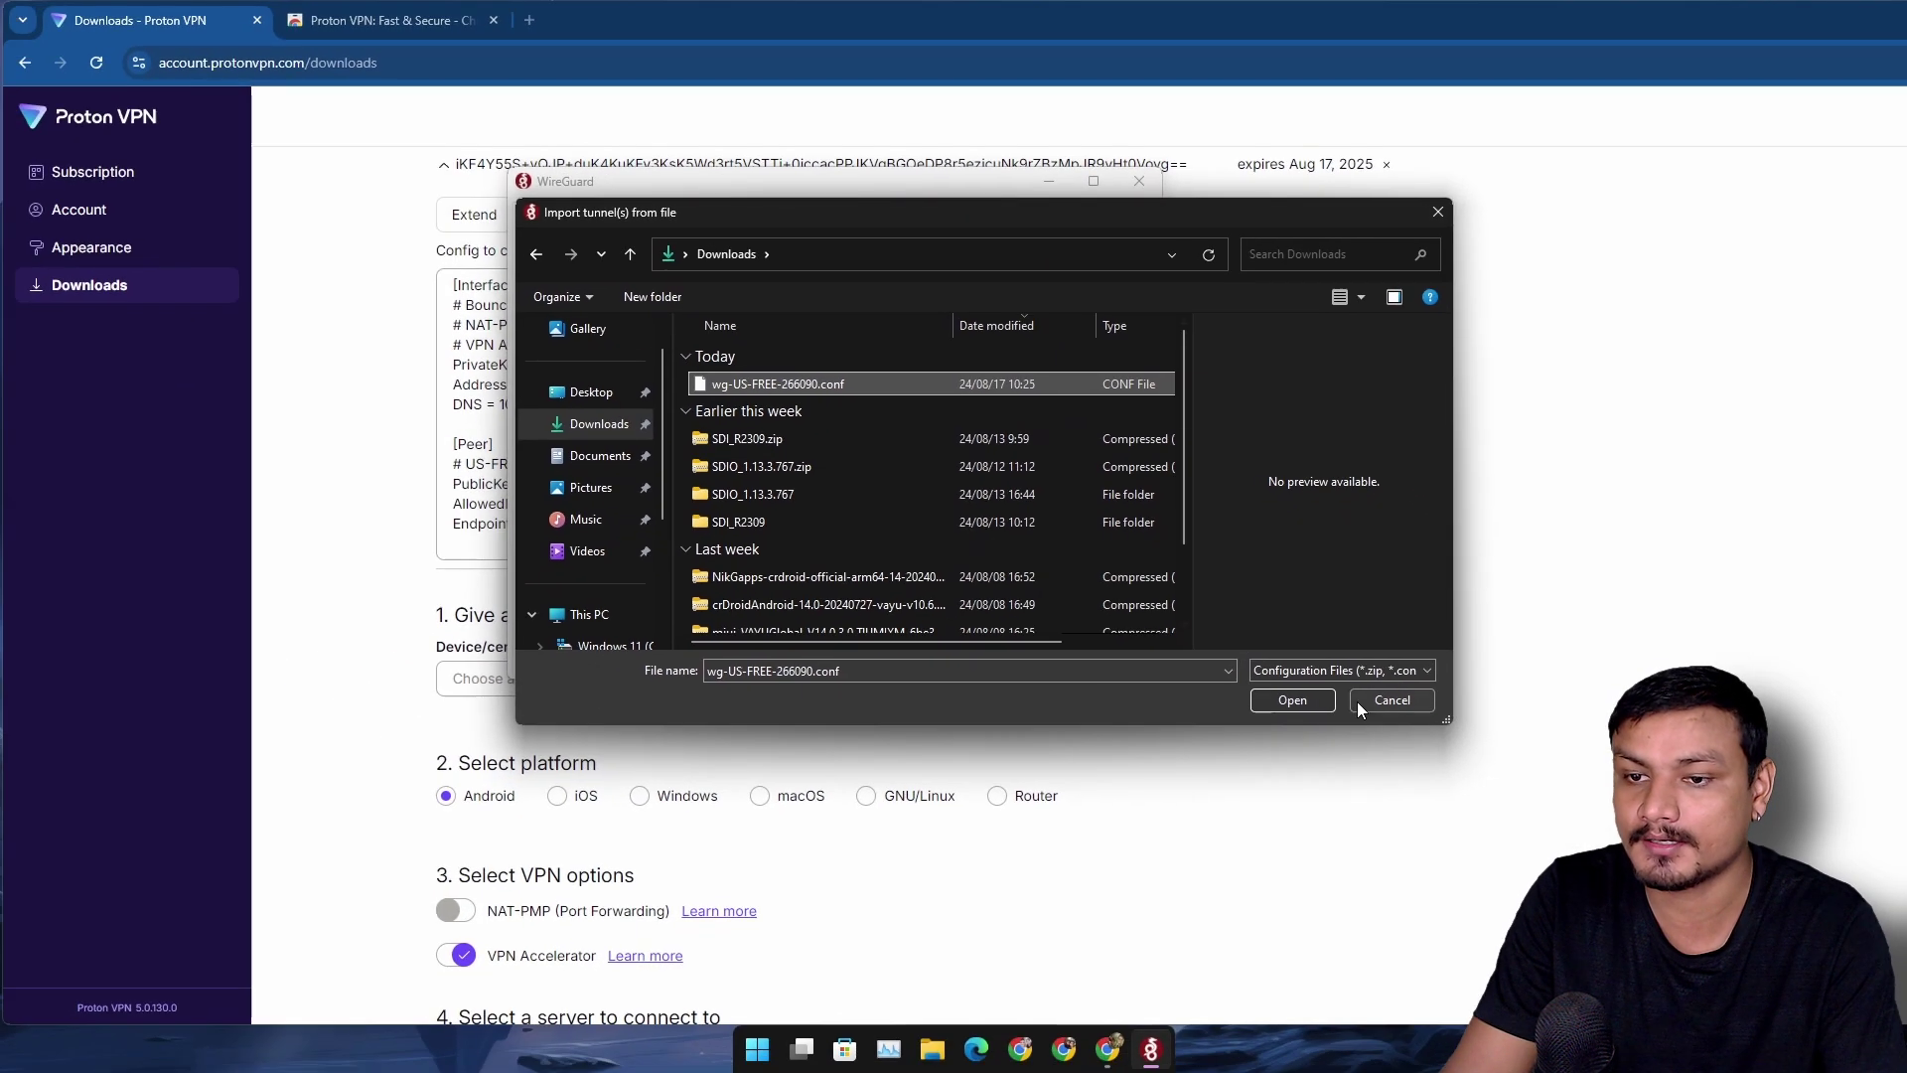
left_click(1291, 697)
left_click(846, 359)
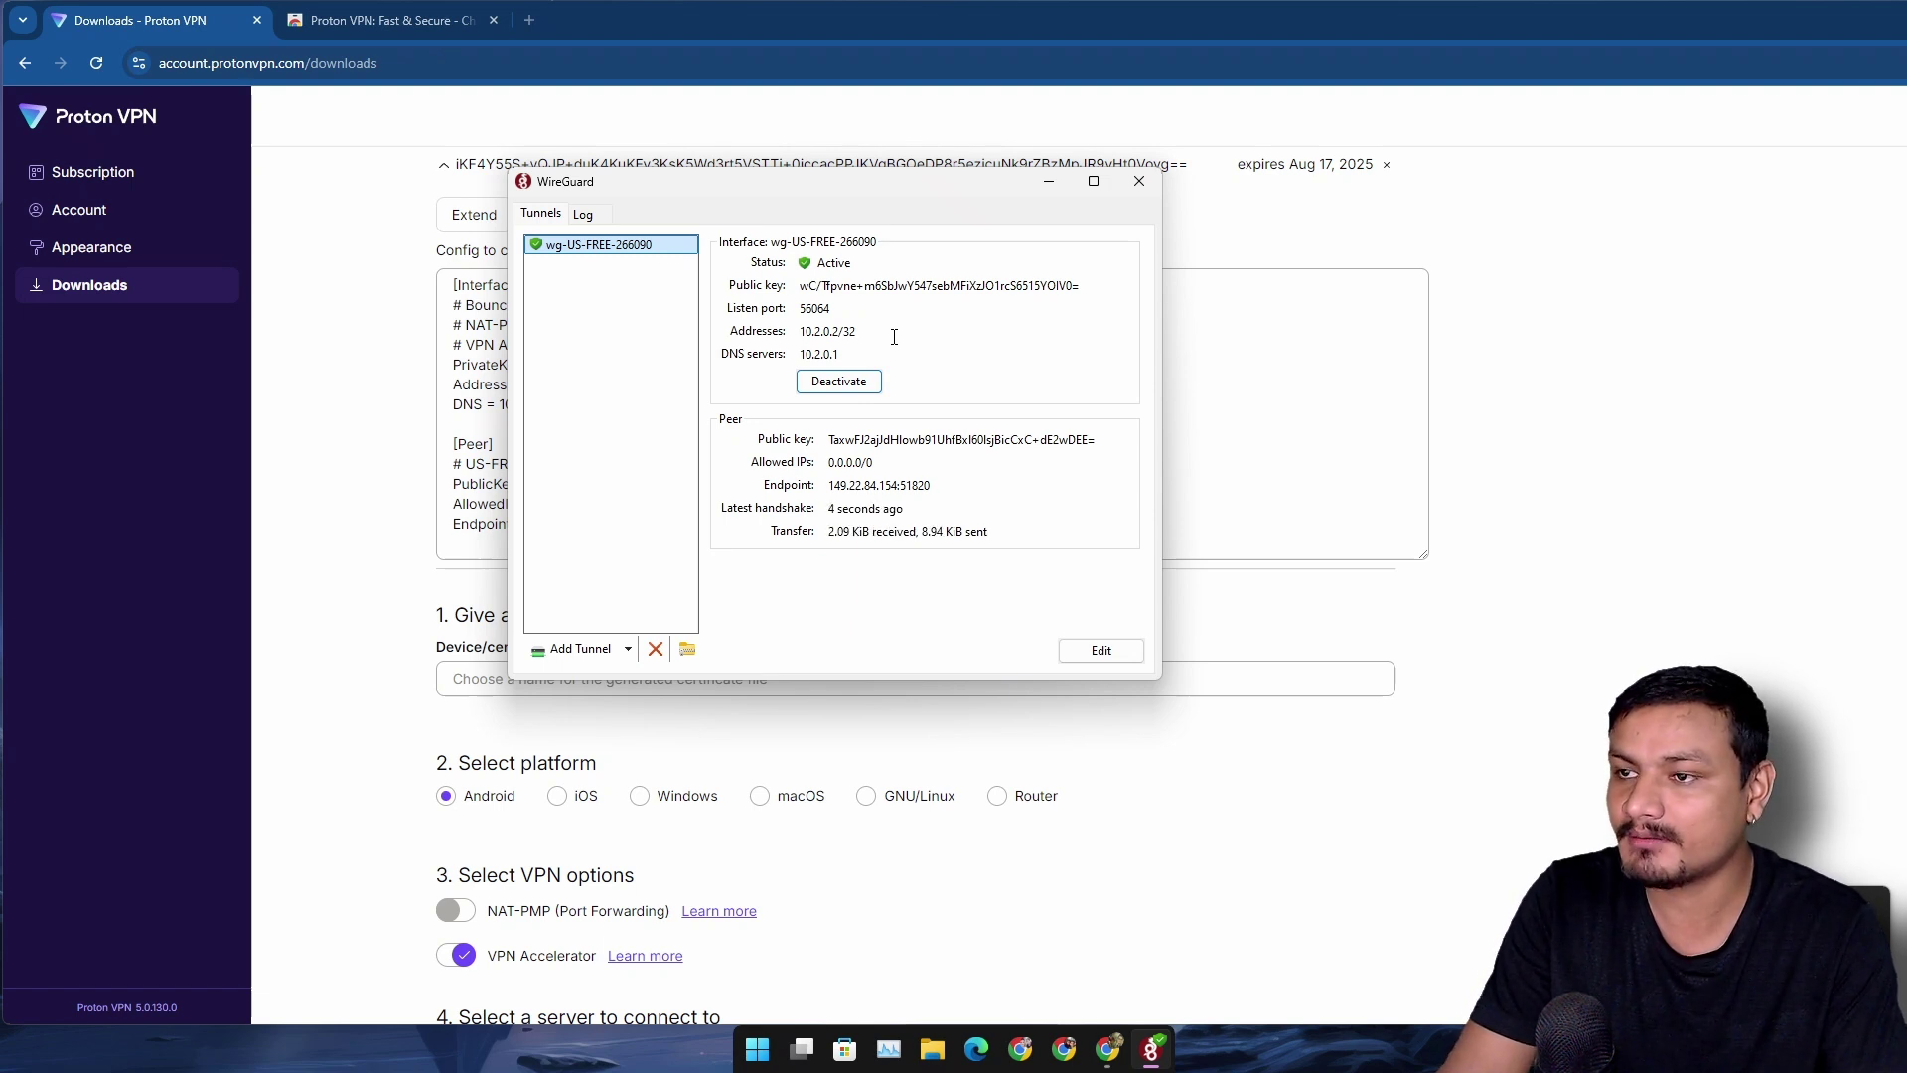
Step: Run the Fast.com speed test through the US tunnel and read the result
left_click(373, 470)
scroll(993, 596, "down", 15)
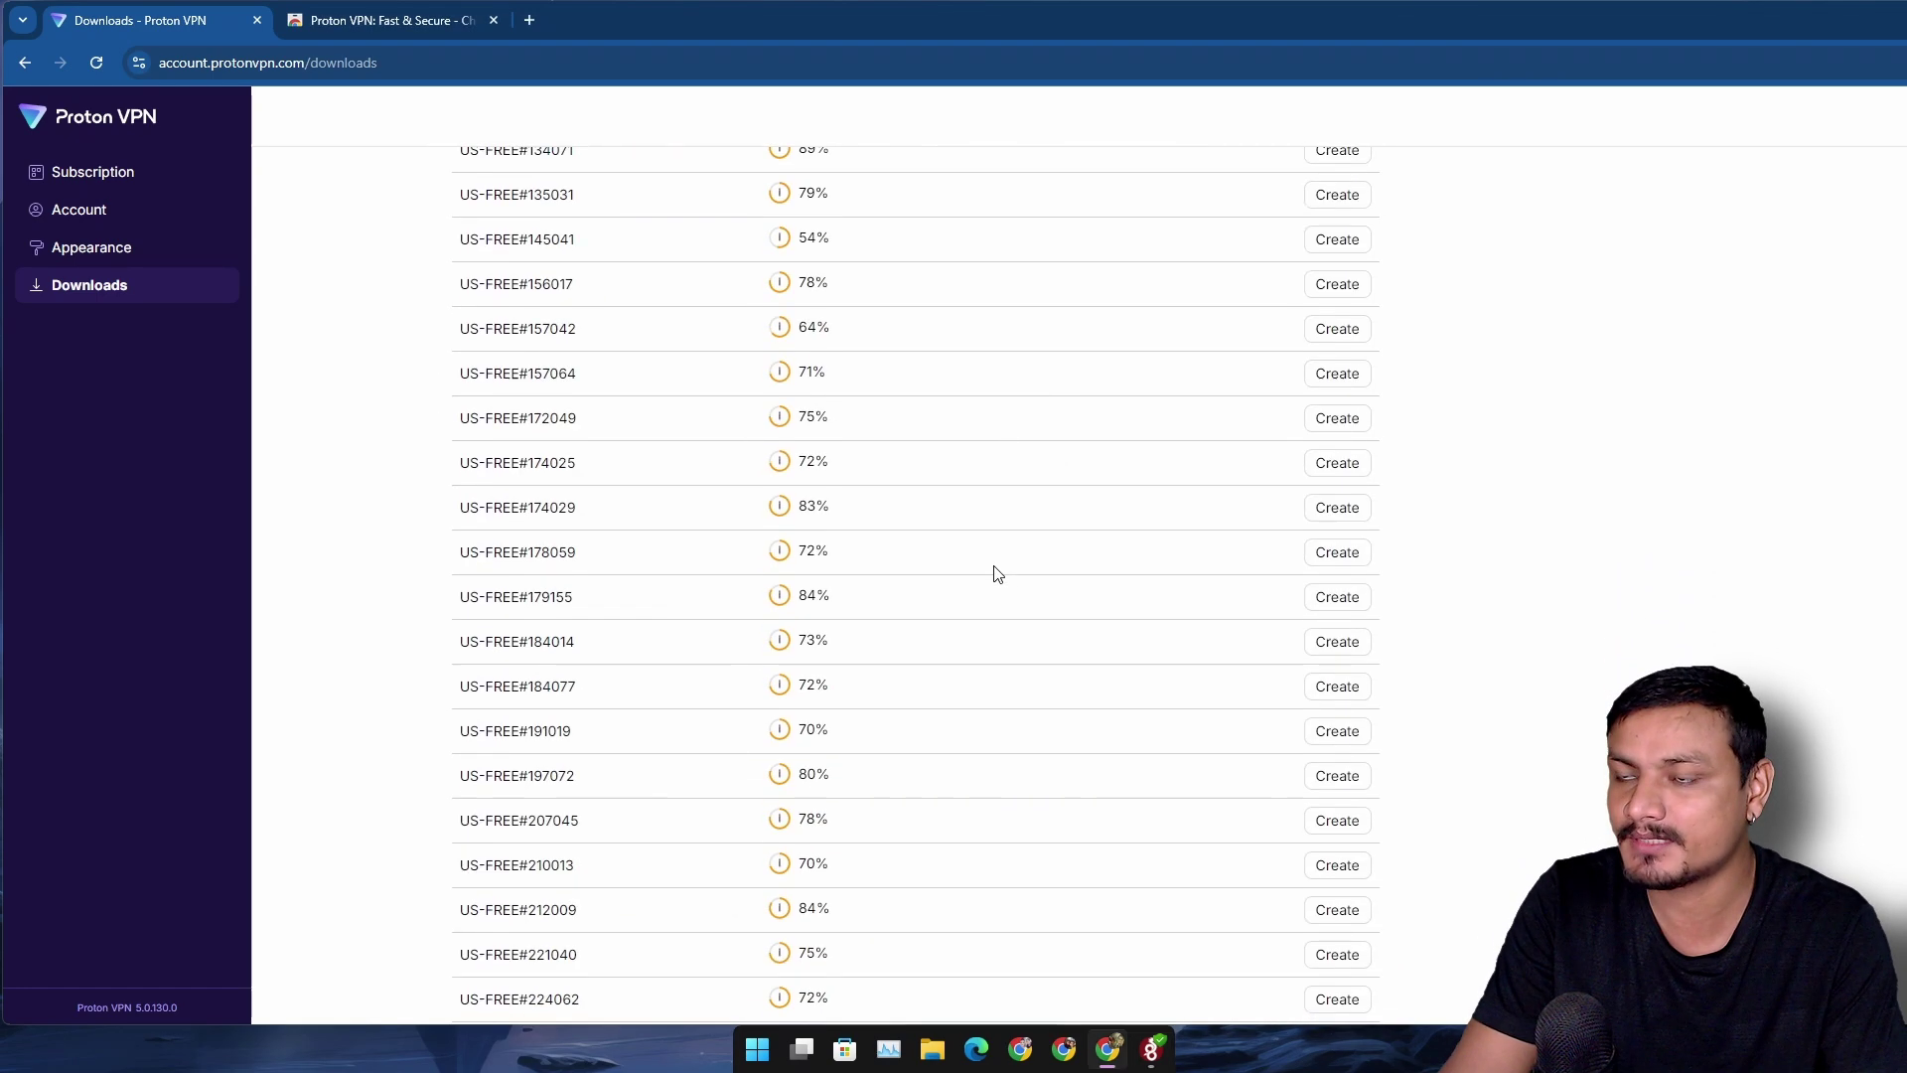
scroll(993, 566, "down", 10)
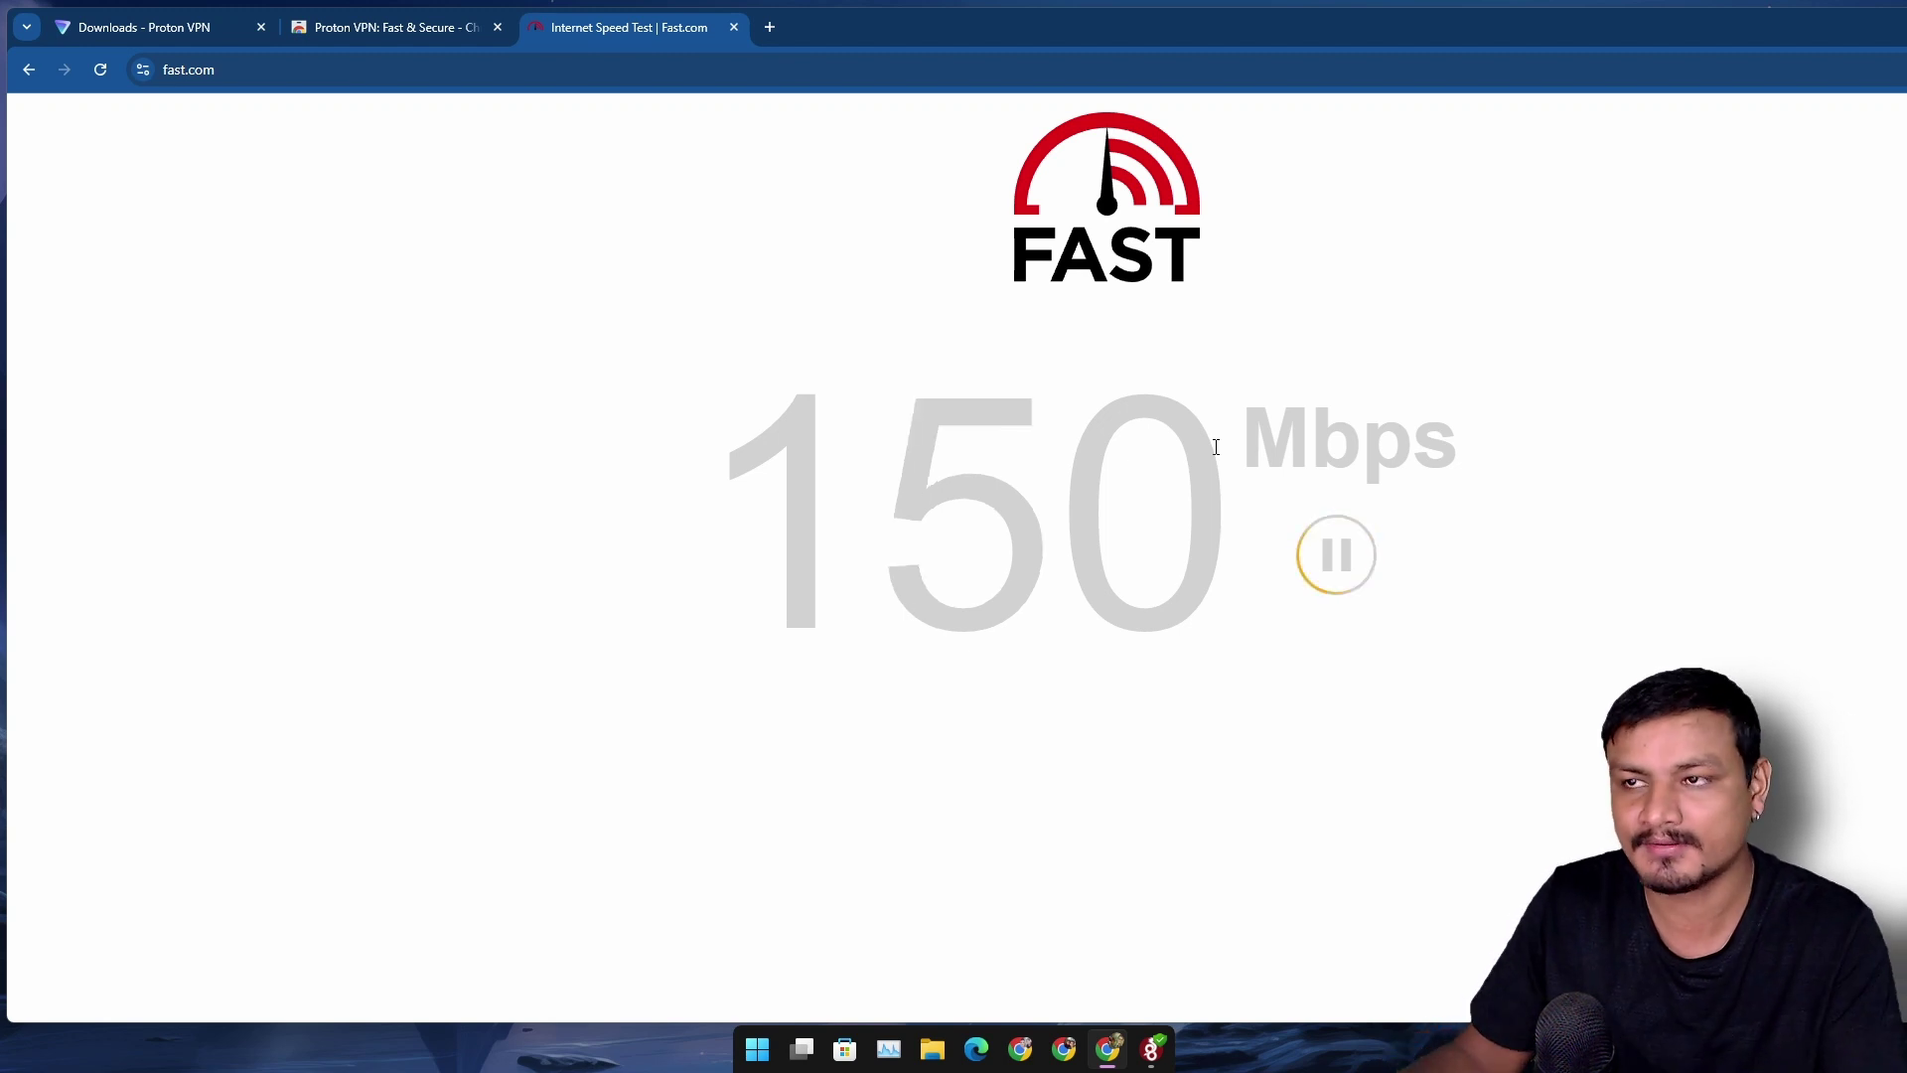
left_click_drag(725, 496, 1190, 492)
left_click(1179, 490)
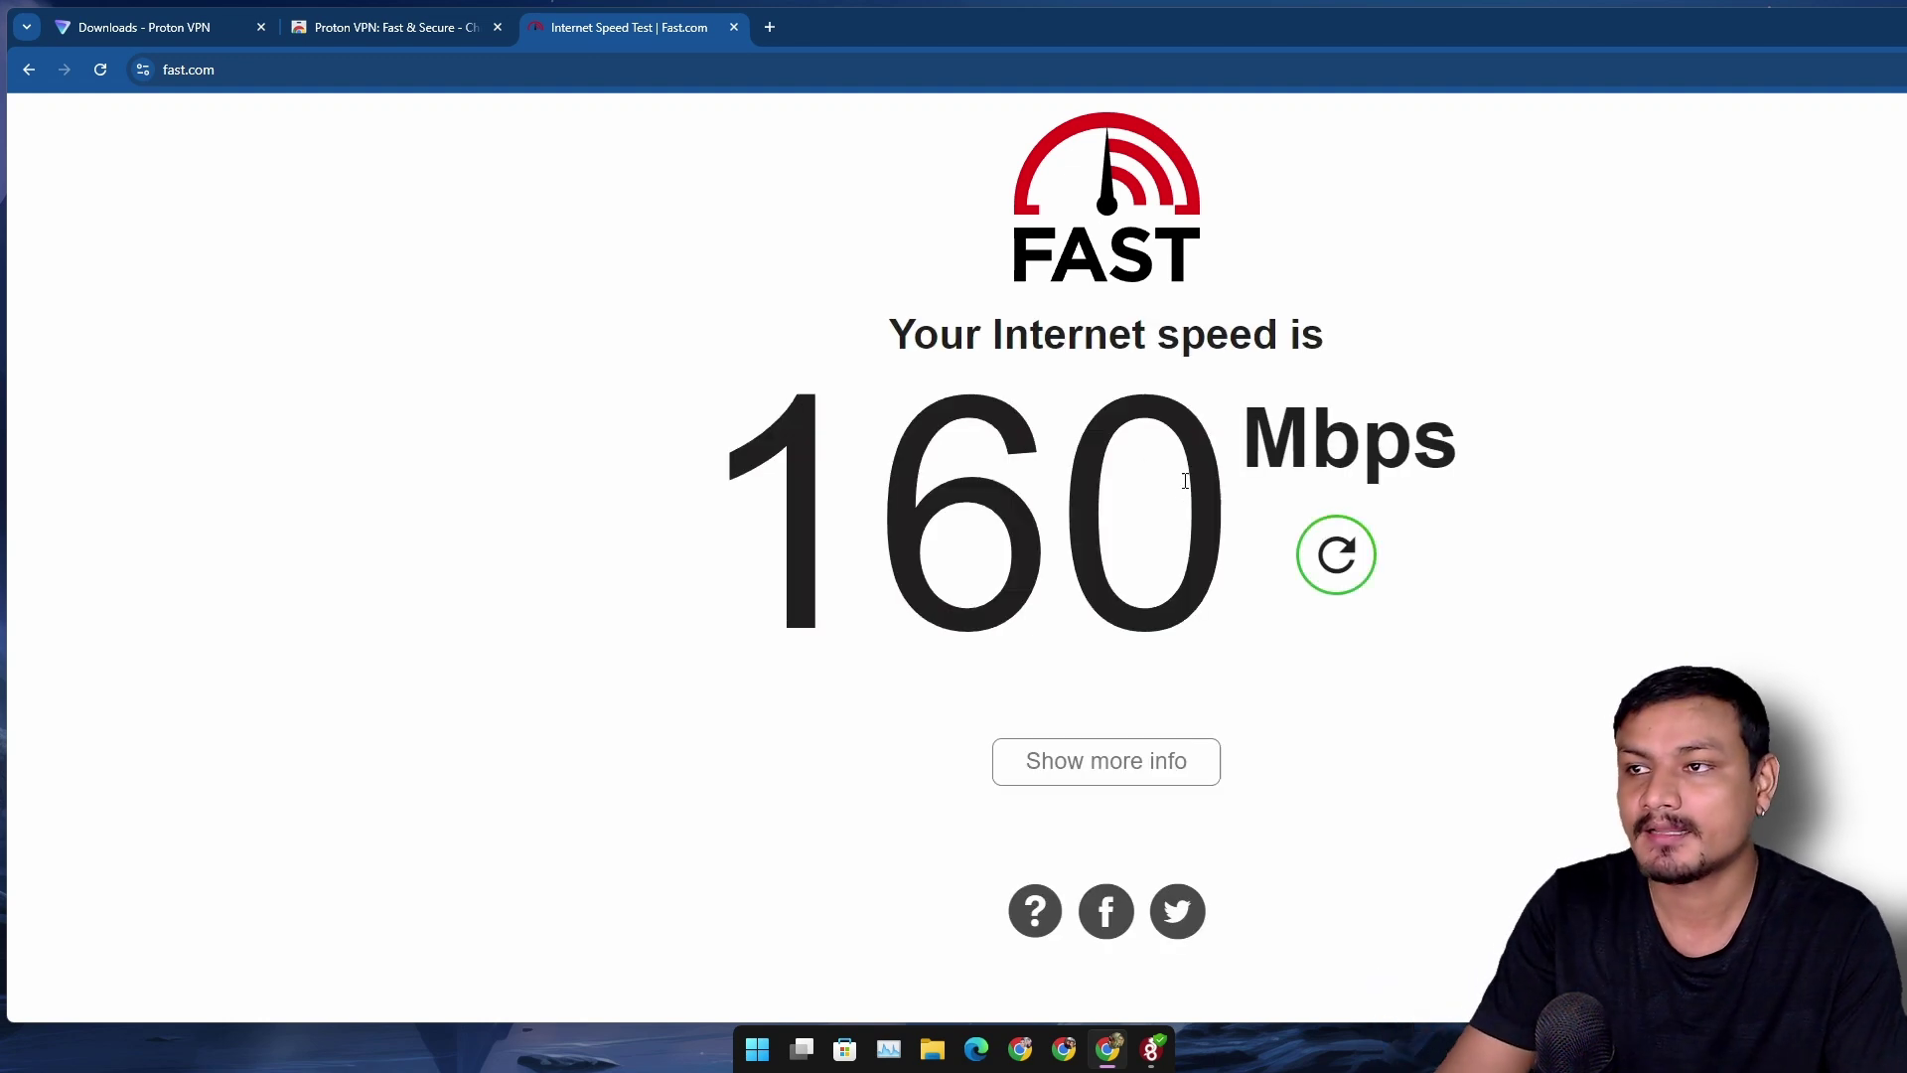
Step: Check the WireGuard tunnel, confirm the 160 Mbps reading, and go back to the Proton VPN store page
left_click(1152, 1045)
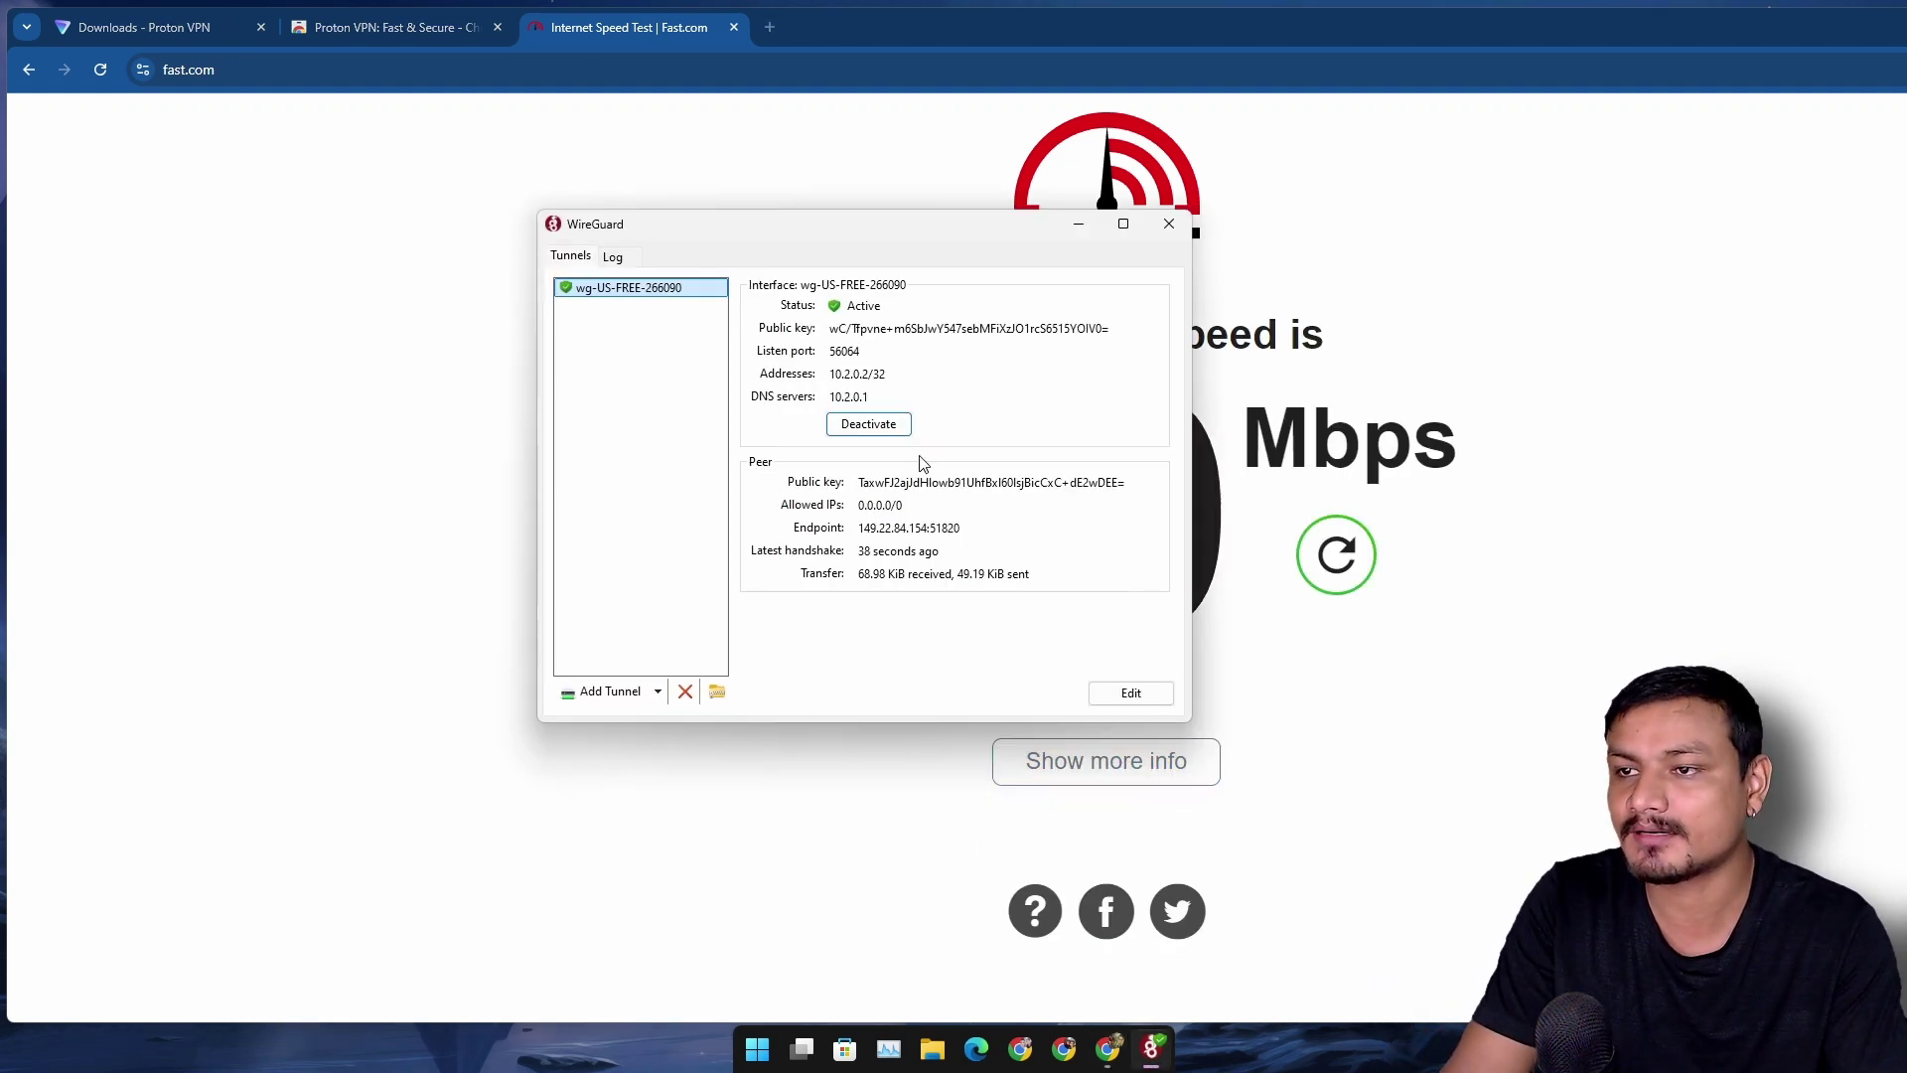
left_click(1175, 218)
left_click_drag(1232, 507, 757, 514)
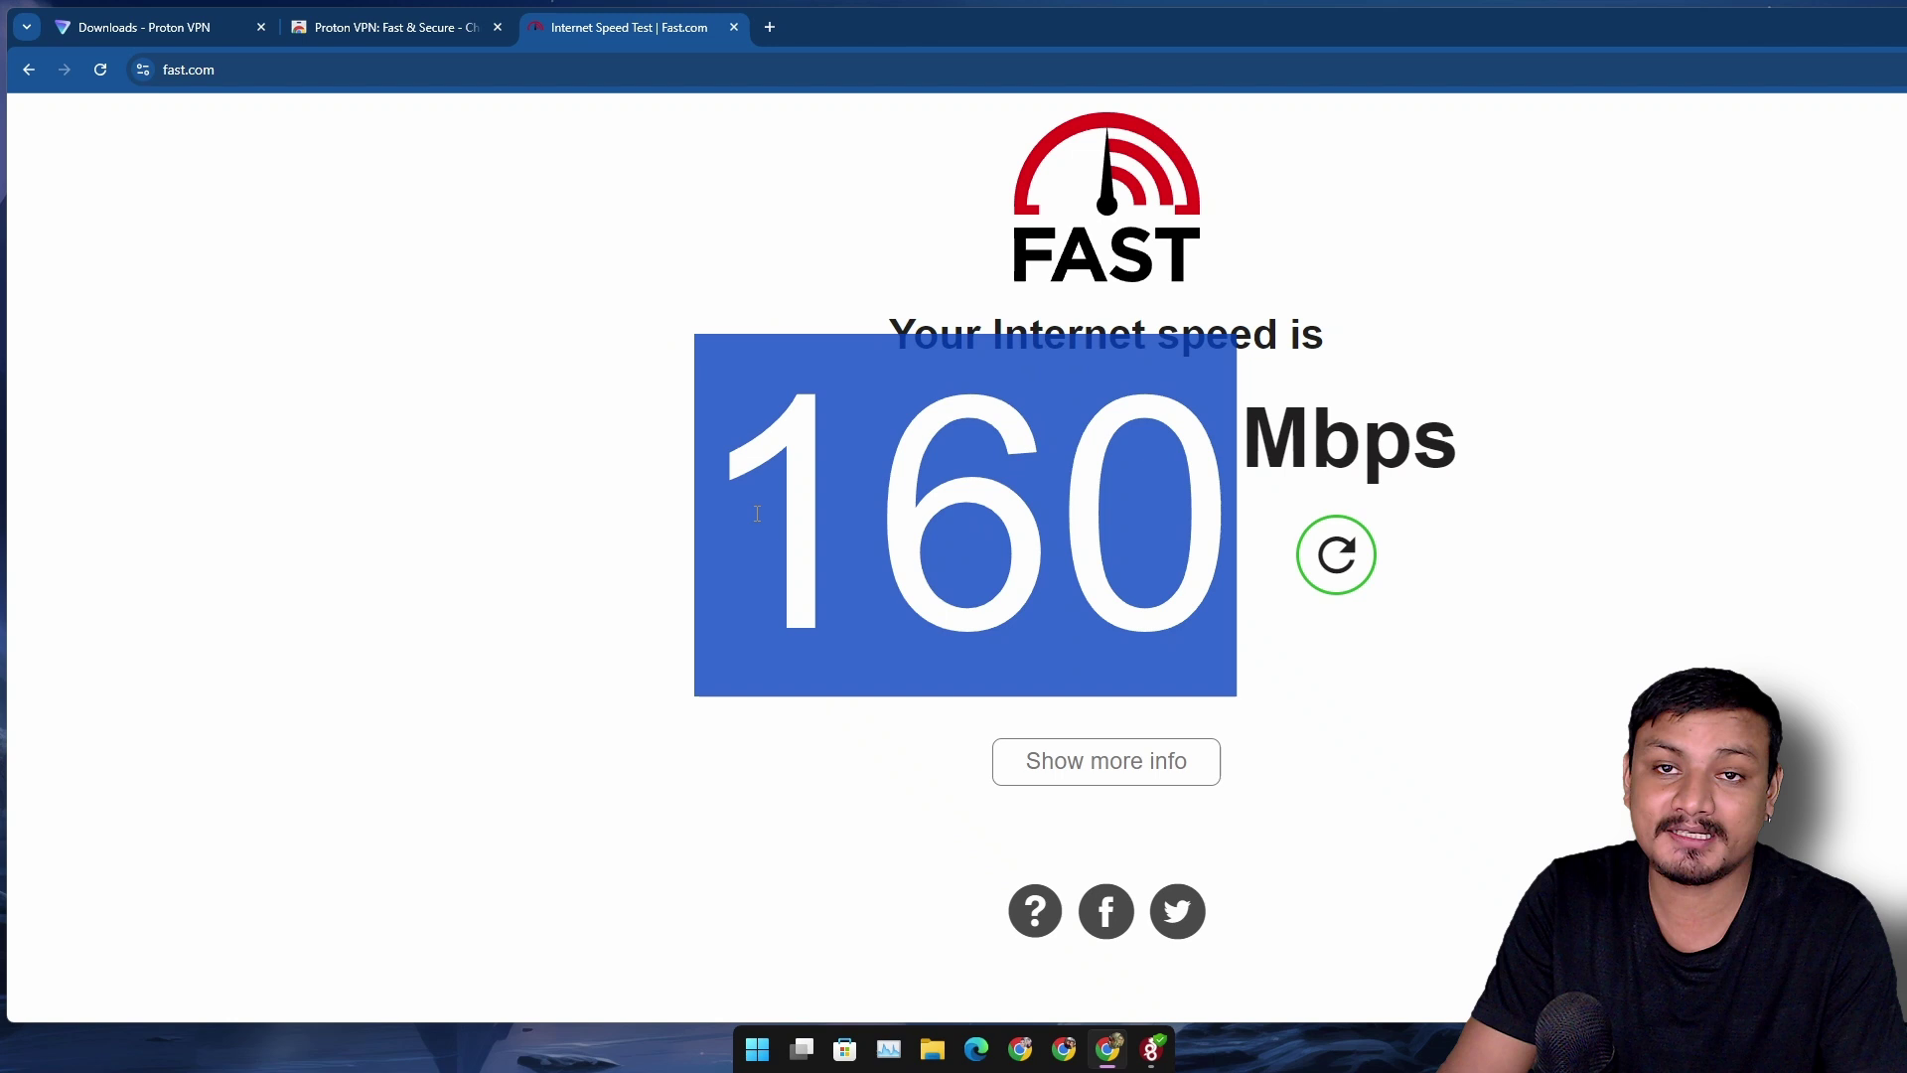
left_click(1134, 506)
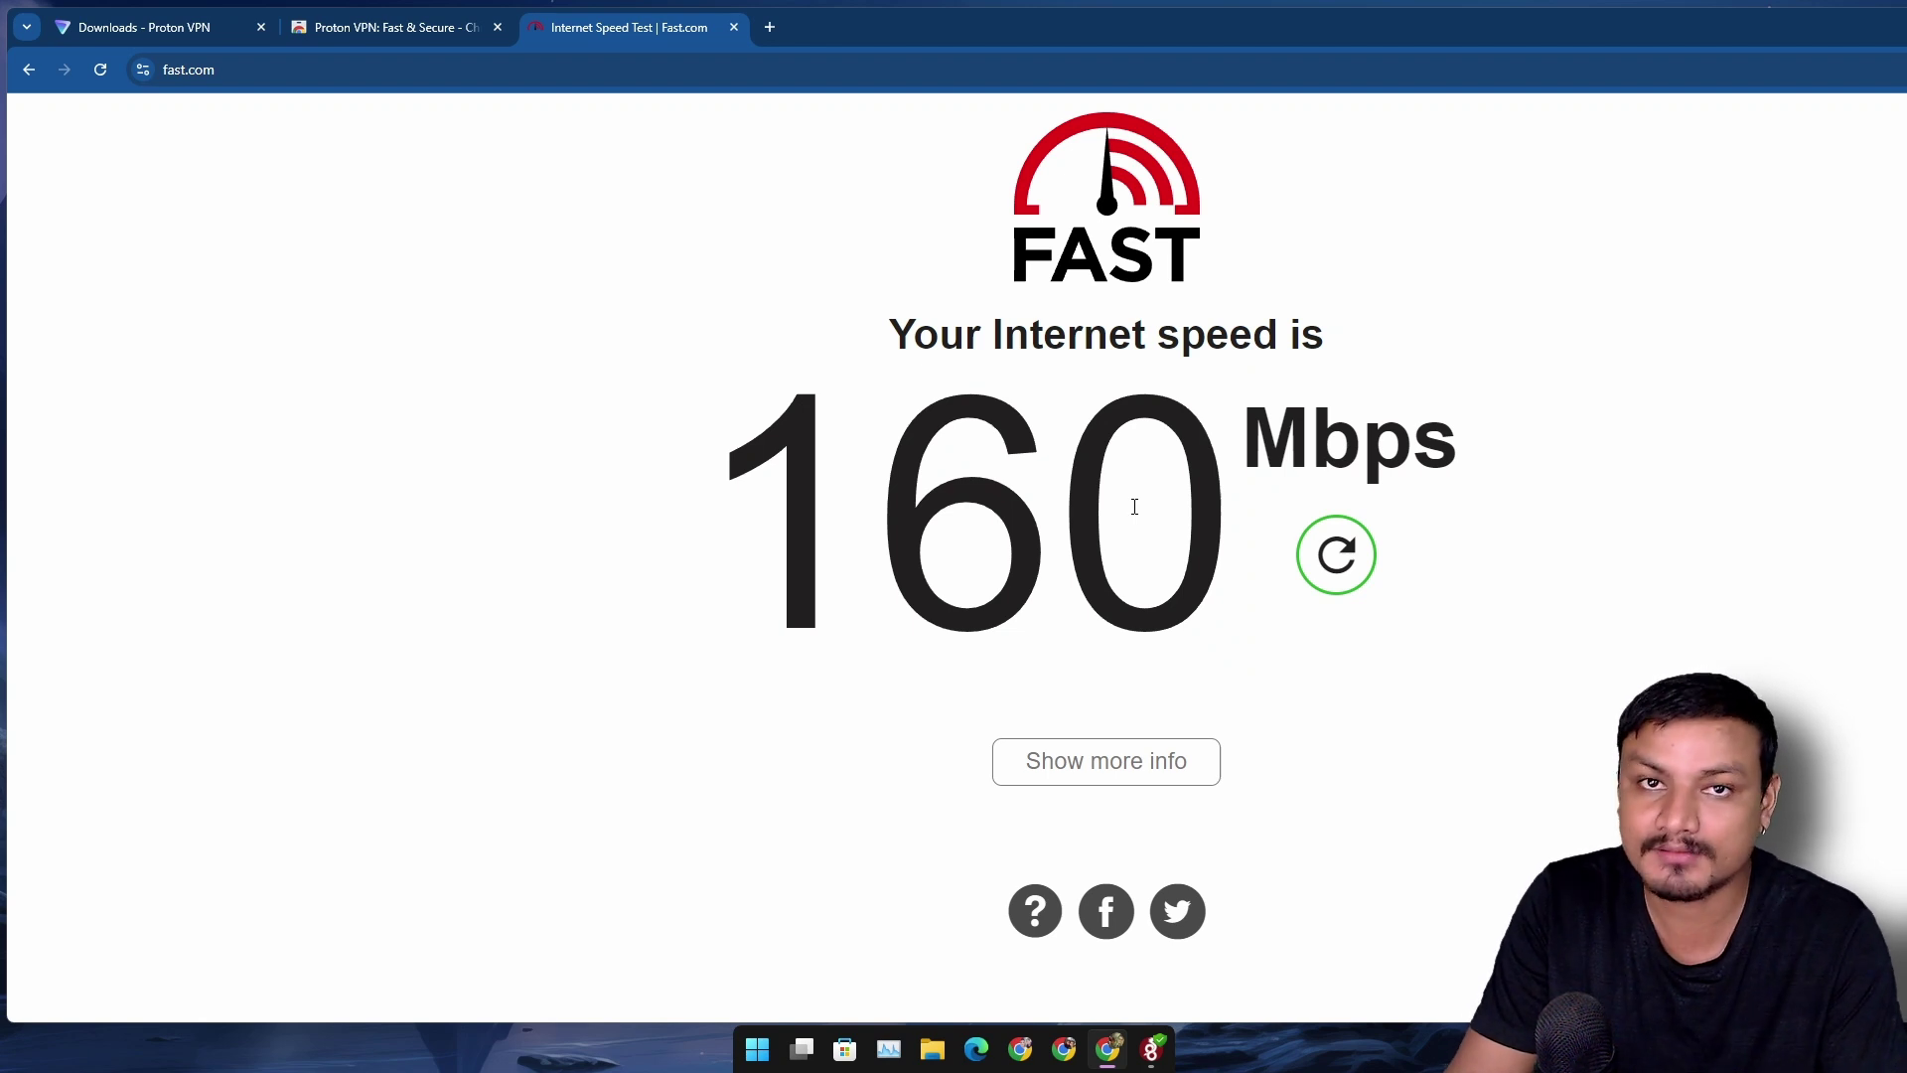
left_click(387, 30)
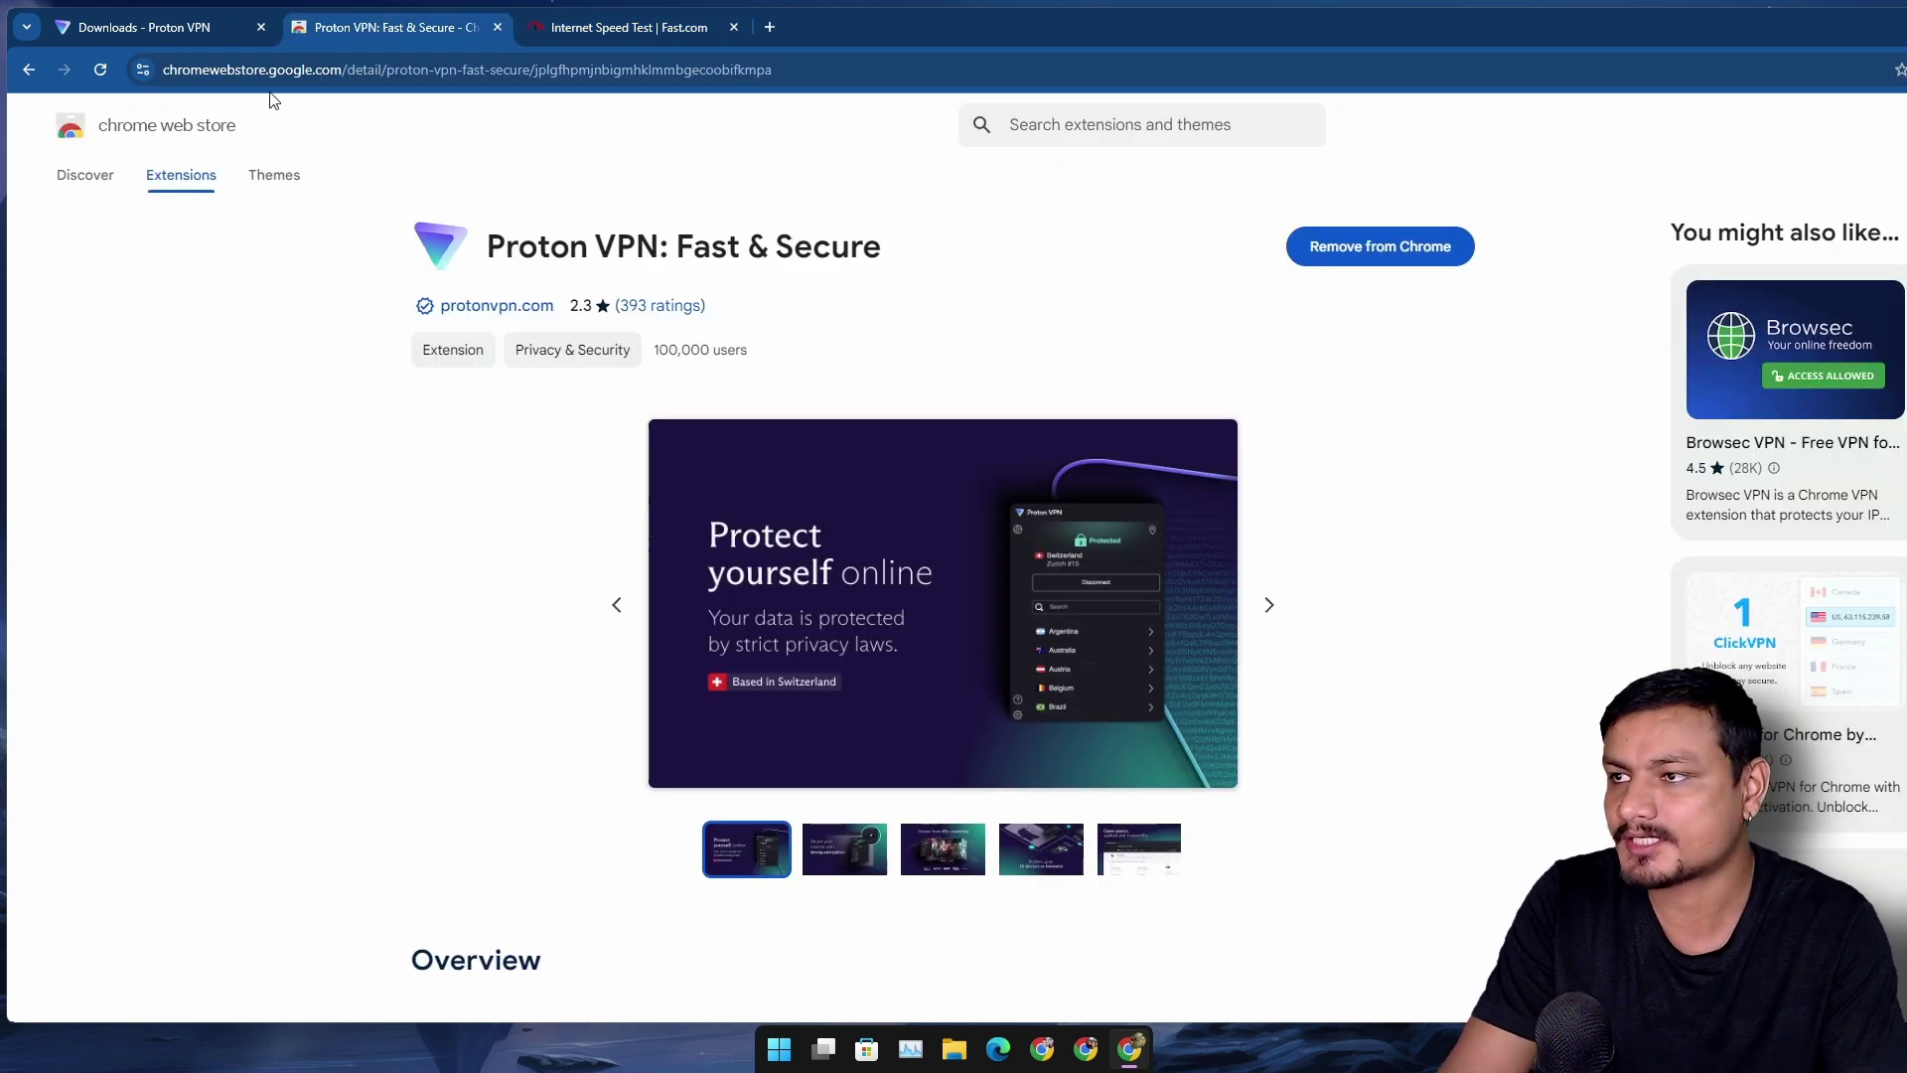
Step: Maximize Chrome, connect the Proton VPN extension to free Tokyo server JP-FREE#393021, then open its Settings
key("super+Up")
left_click(1688, 63)
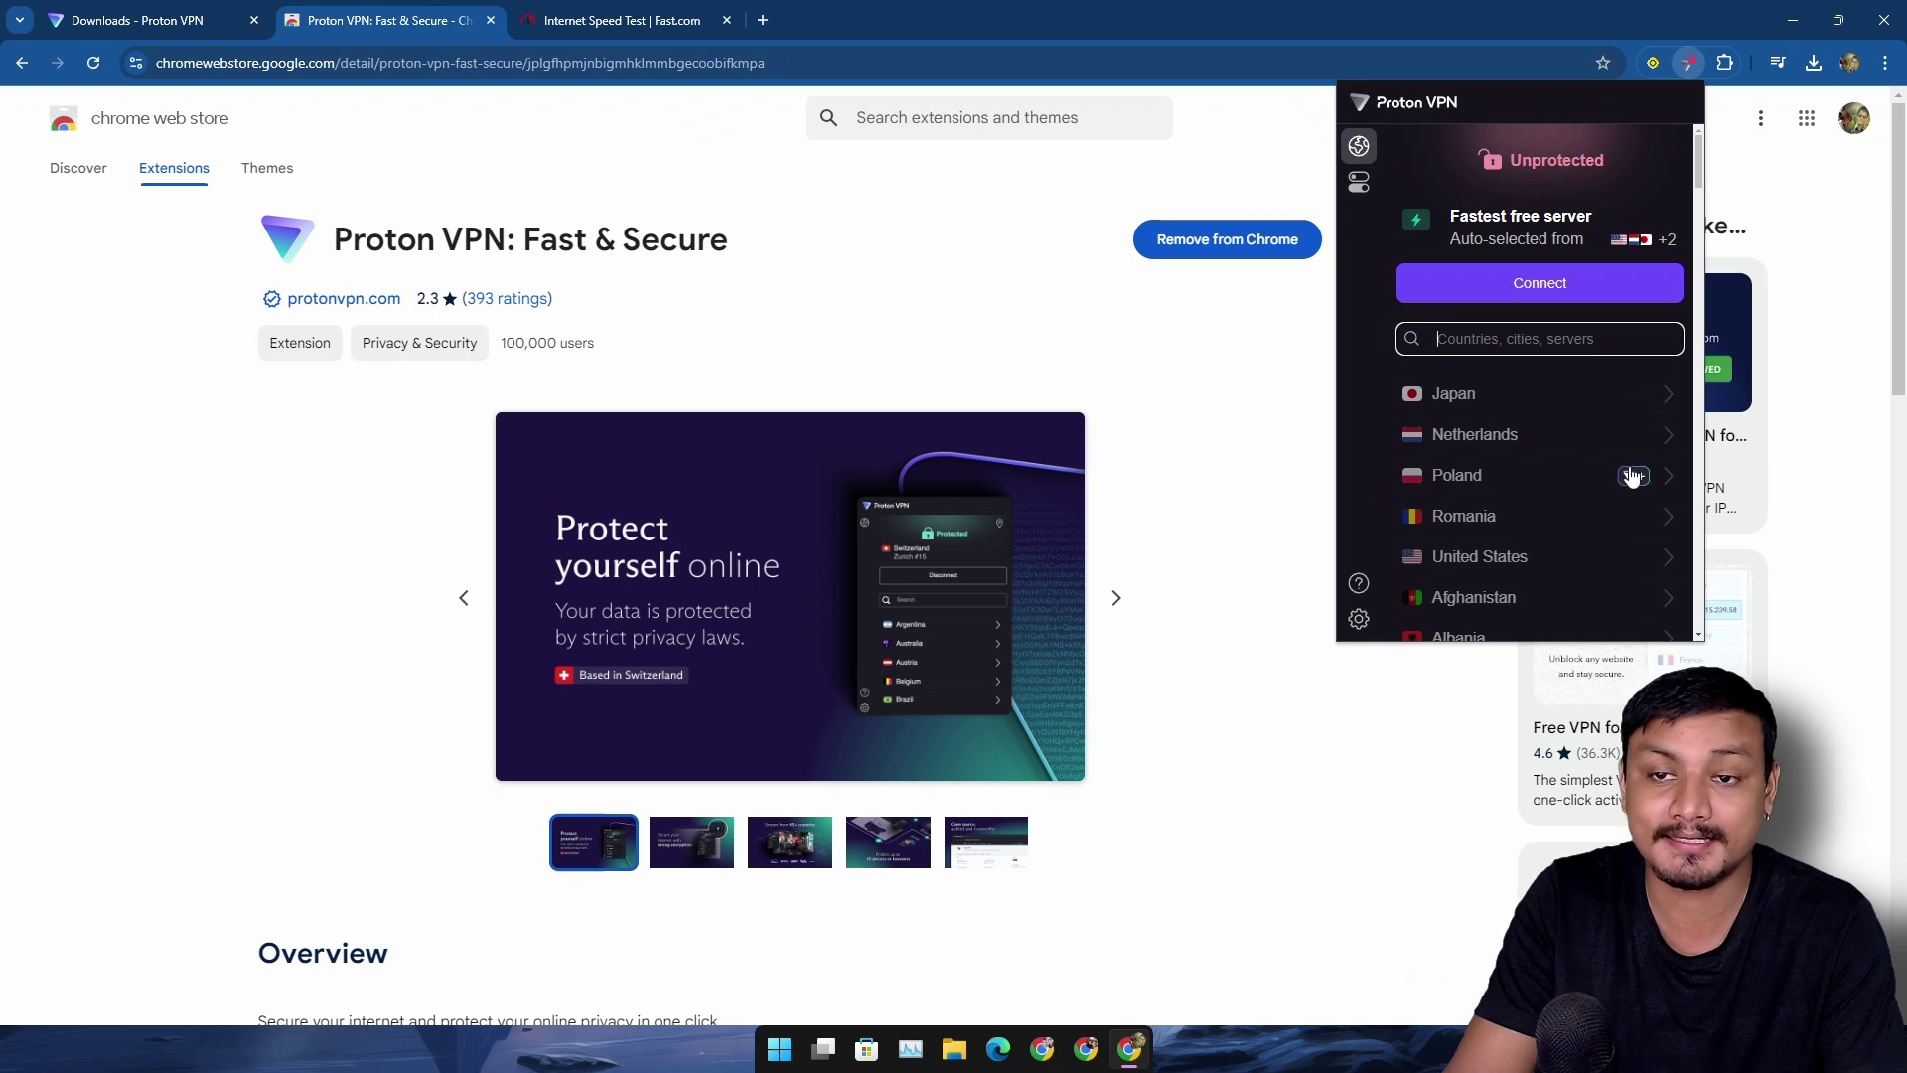
scroll(1628, 482, "down", 1)
scroll(1629, 484, "down", 2)
scroll(1624, 468, "up", 3)
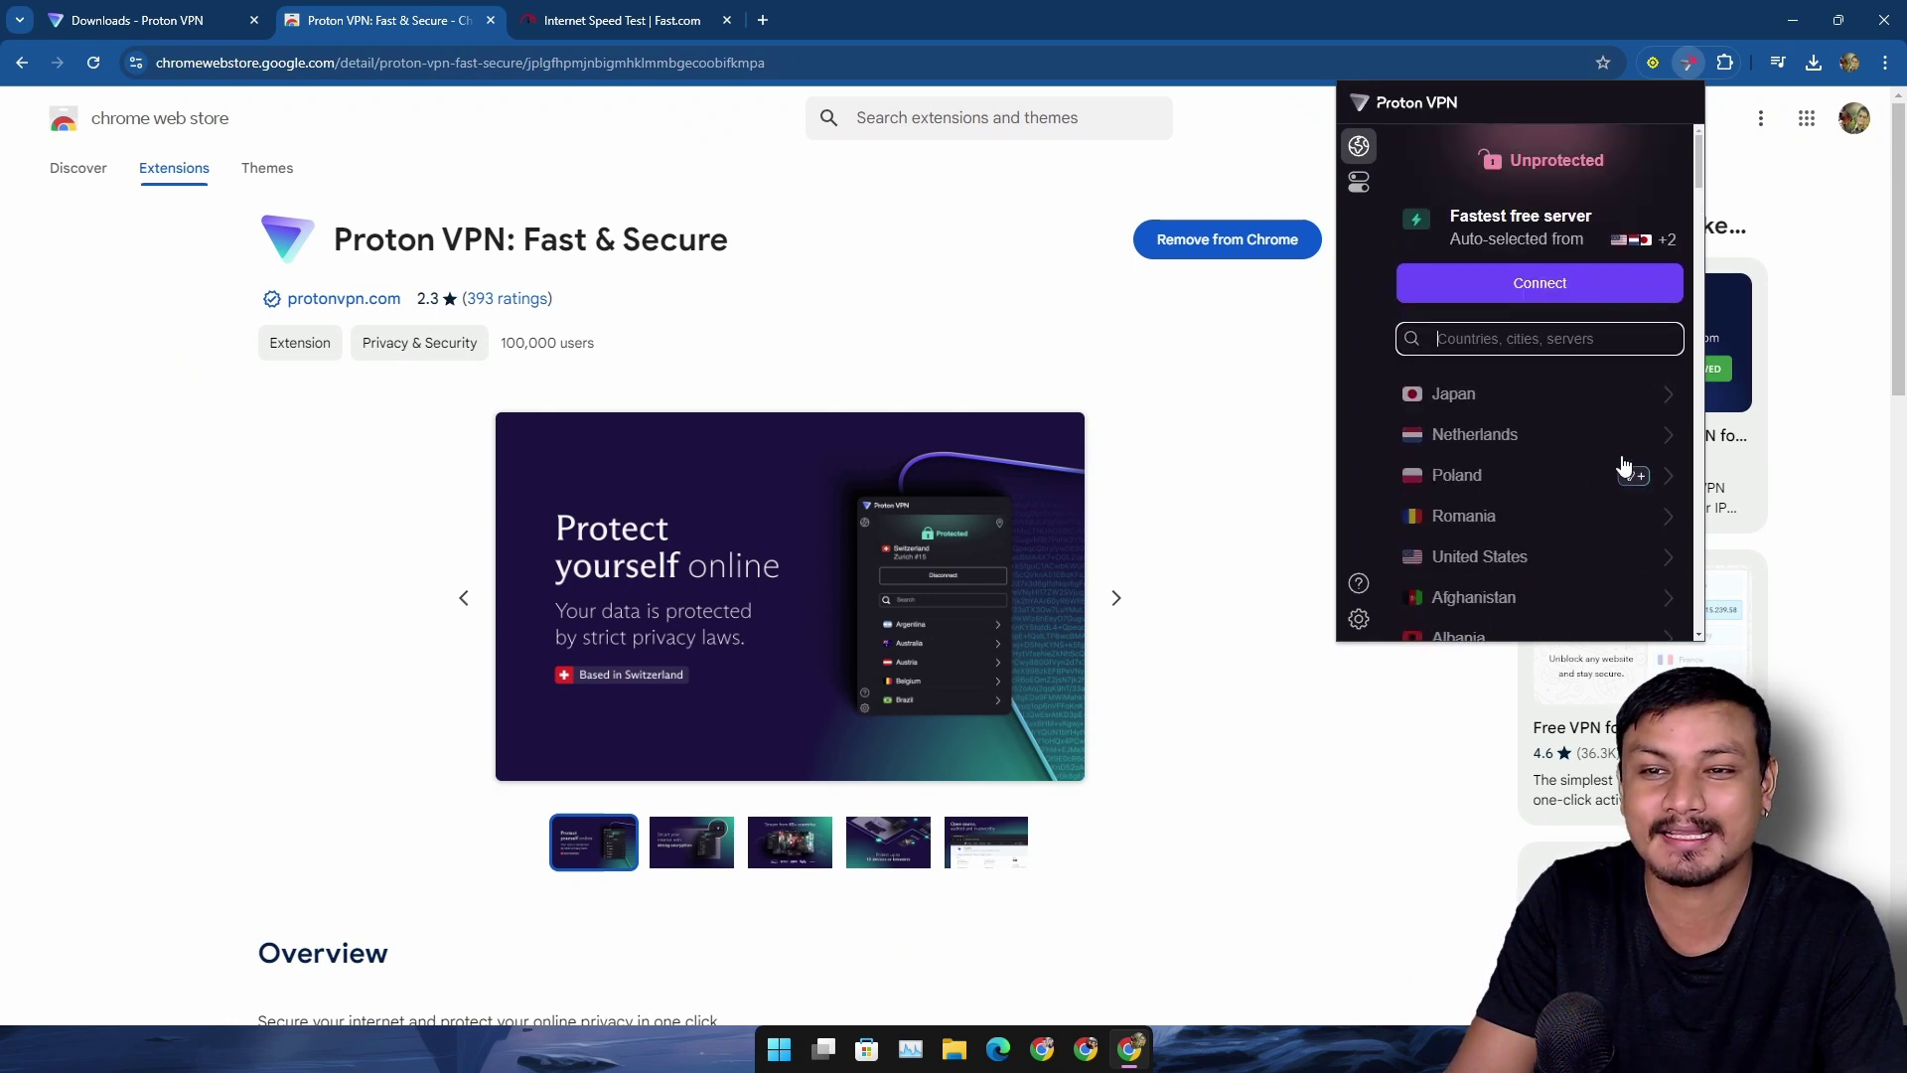
left_click(1529, 287)
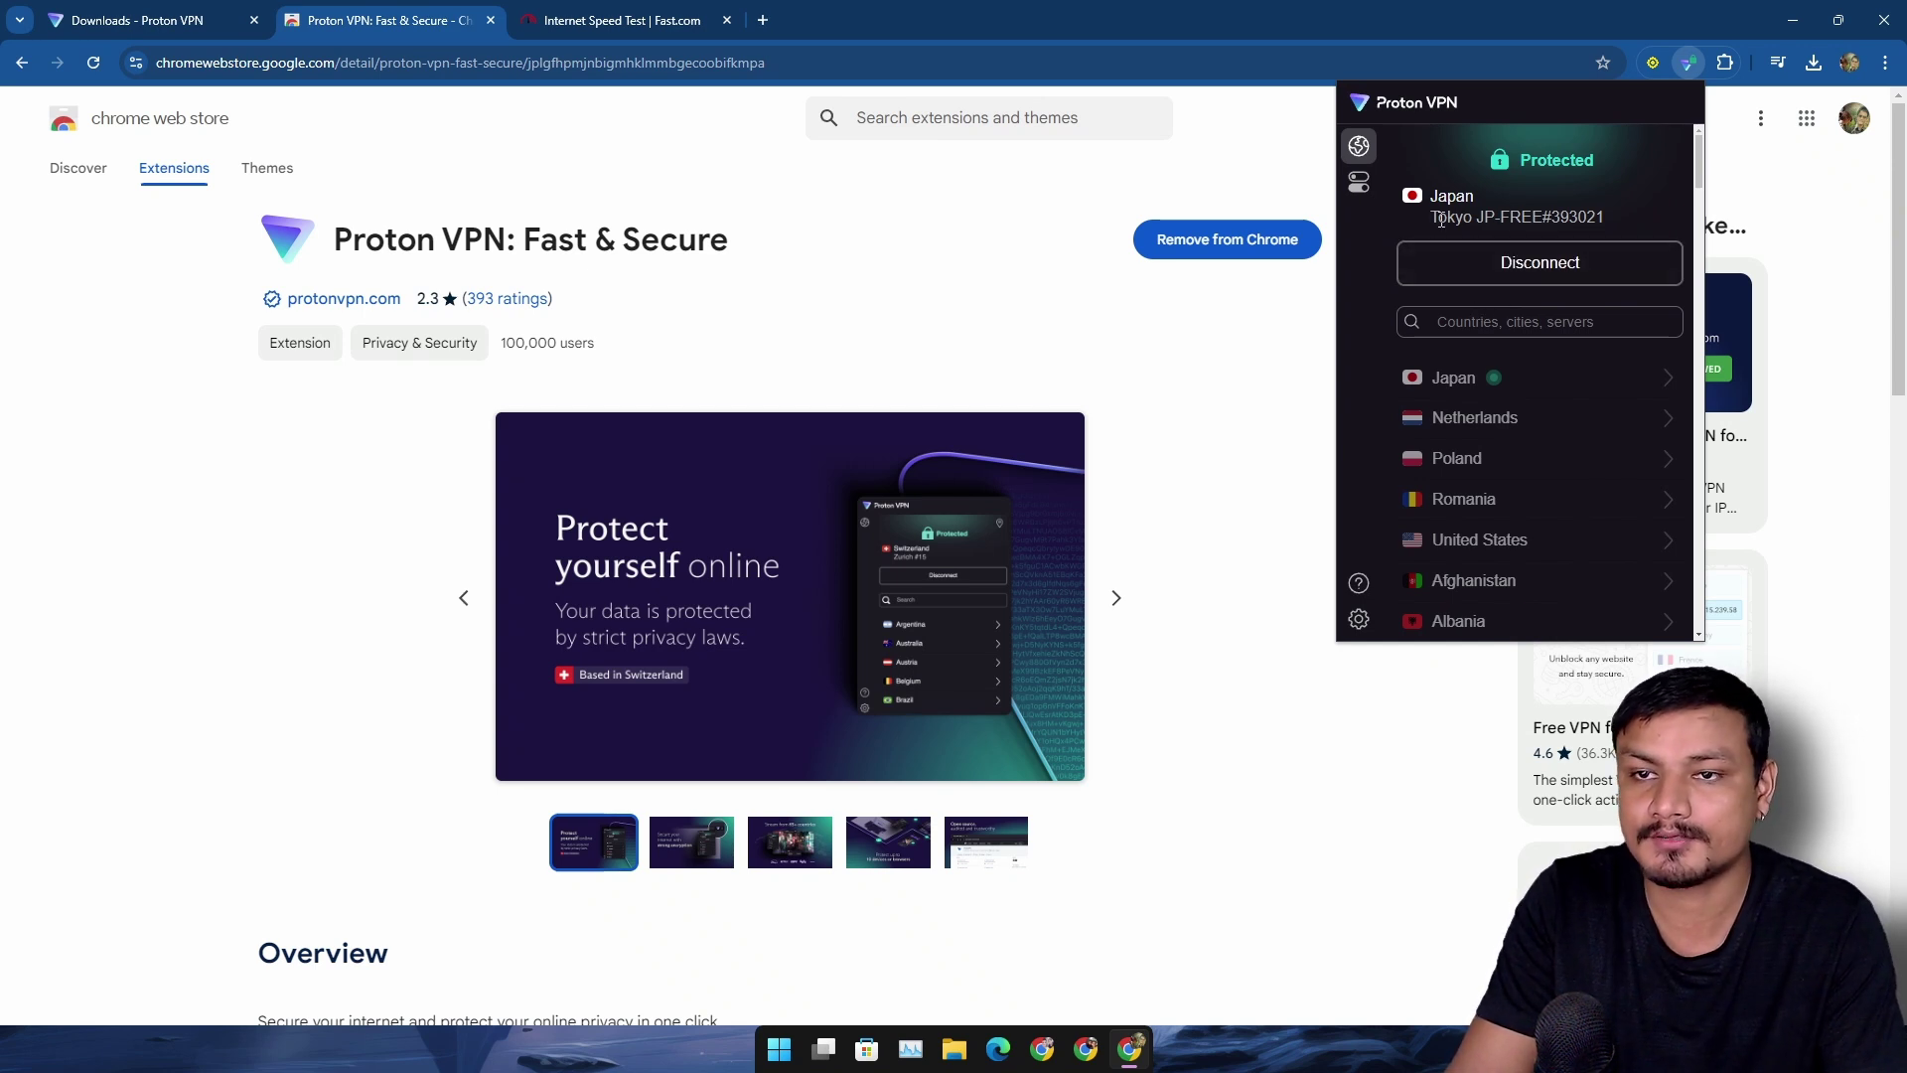
left_click(1359, 619)
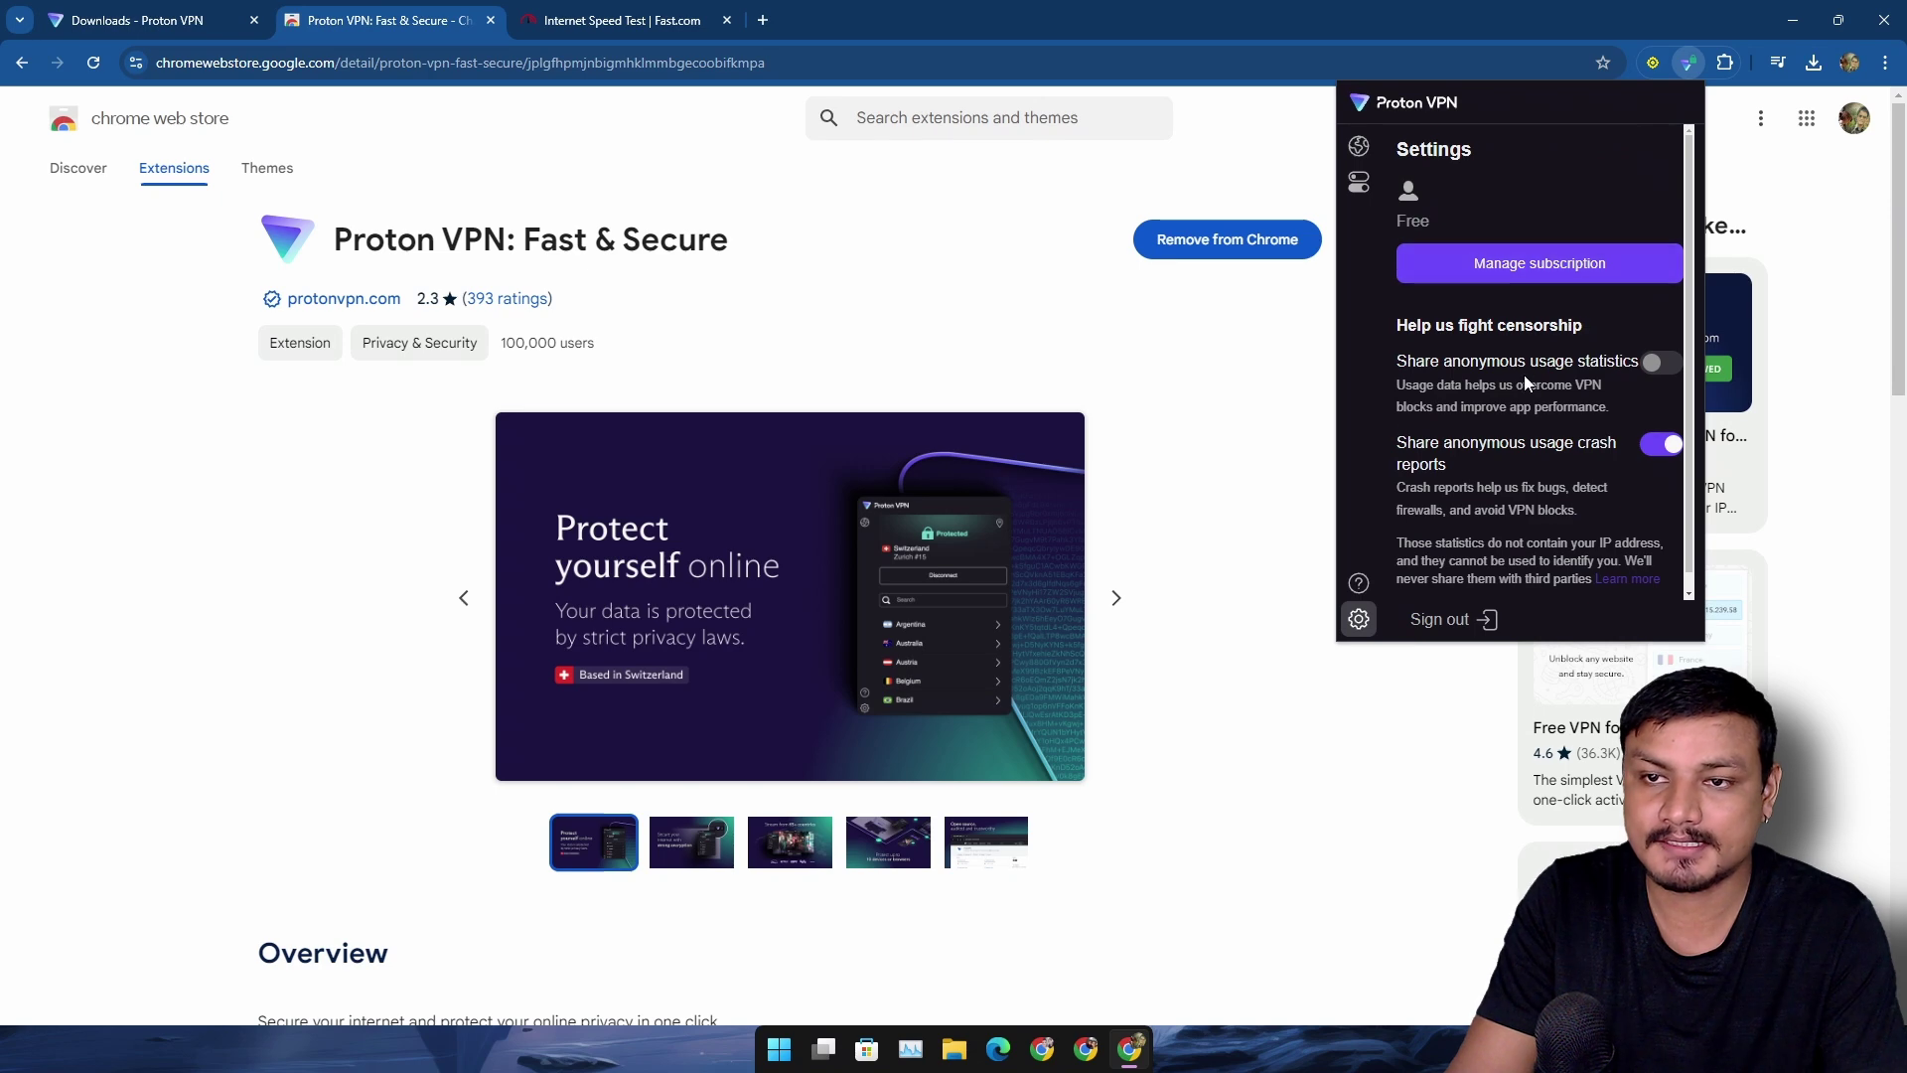
Step: Open the Proton VPN extension's VPN Features page
scroll(1525, 376, "down", 1)
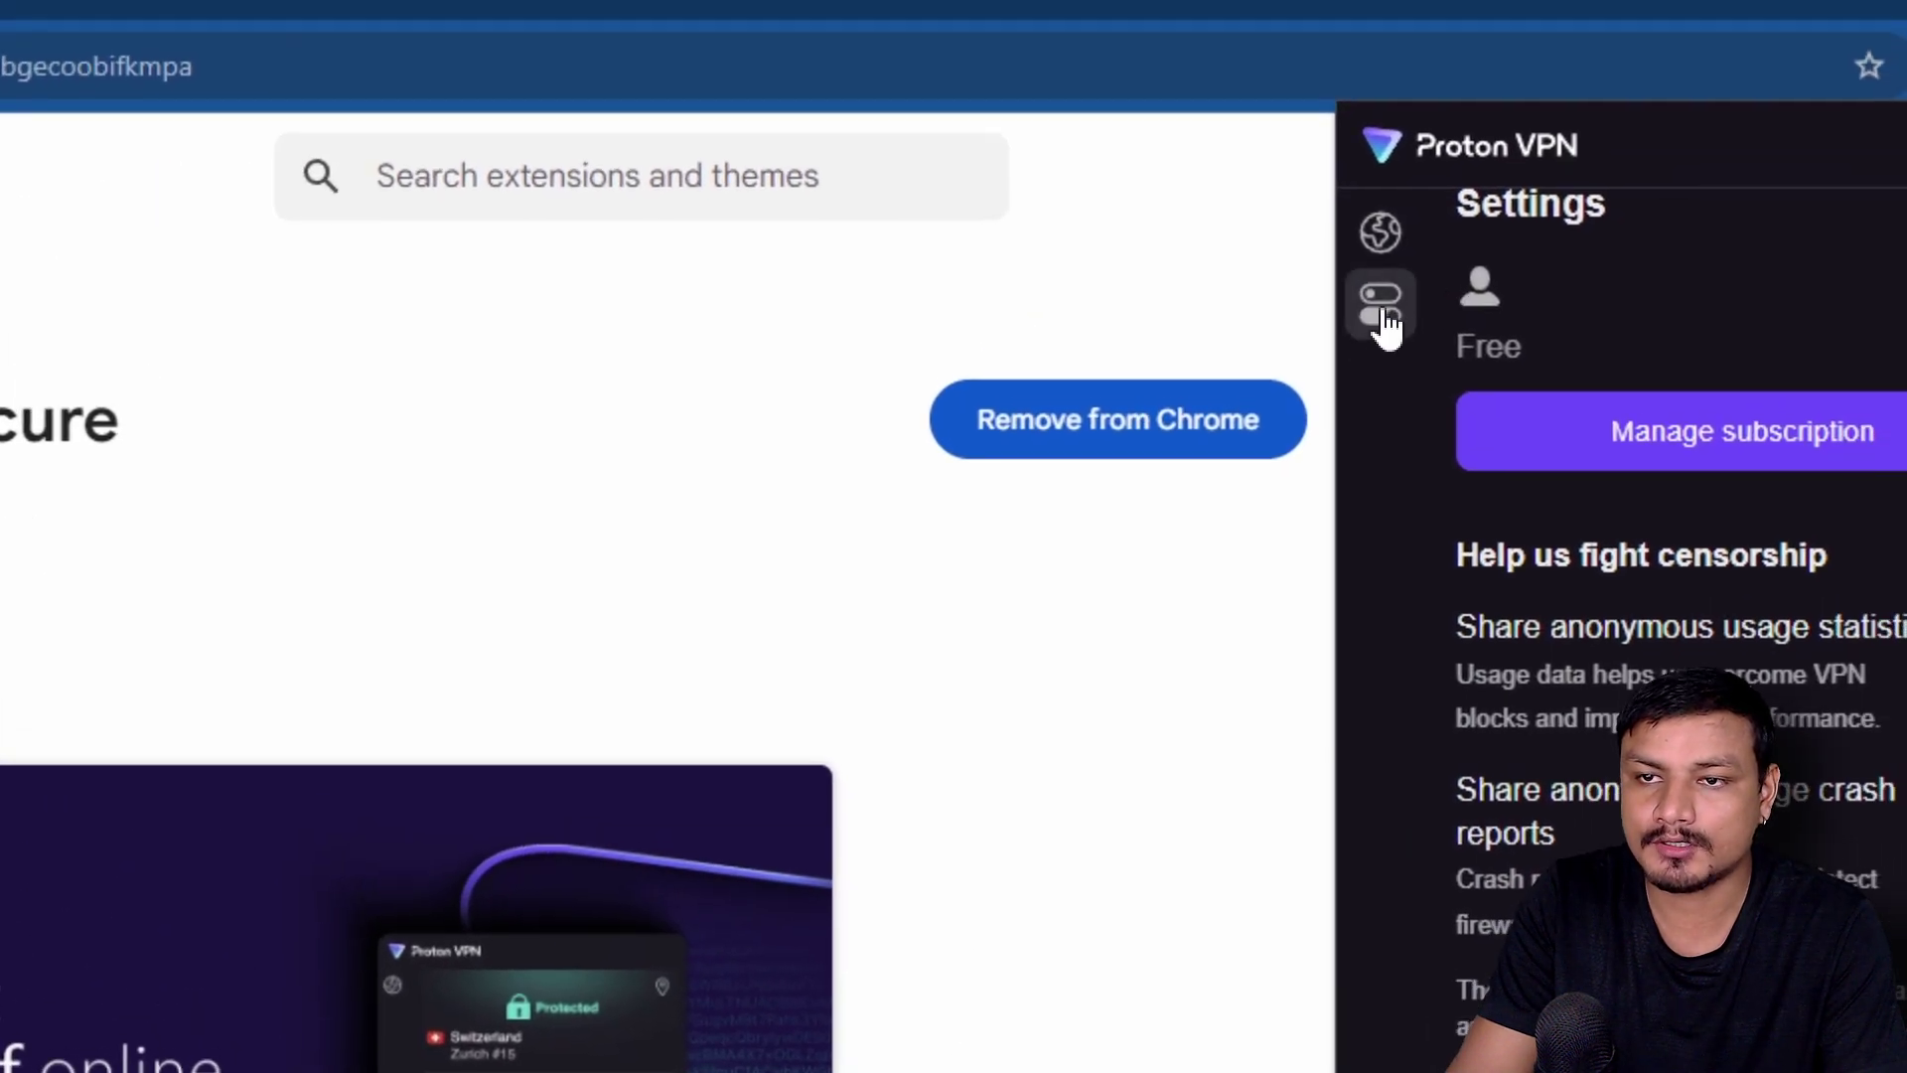
left_click(1479, 230)
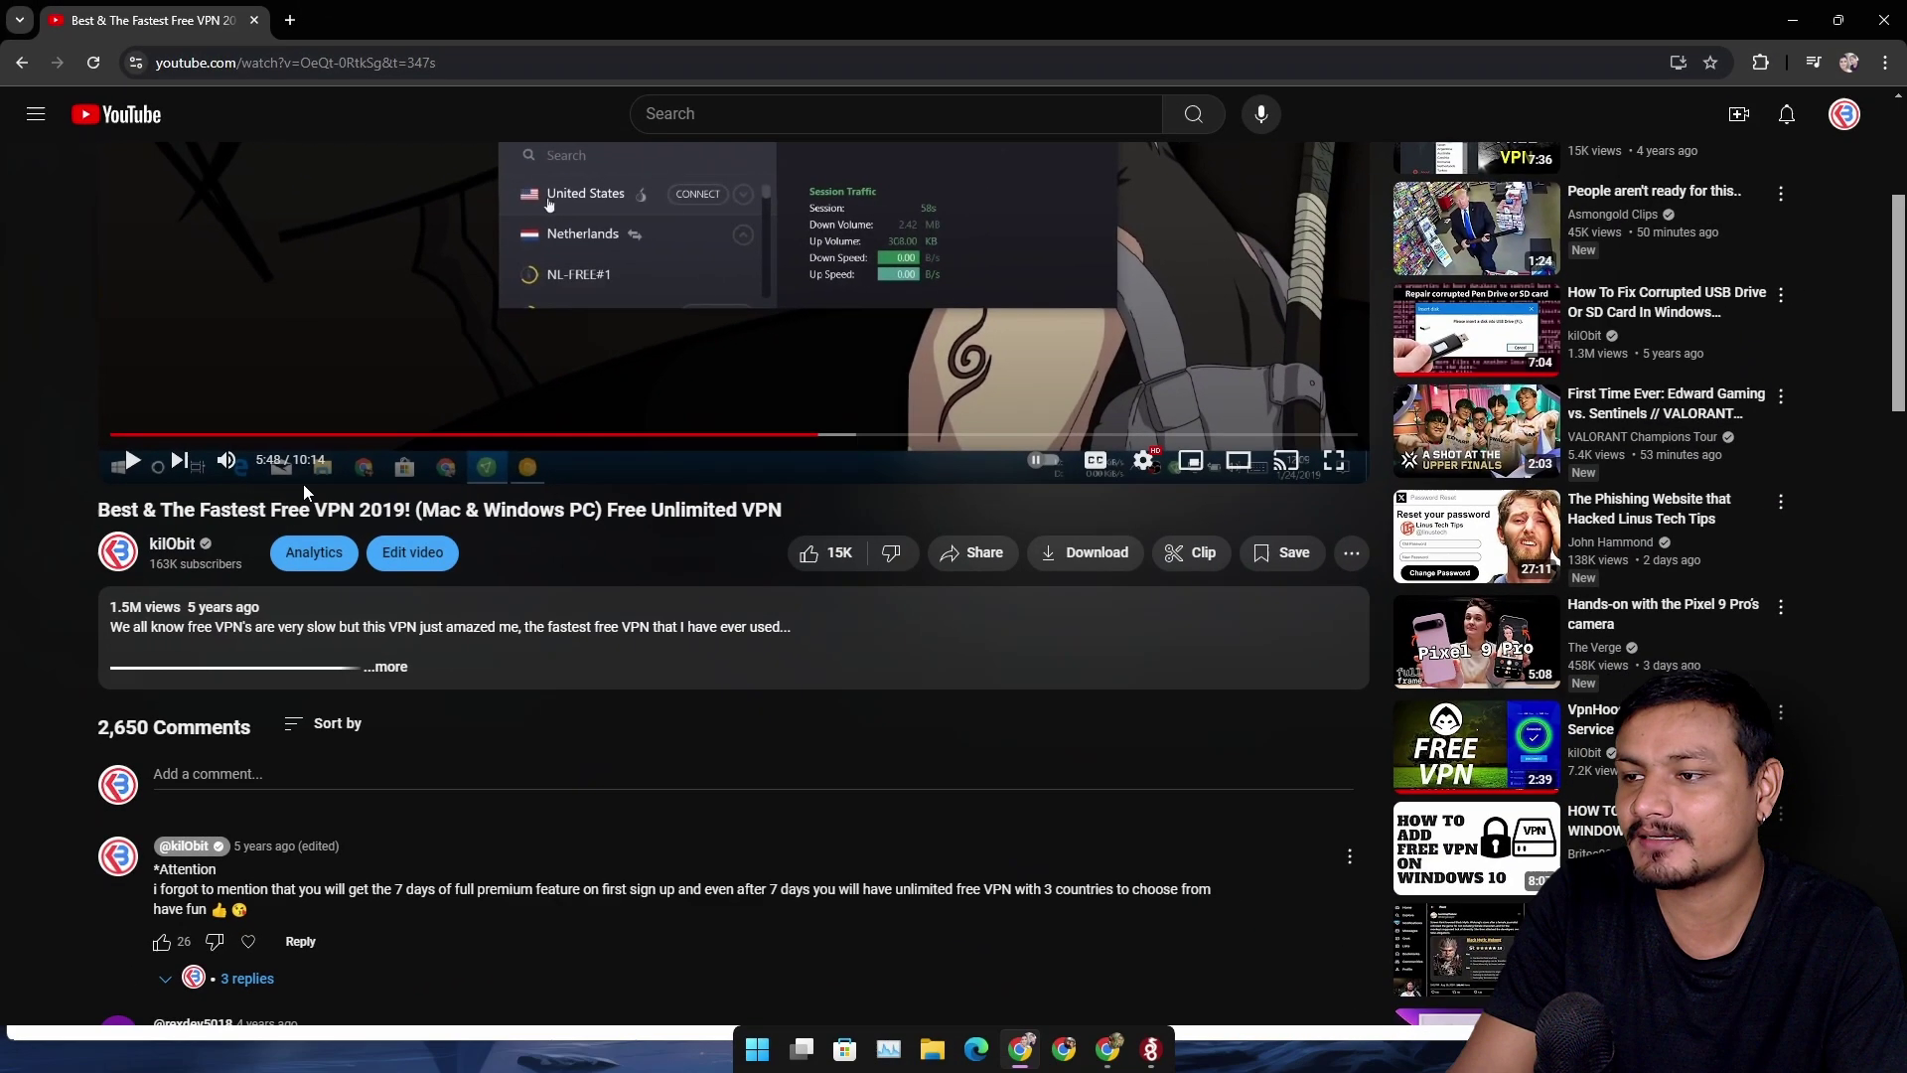
Step: Close the browser window playing the 'Best & The Fastest Free VPN 2019!' video
scroll(501, 501, "up", 4)
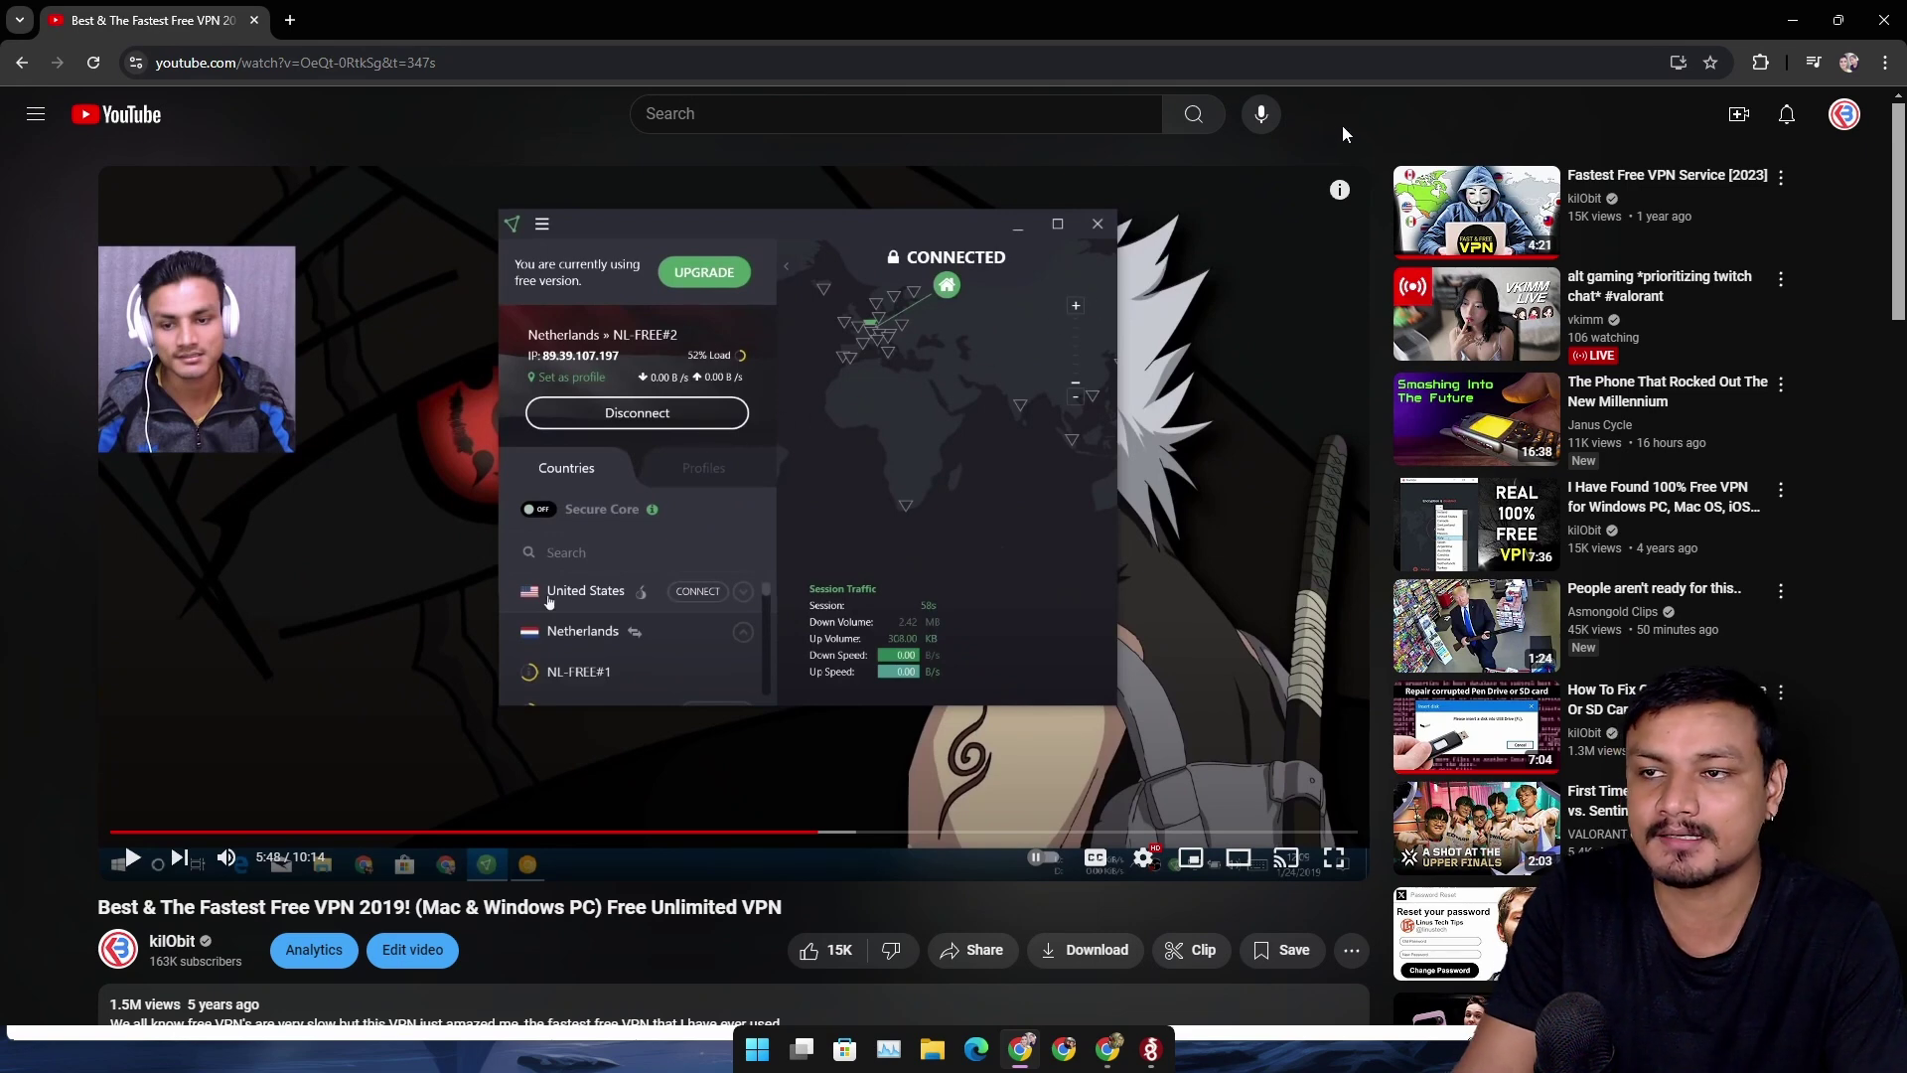
left_click(1884, 20)
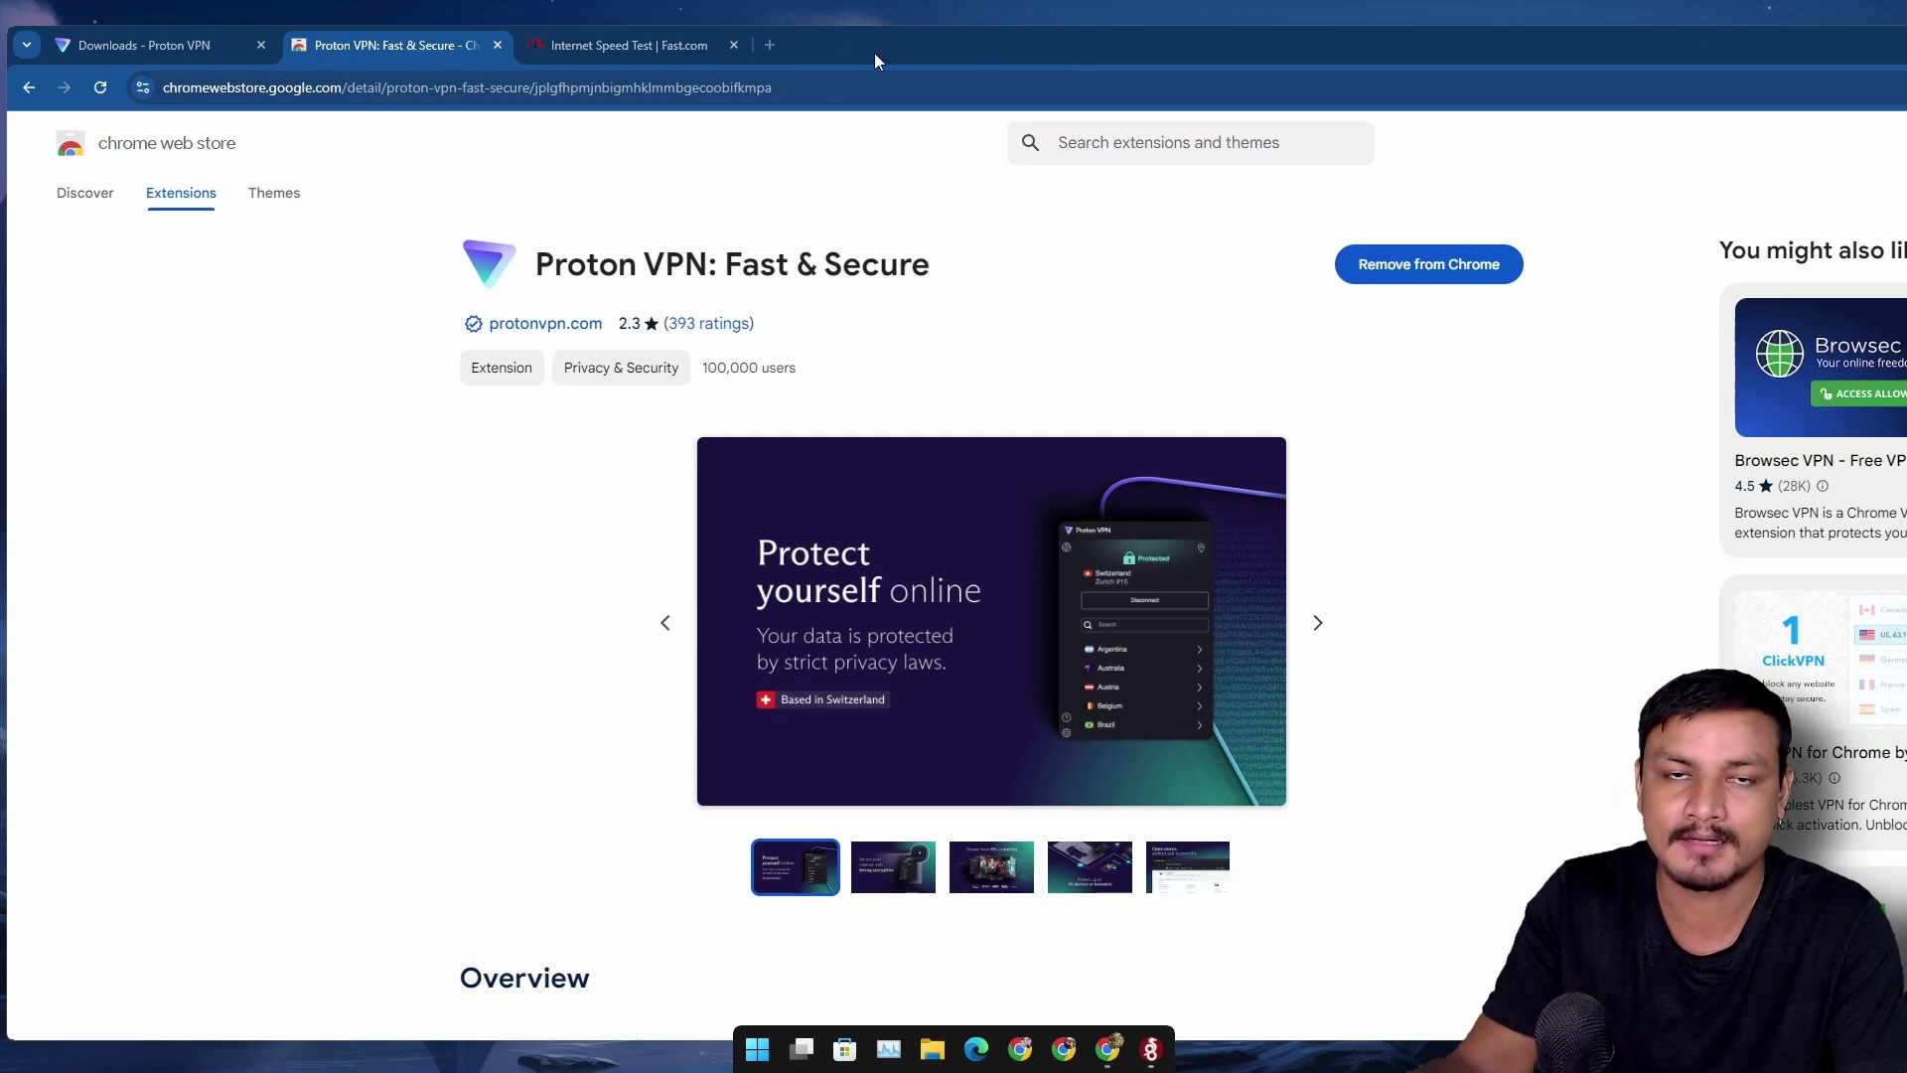
Step: Close the browser with Alt+F4 to reveal the Windows desktop
key("alt+F4")
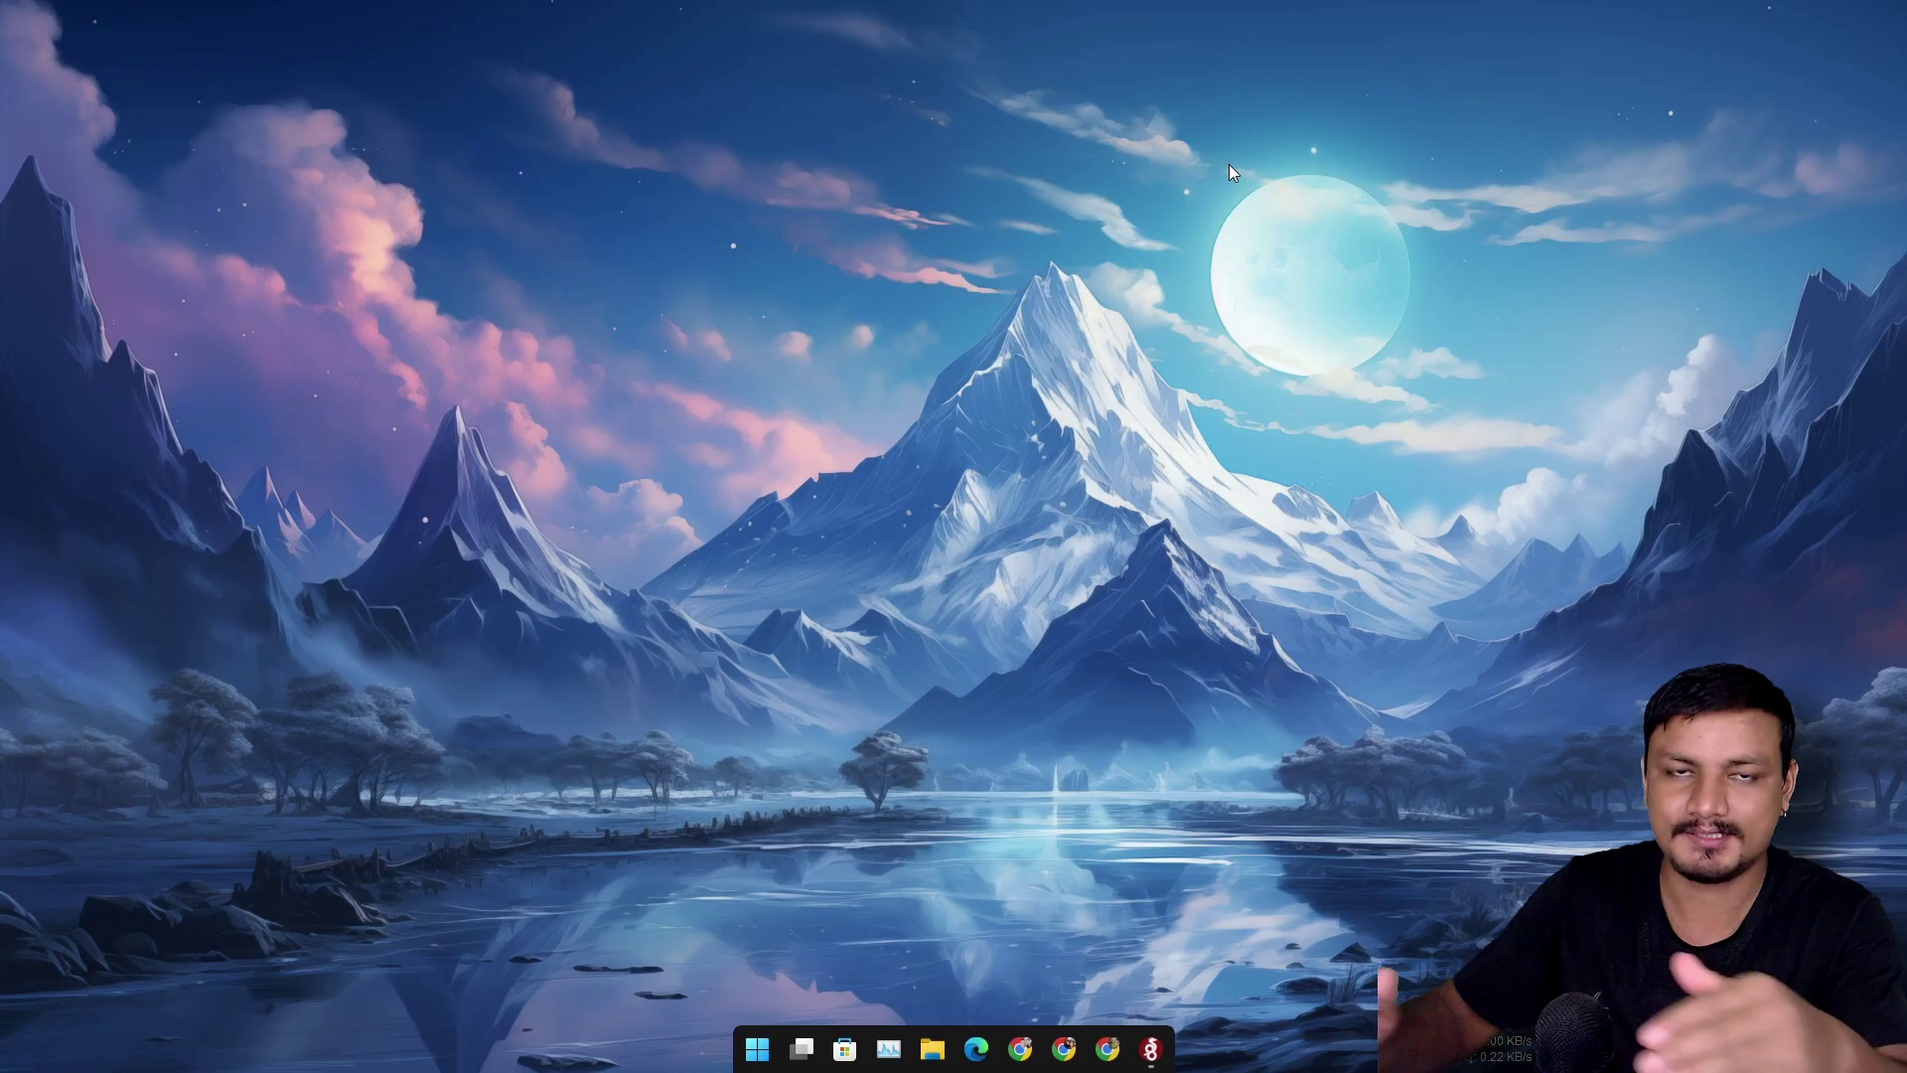